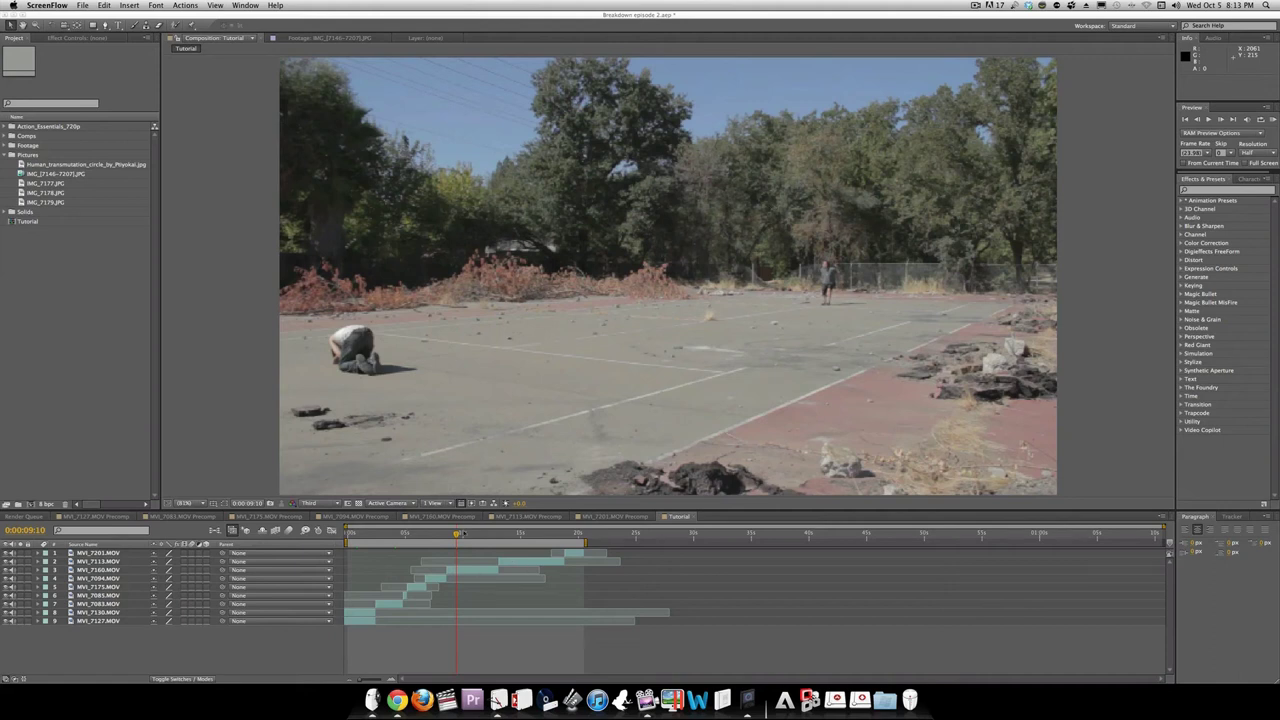
# Preview the edited footage in the Tutorial composition with a RAM preview
pyautogui.click(361, 535)
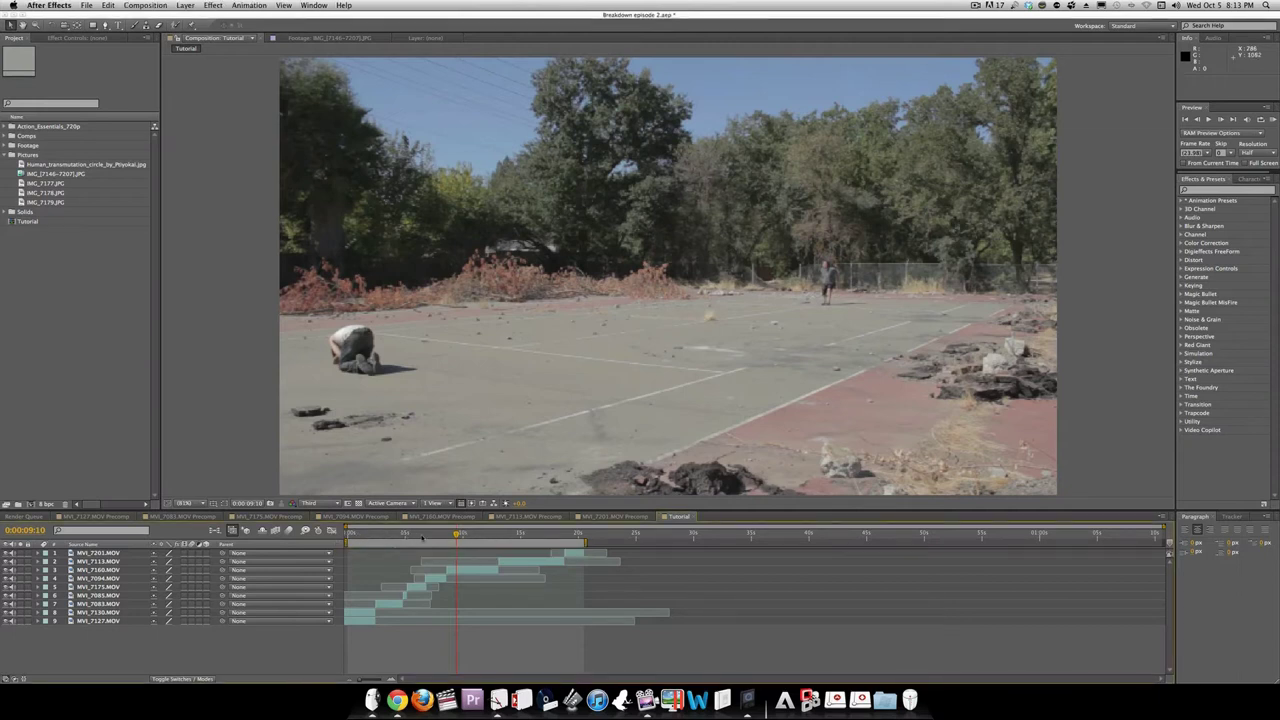
pyautogui.click(464, 536)
pyautogui.press('KP_0')
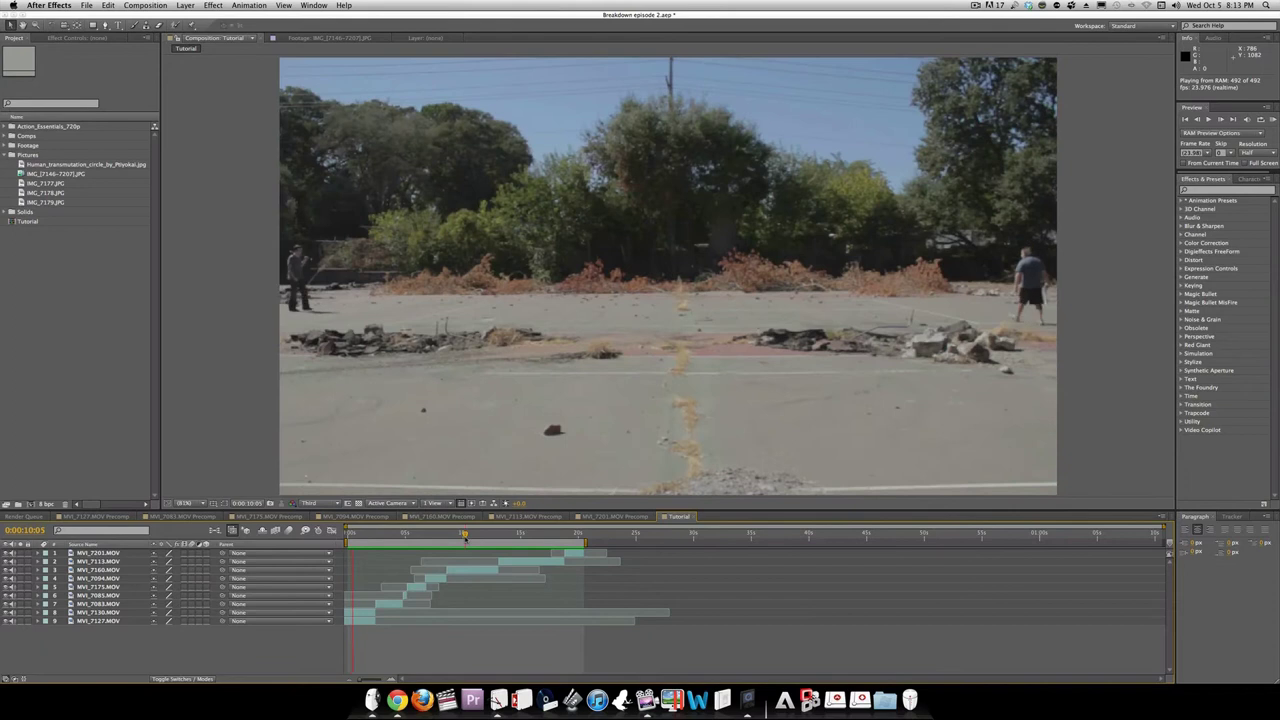
pyautogui.press('space')
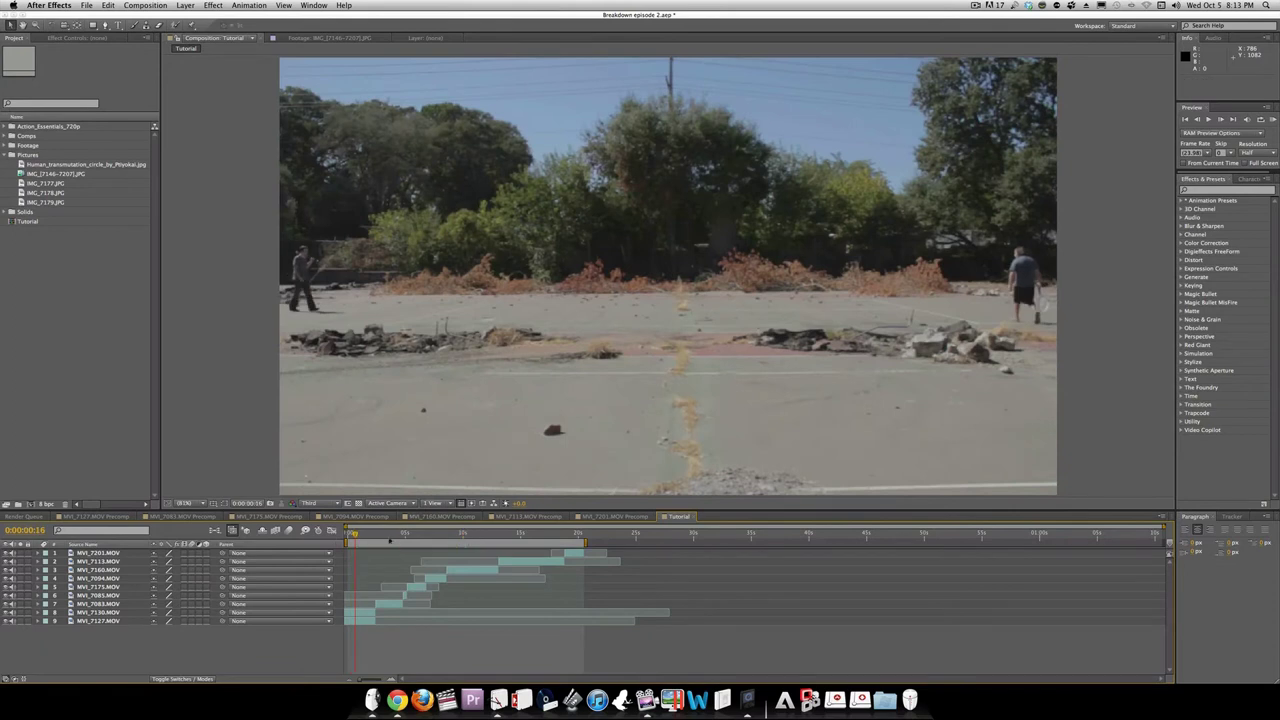
# Move the current time to about 0:00:01:21 in the opening shot and set the composition's preview resolution to Full
pyautogui.moveTo(352, 534); pyautogui.dragTo(369, 535)
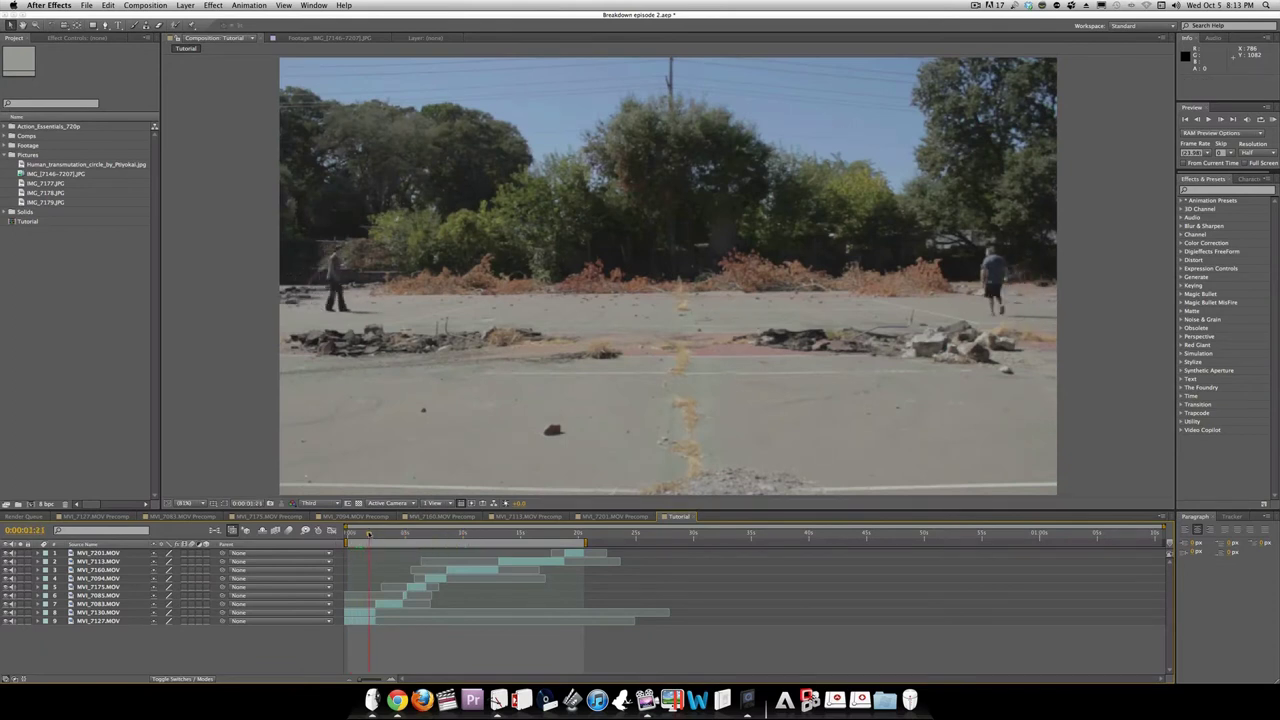
pyautogui.click(308, 502)
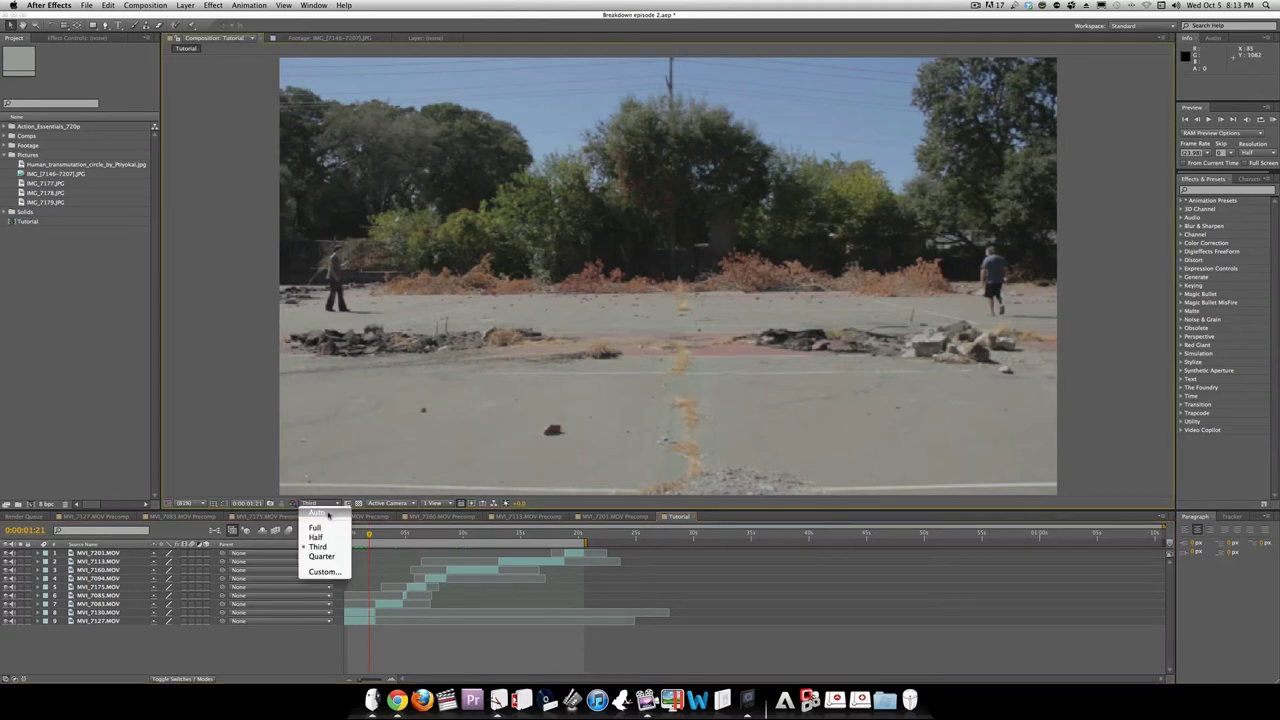
pyautogui.click(322, 516)
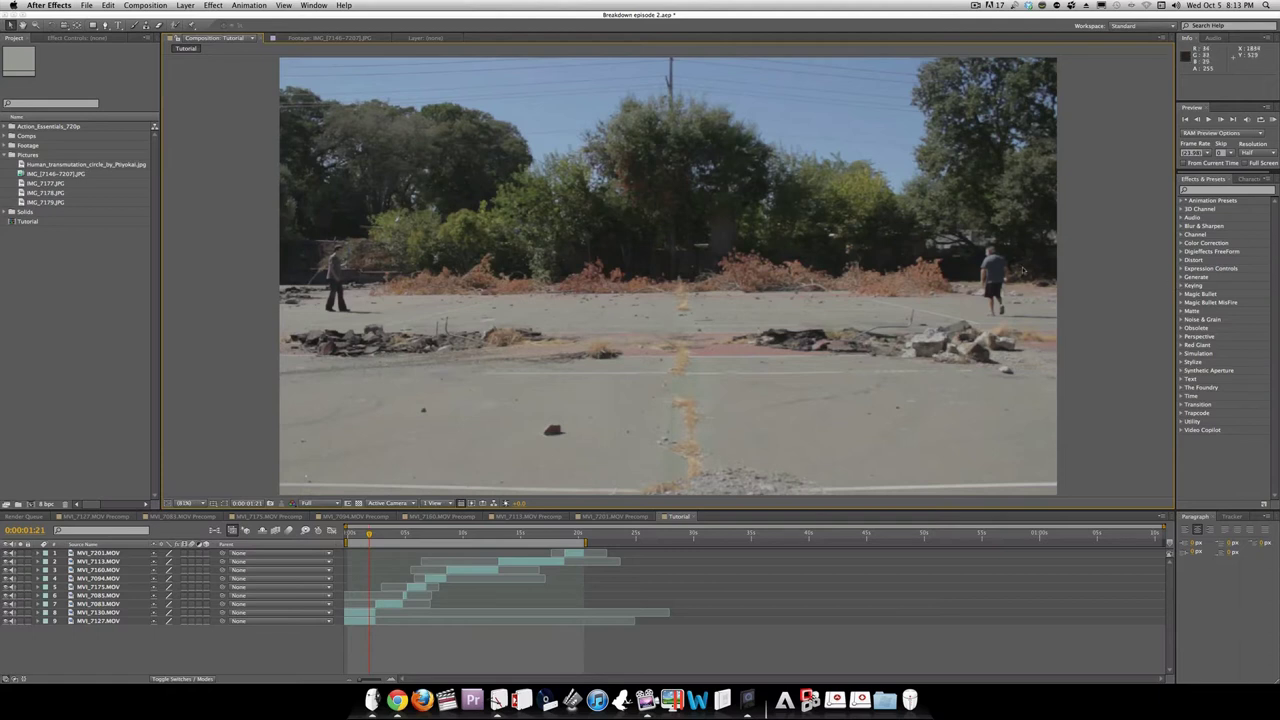
# Compare the two opening clips at 0:00:01:01 by switching the MVI_7130.MOV layer's visibility off and on
pyautogui.moveTo(369, 534); pyautogui.dragTo(359, 534)
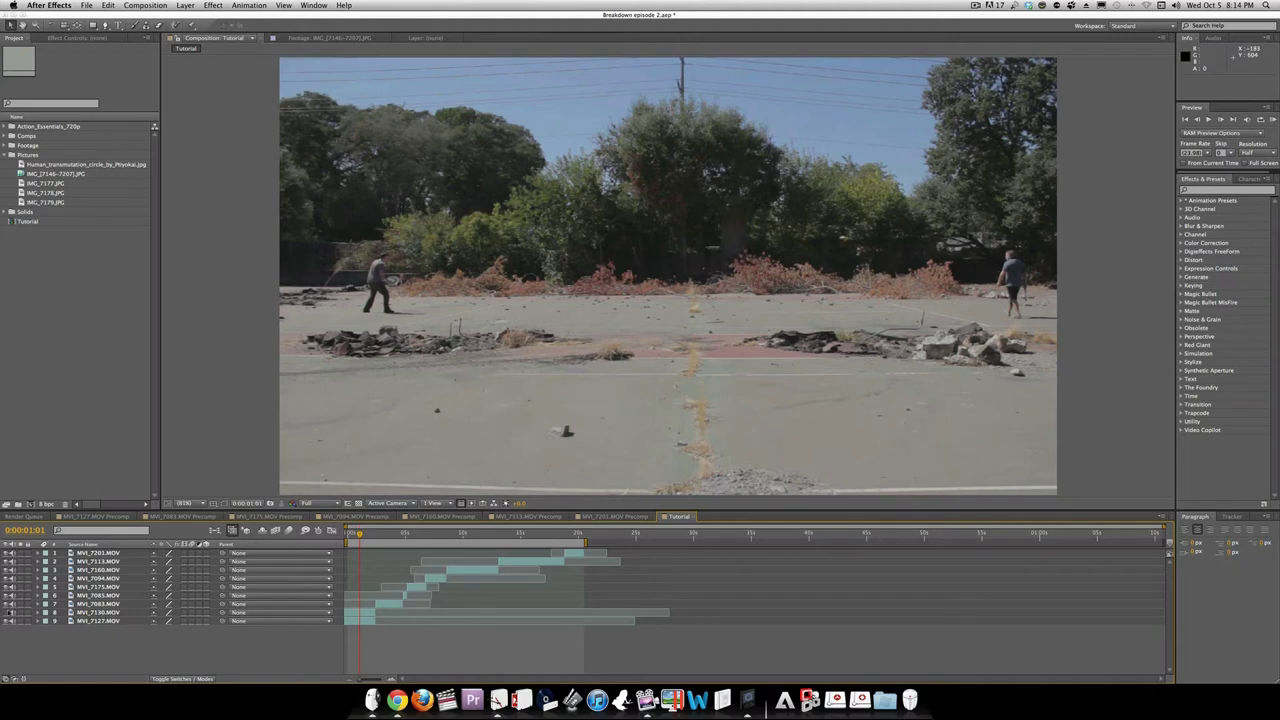
pyautogui.click(5, 613)
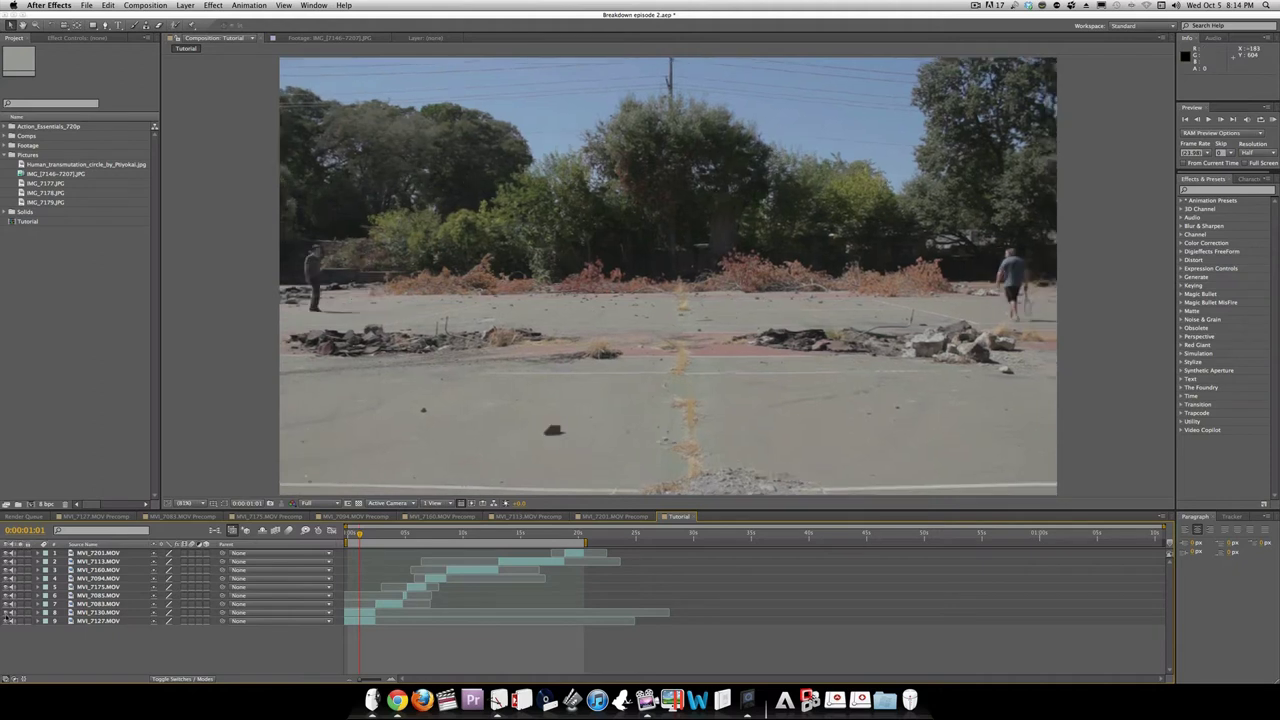
pyautogui.click(346, 613)
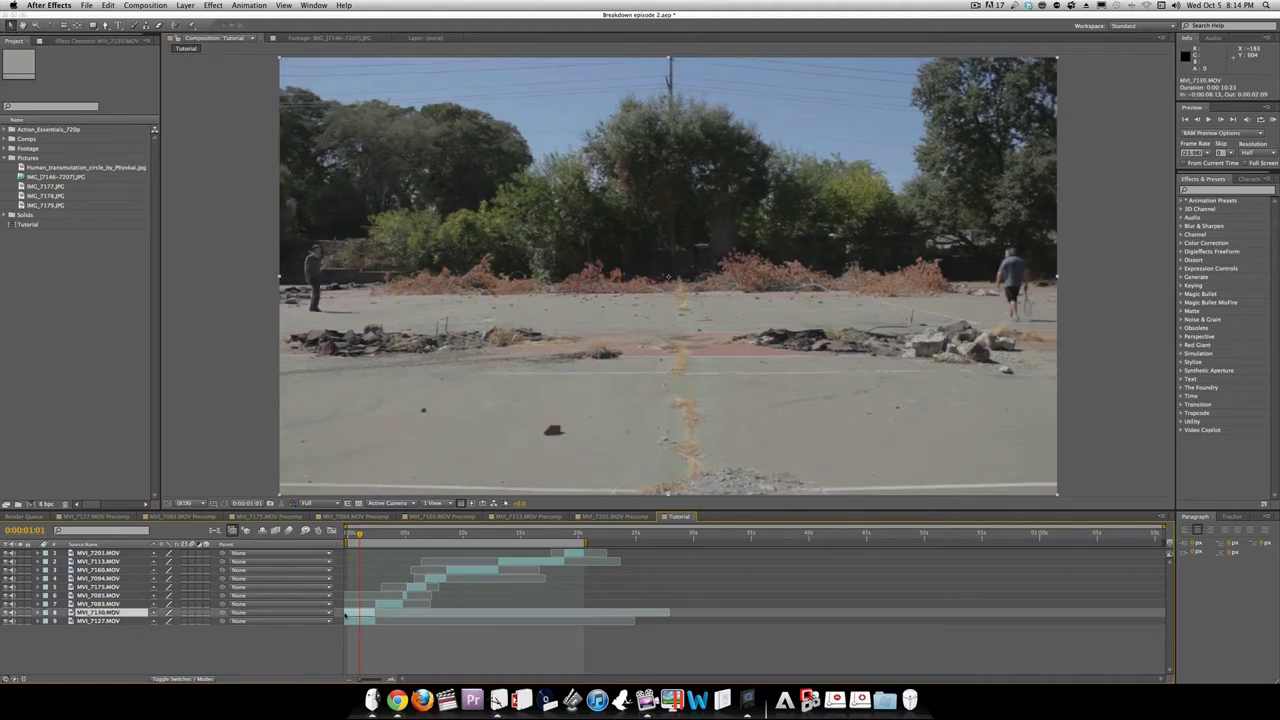
# Step through the shots that follow the opening one in the Tutorial composition to review the footage
pyautogui.click(391, 533)
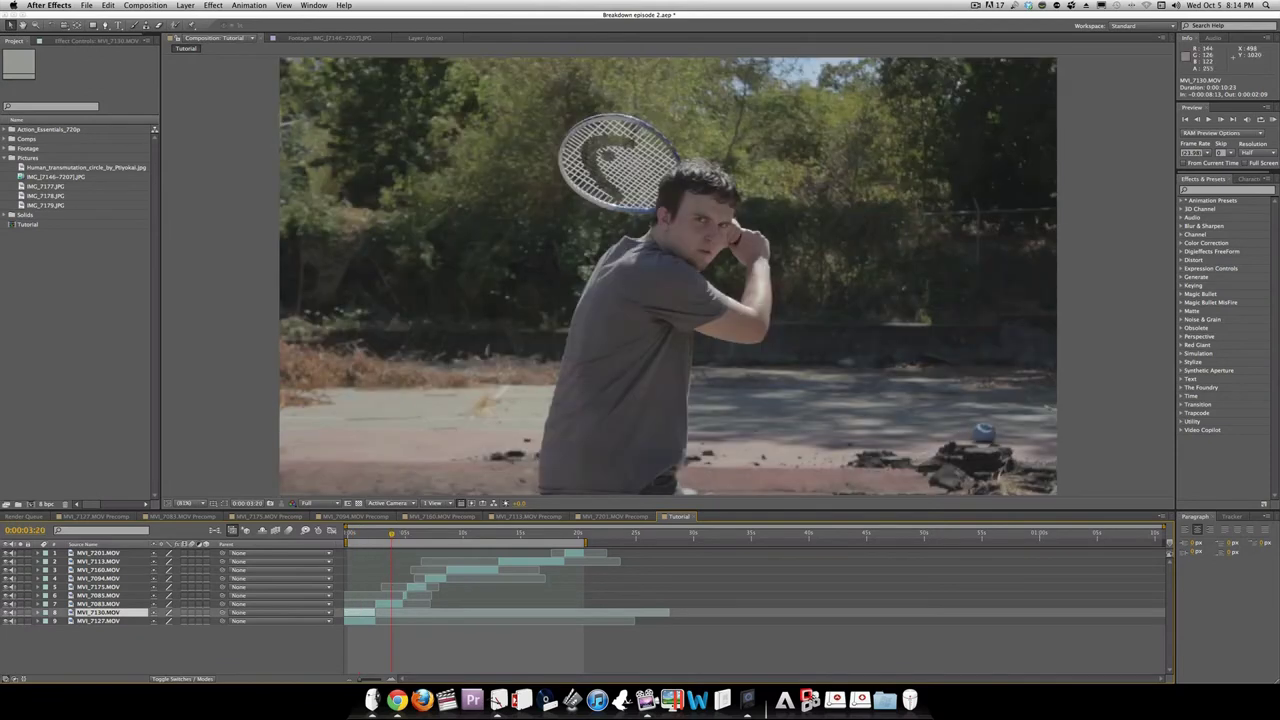
pyautogui.moveTo(391, 534); pyautogui.dragTo(393, 534)
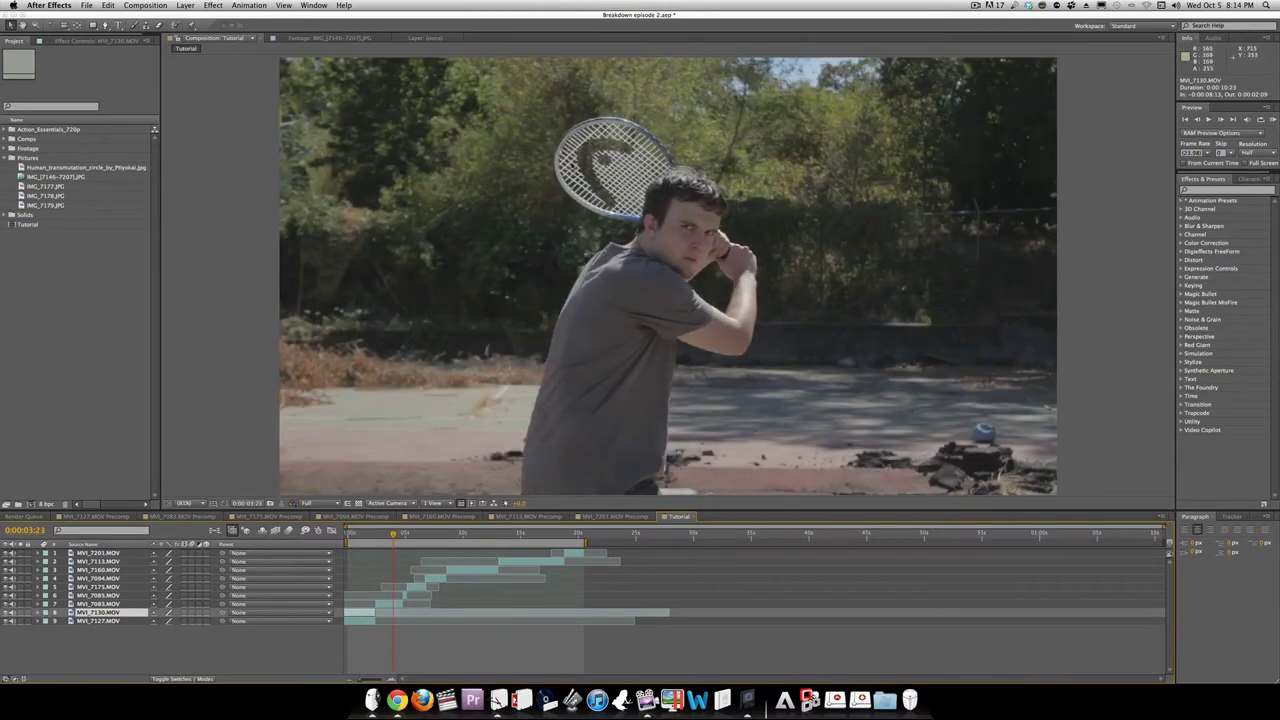
pyautogui.click(403, 533)
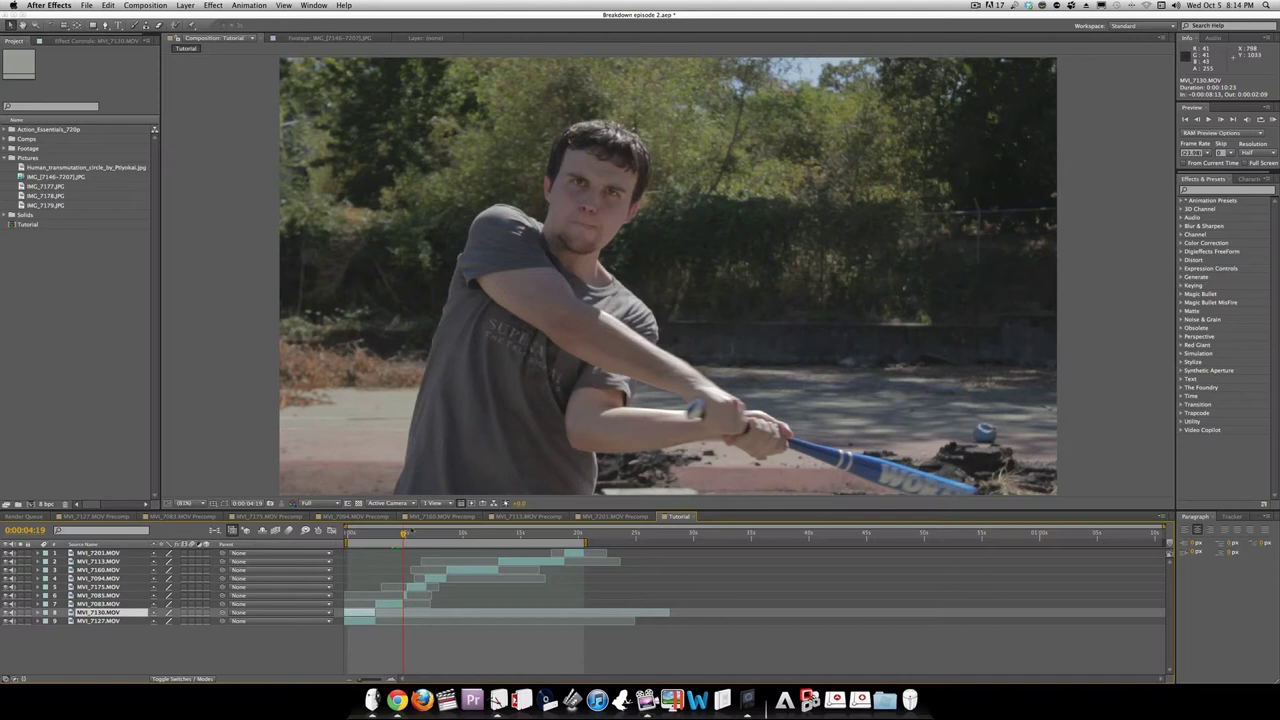
pyautogui.click(424, 533)
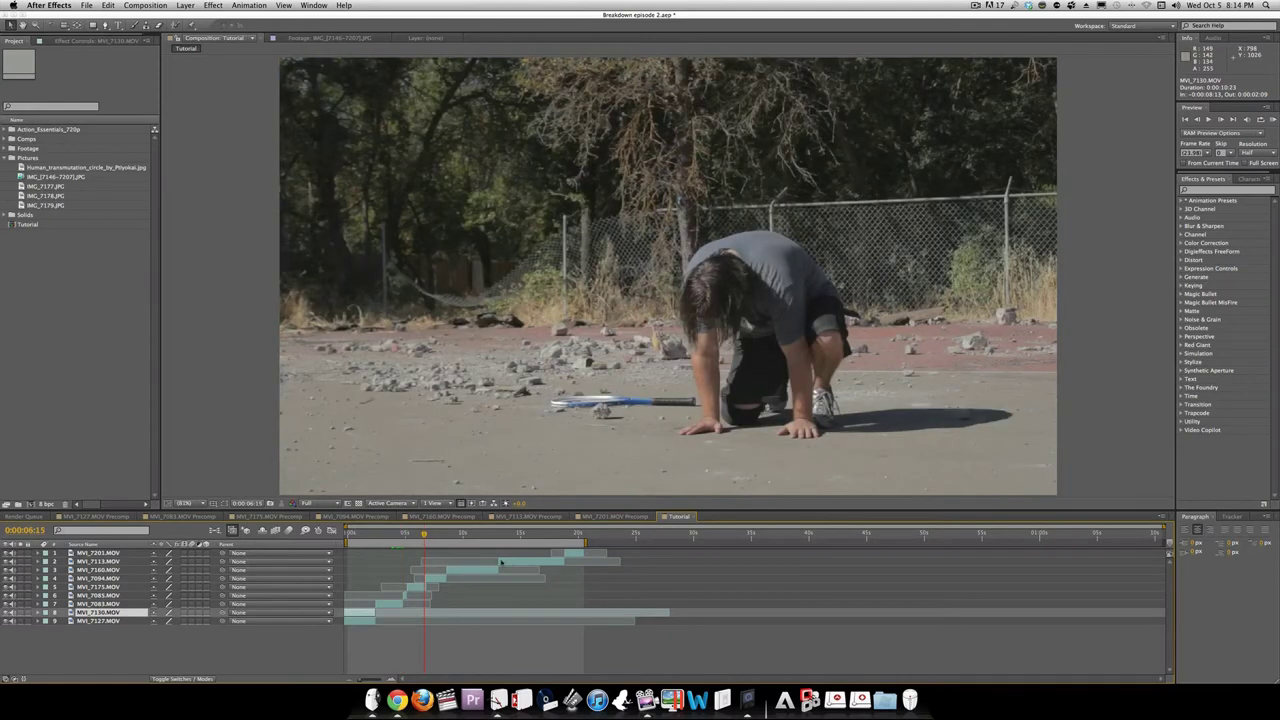
pyautogui.click(437, 533)
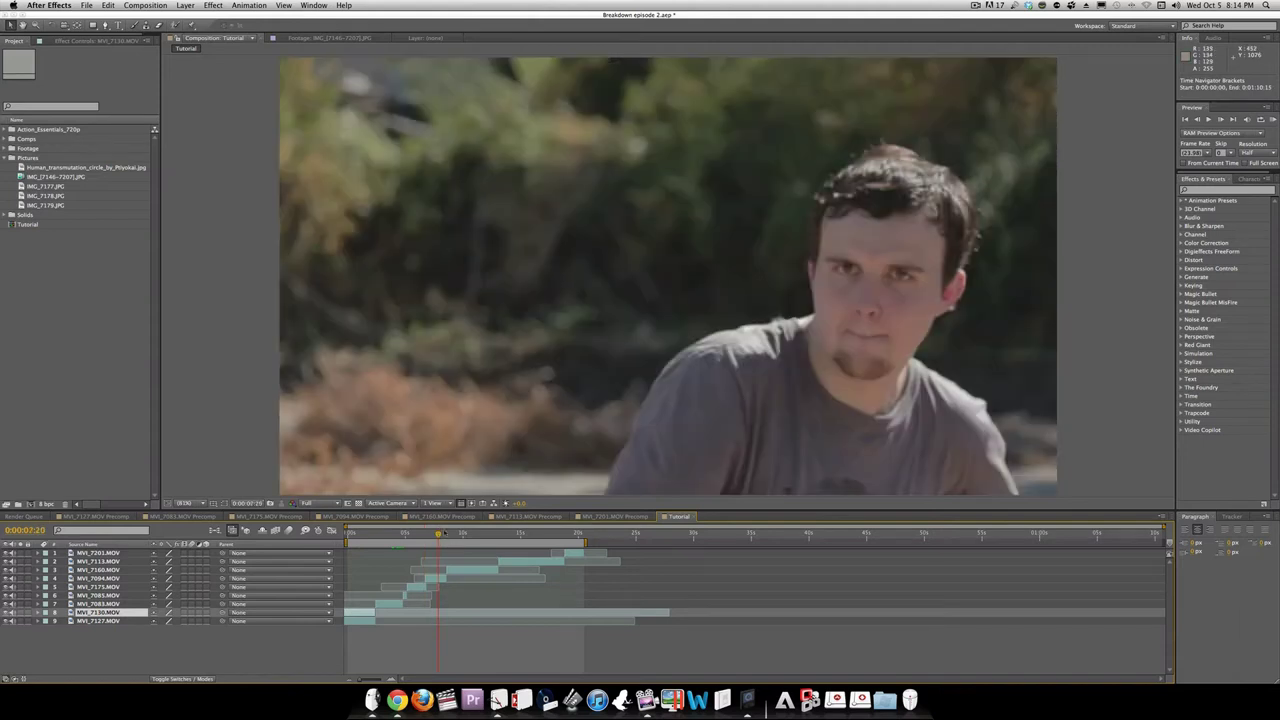
pyautogui.moveTo(438, 534); pyautogui.dragTo(442, 536)
pyautogui.click(443, 533)
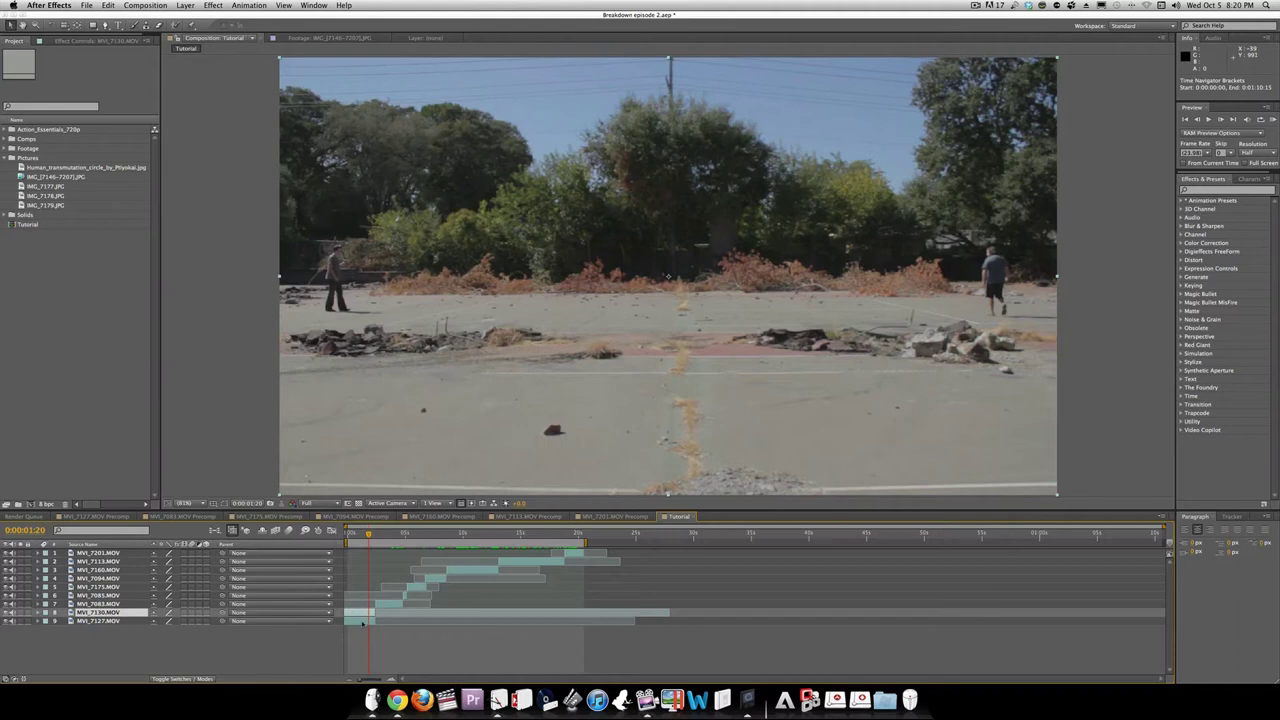
# Pre-compose the MVI_7130.MOV and MVI_7127.MOV layers together into a new composition named Shot 1, moving all attributes
pyautogui.keyDown('shift'); pyautogui.click(362, 621); pyautogui.keyUp('shift')
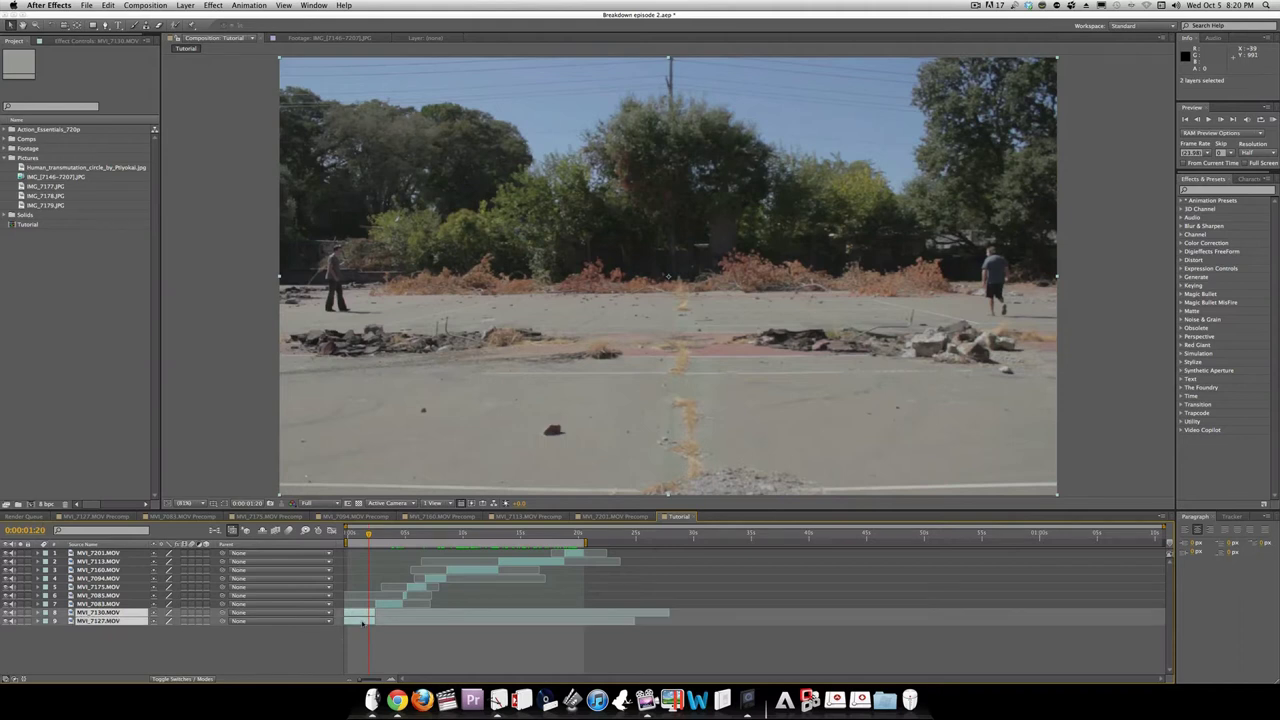
pyautogui.press('super+shift+c')
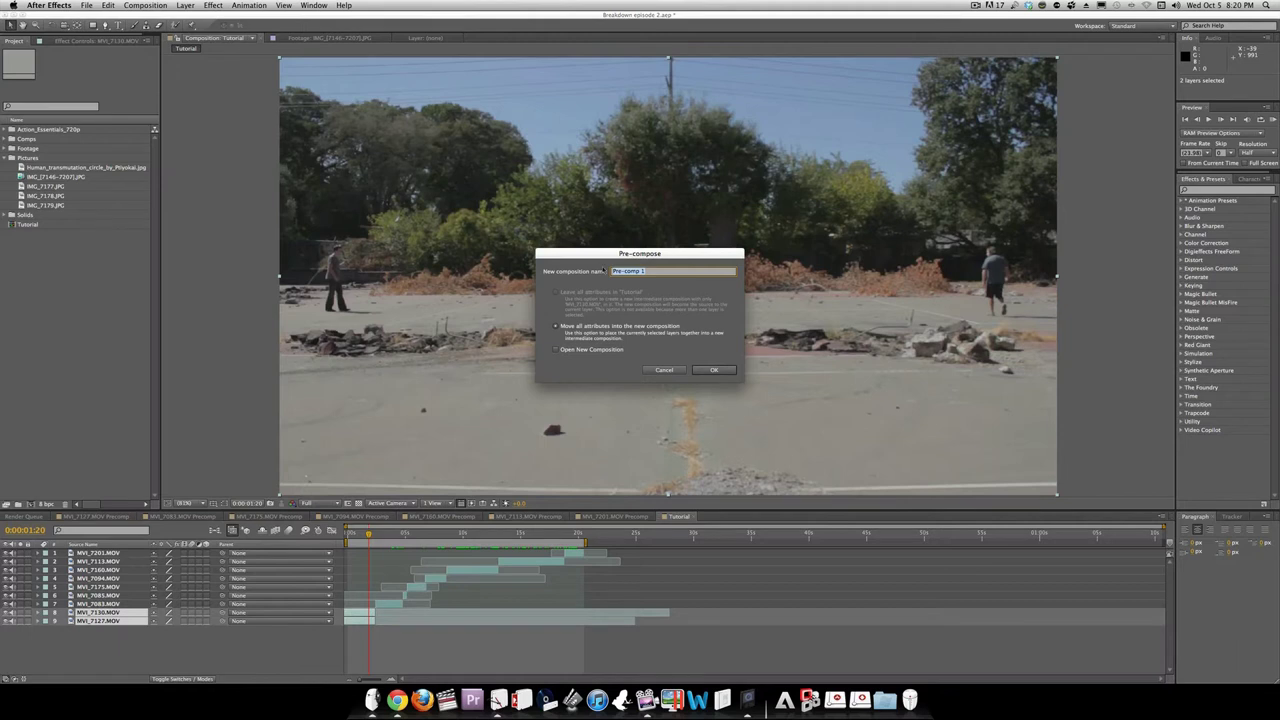
pyautogui.write('Shot')
pyautogui.click(714, 370)
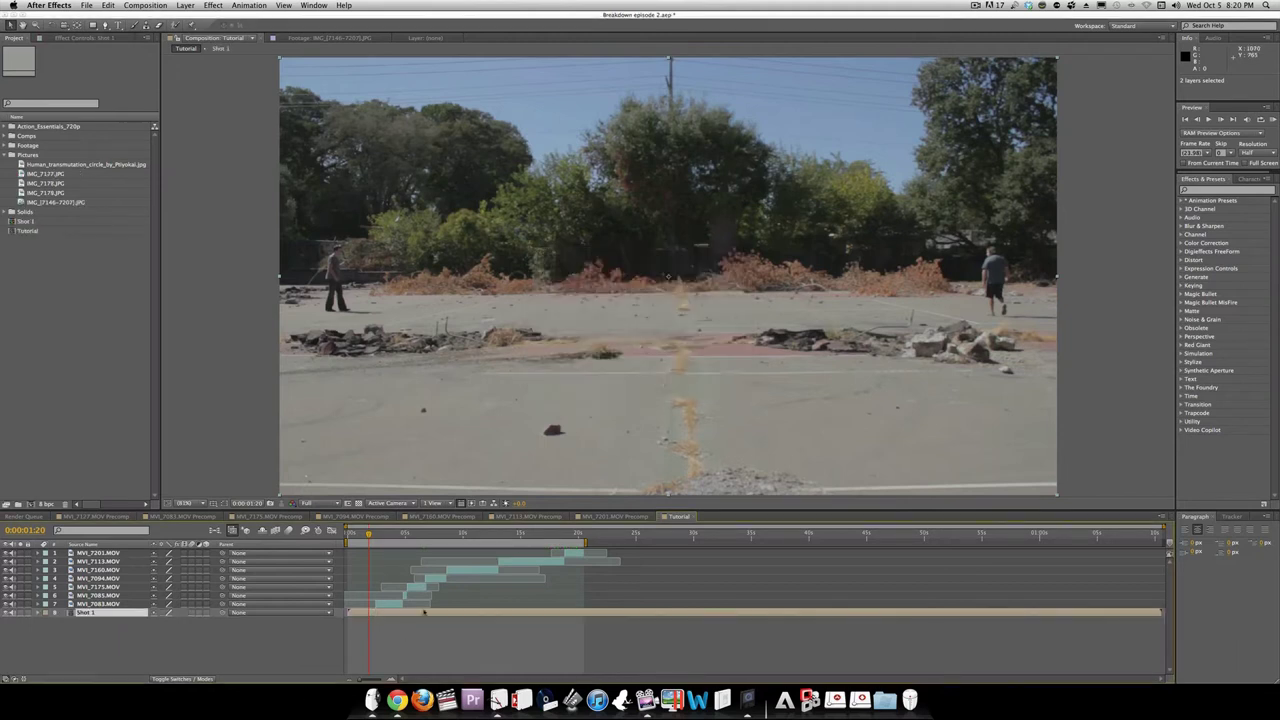
# Open the Shot 1 composition and play through its two clips from near the start
pyautogui.doubleClick(393, 610)
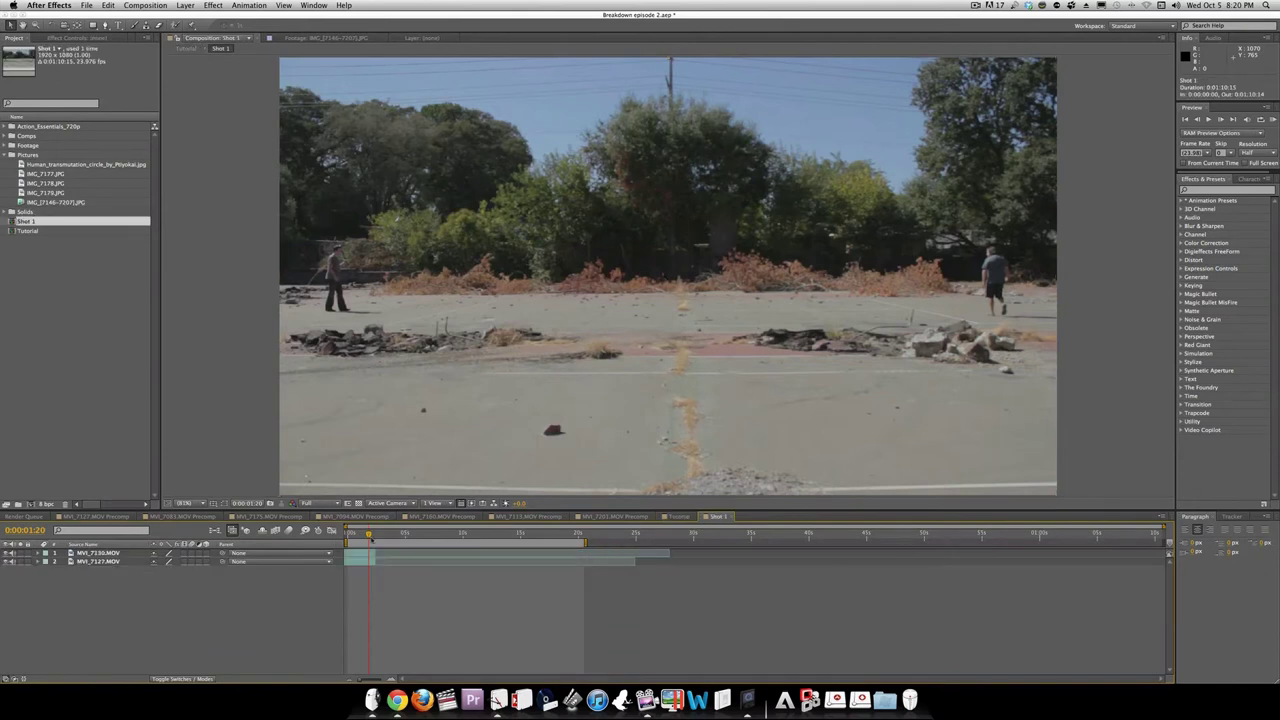
pyautogui.click(377, 680)
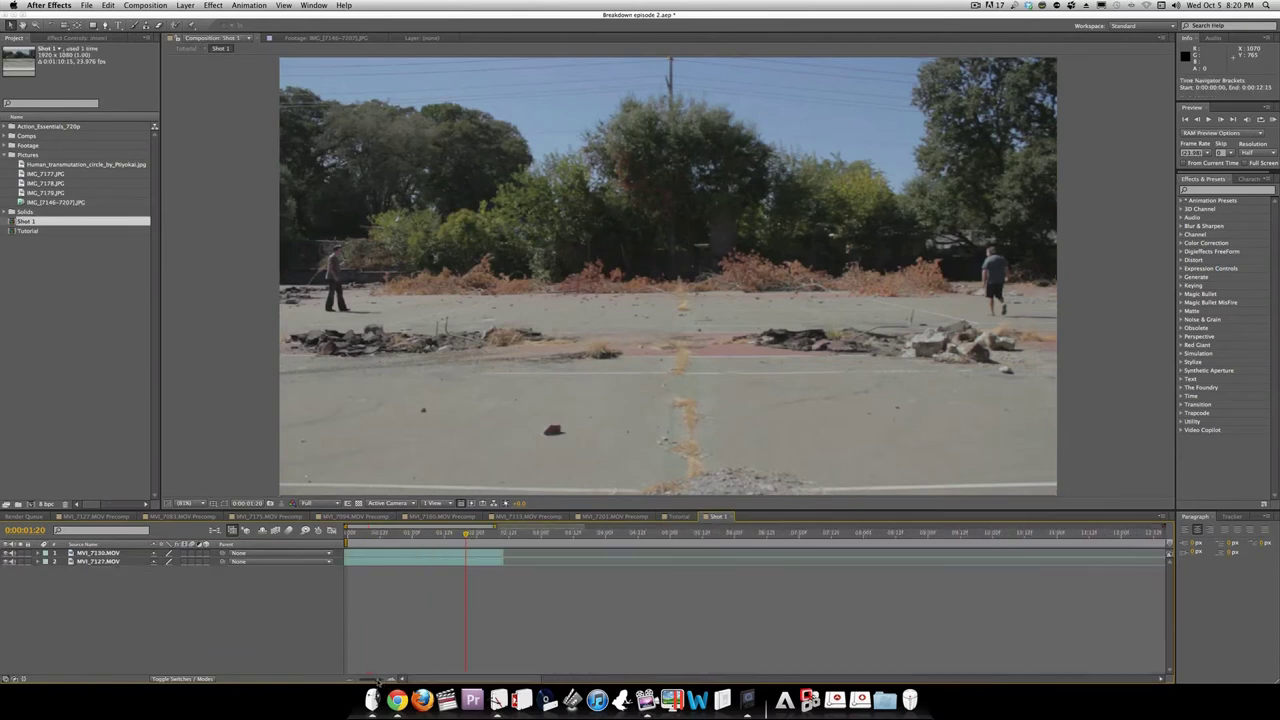
pyautogui.moveTo(465, 535); pyautogui.dragTo(357, 535)
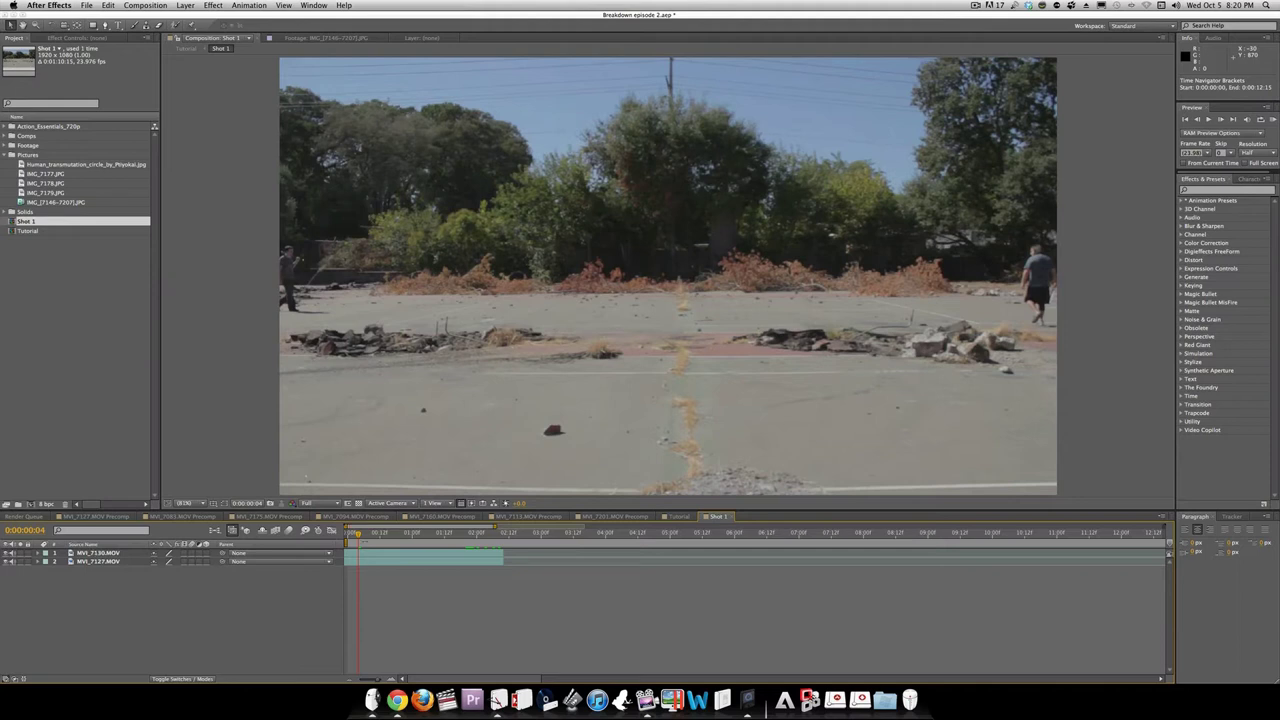
pyautogui.press('space')
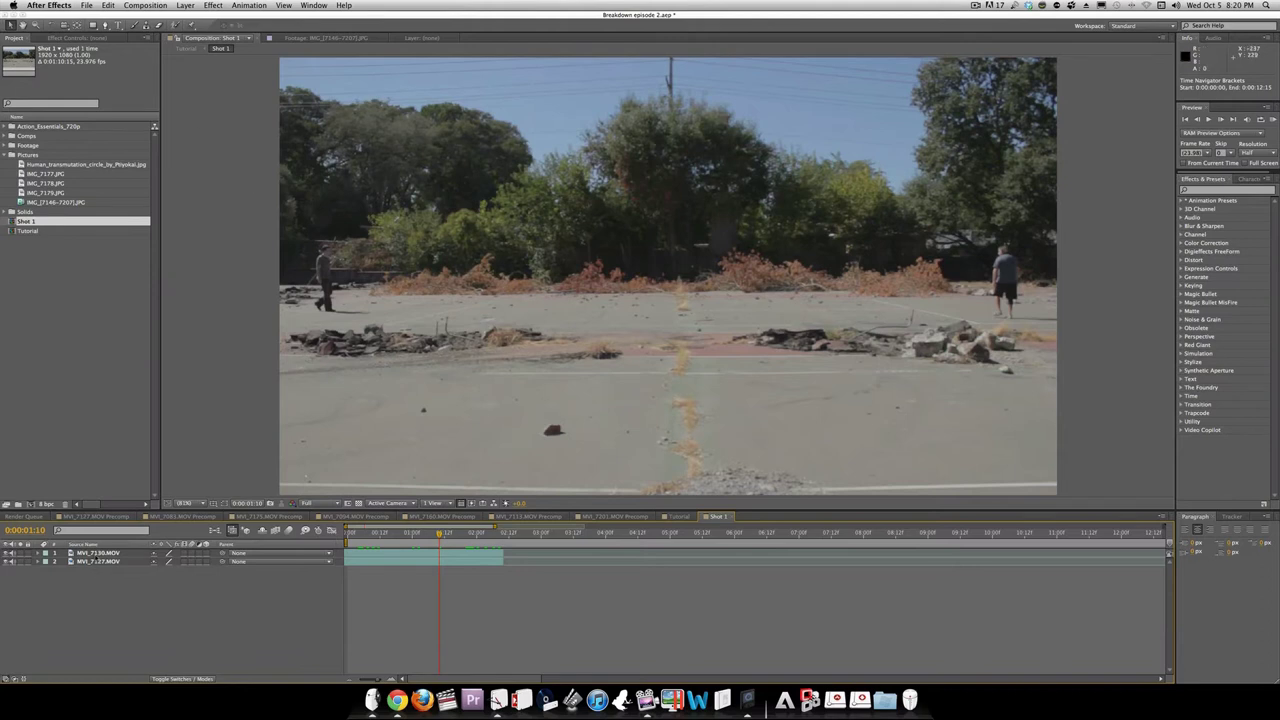
# Draw a rectangular mask over the right half of the MVI_7130.MOV layer, from just left of centre past the frame's edge
pyautogui.click(95, 553)
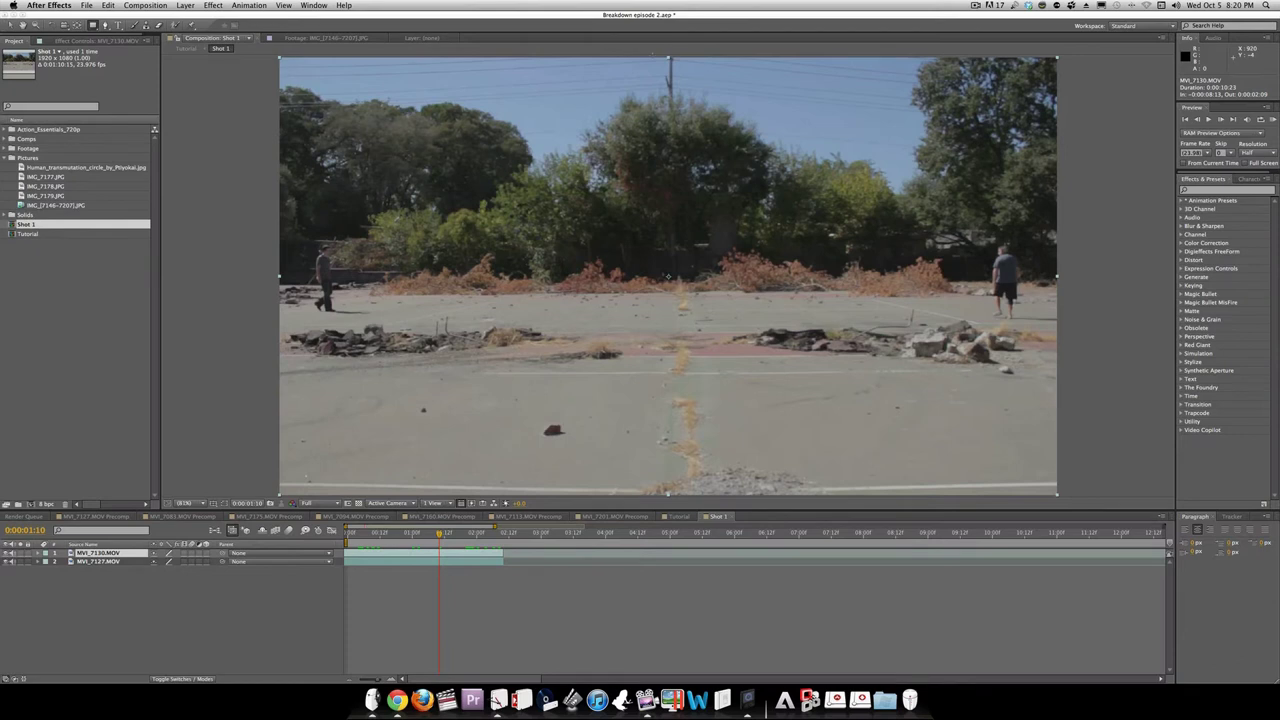
pyautogui.moveTo(652, 57); pyautogui.dragTo(1080, 495)
pyautogui.click(480, 586)
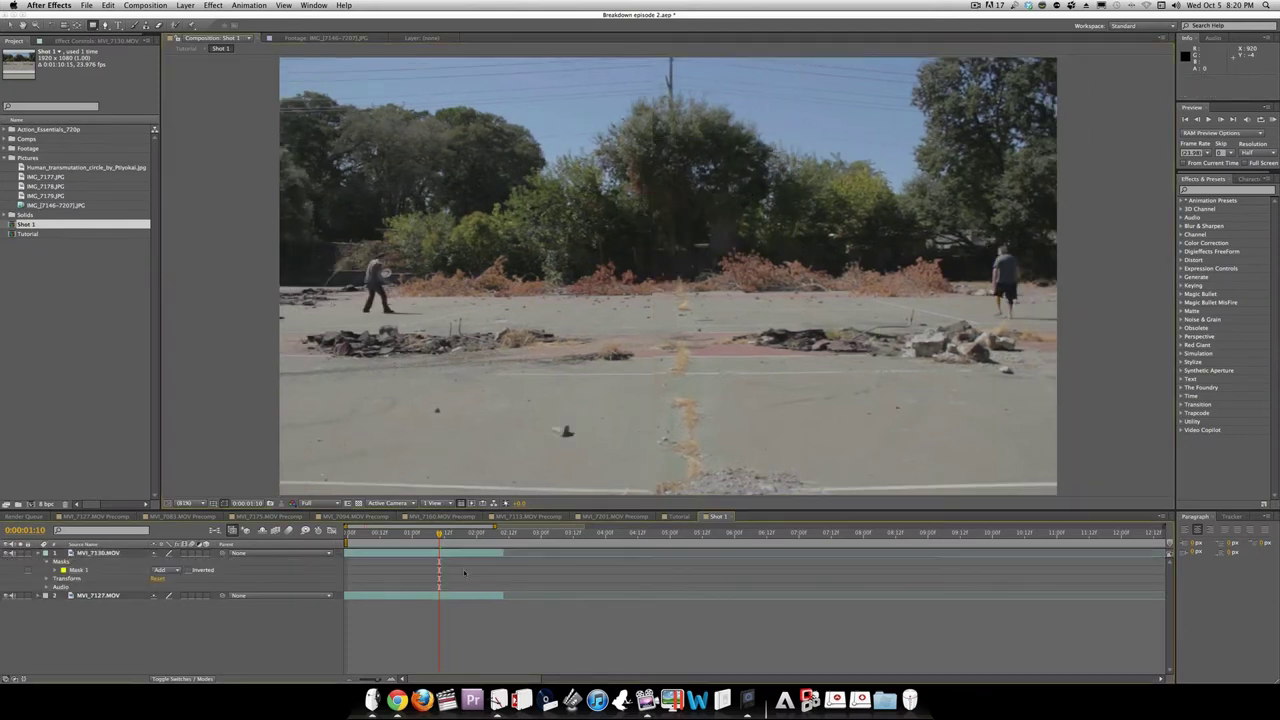
# Draw a rectangular mask over the left half of the MVI_7127.MOV layer, reaching slightly past the frame's centre
pyautogui.click(437, 597)
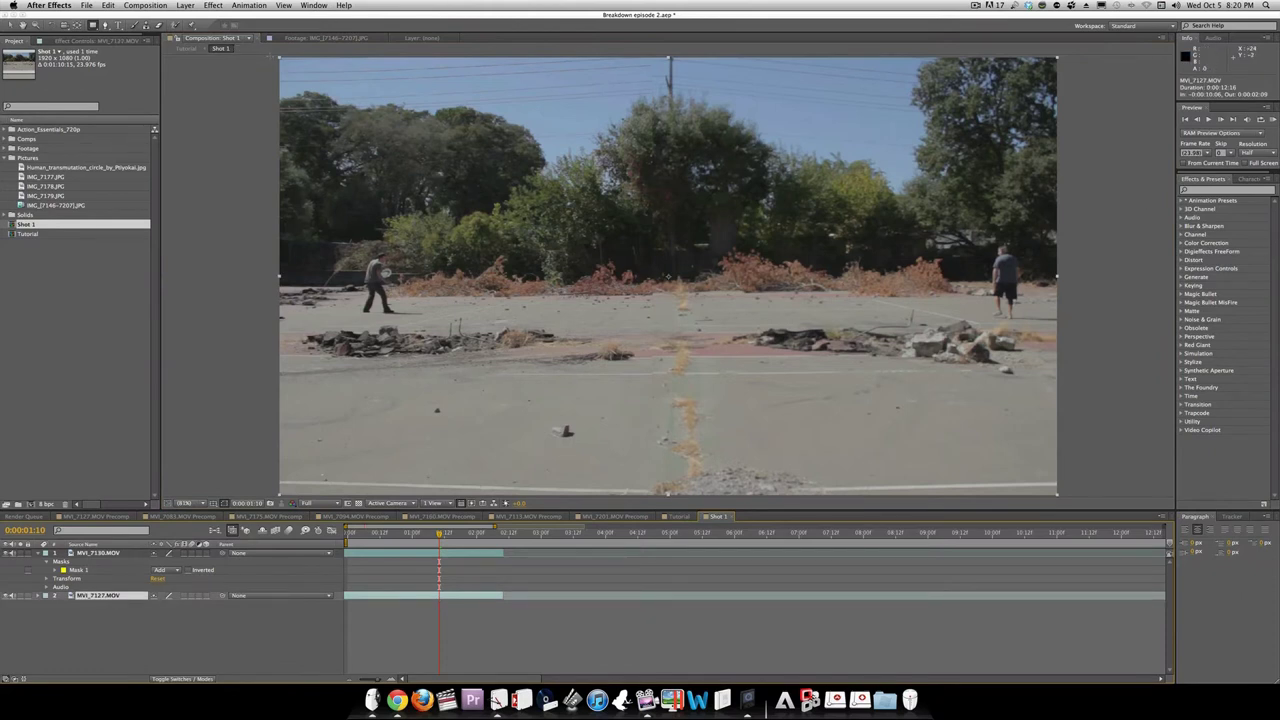
pyautogui.moveTo(270, 55); pyautogui.dragTo(695, 522)
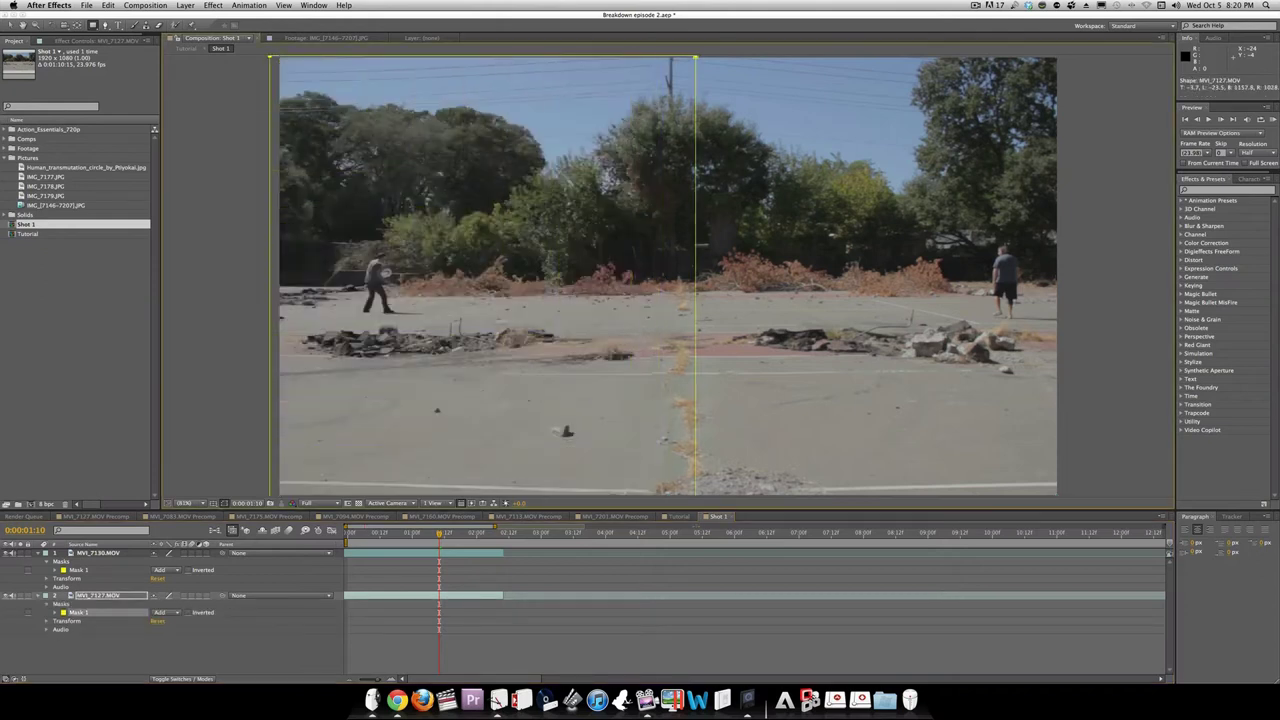
pyautogui.click(448, 582)
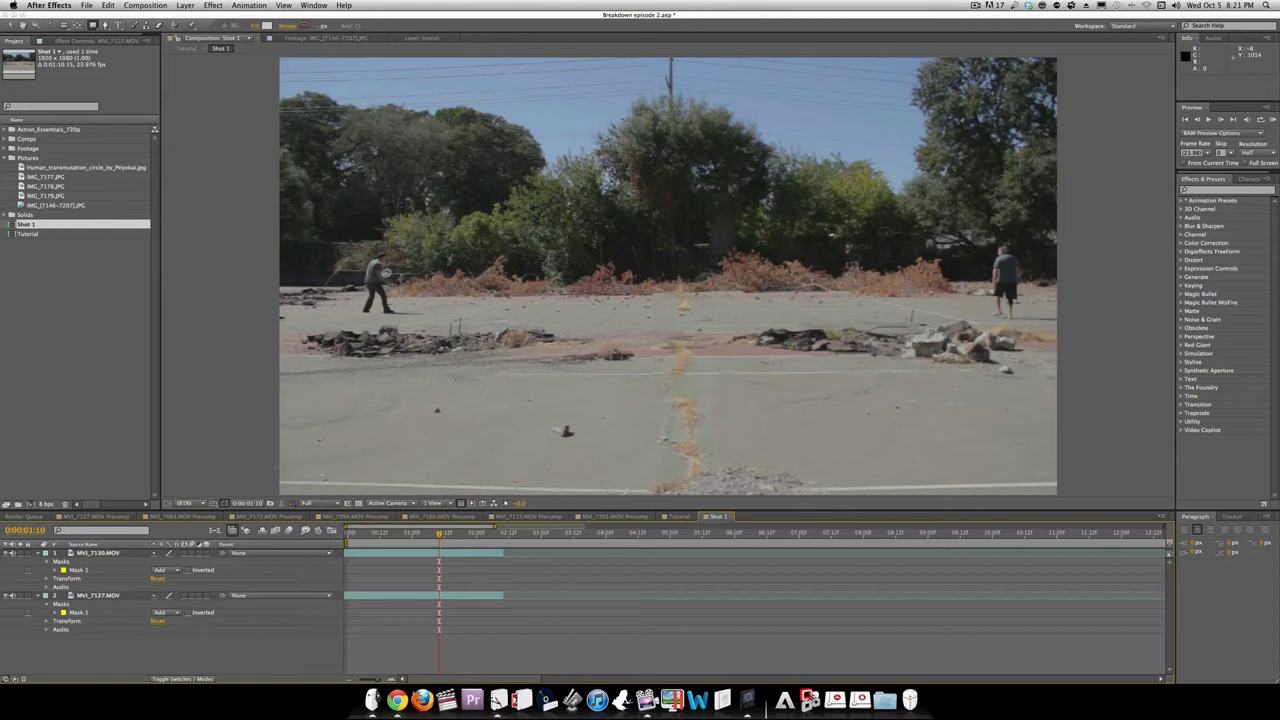
# Set the mask feather on both the MVI_7130.MOV and MVI_7127.MOV layers to about 9 pixels
pyautogui.click(130, 553)
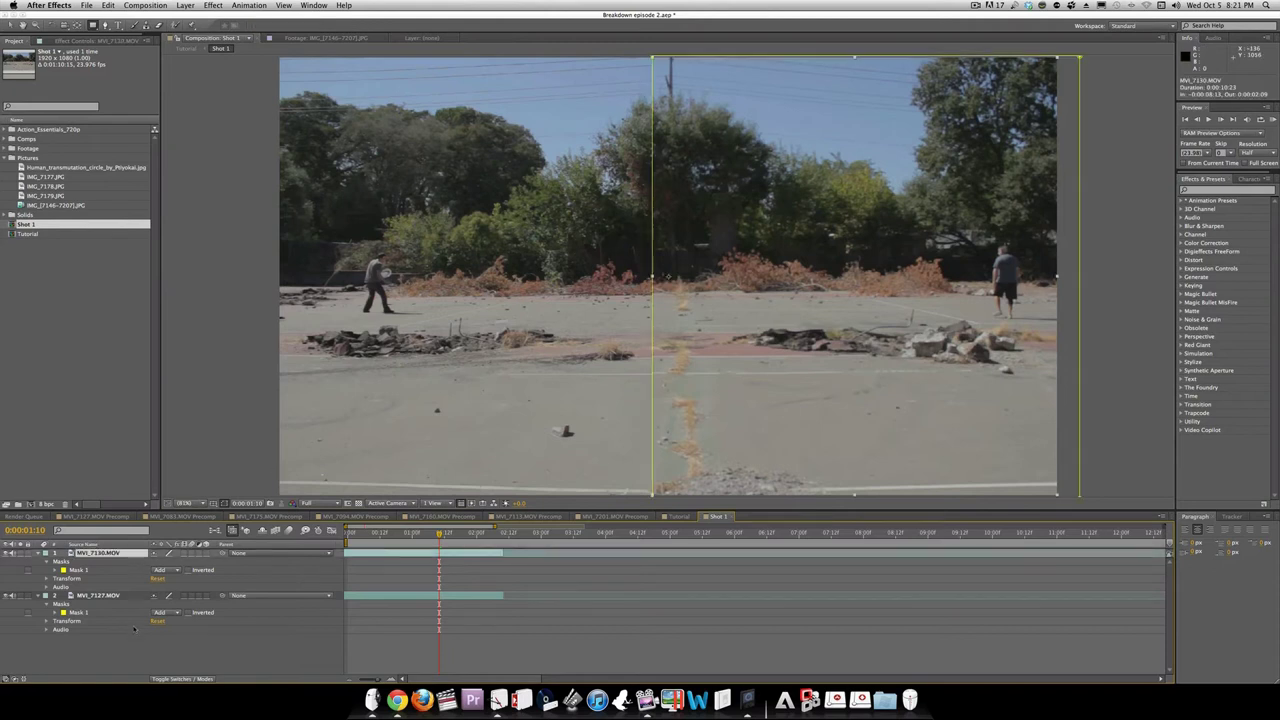
pyautogui.keyDown('shift'); pyautogui.click(123, 597); pyautogui.keyUp('shift')
pyautogui.press('f')
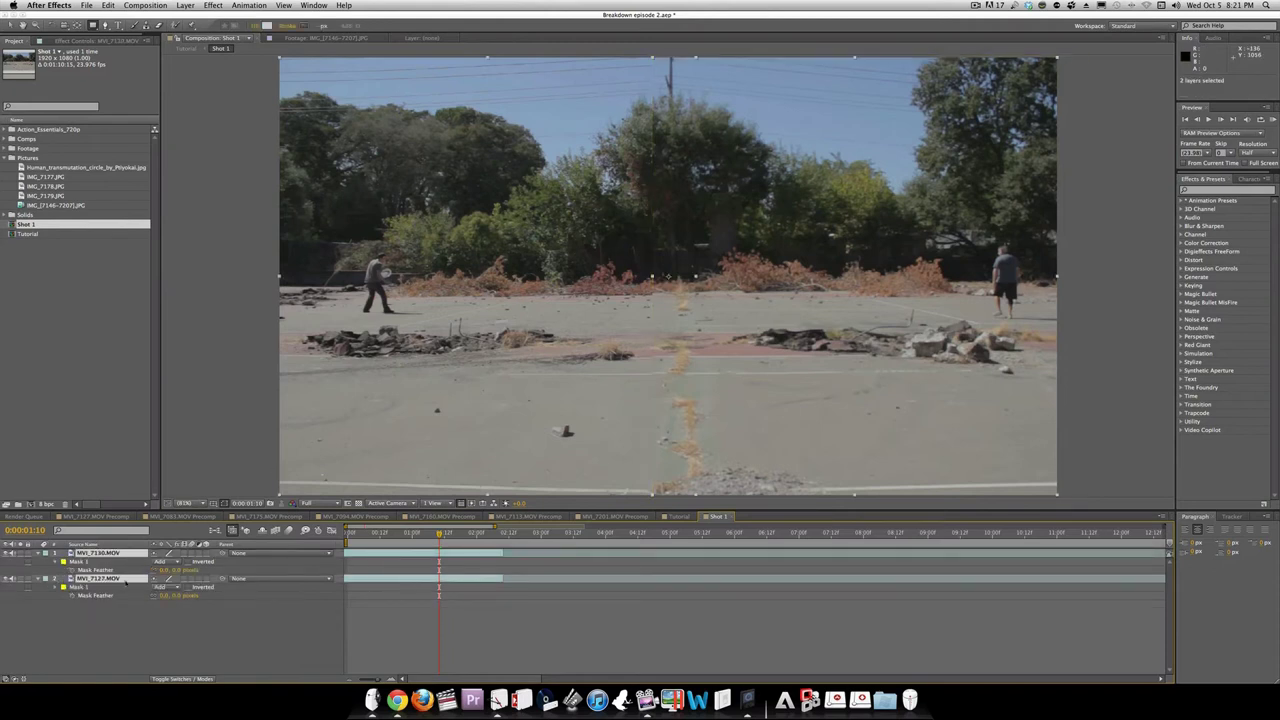
pyautogui.moveTo(164, 570)
pyautogui.mouseDown()
pyautogui.moveTo(211, 570)
pyautogui.moveTo(170, 570)
pyautogui.mouseUp()
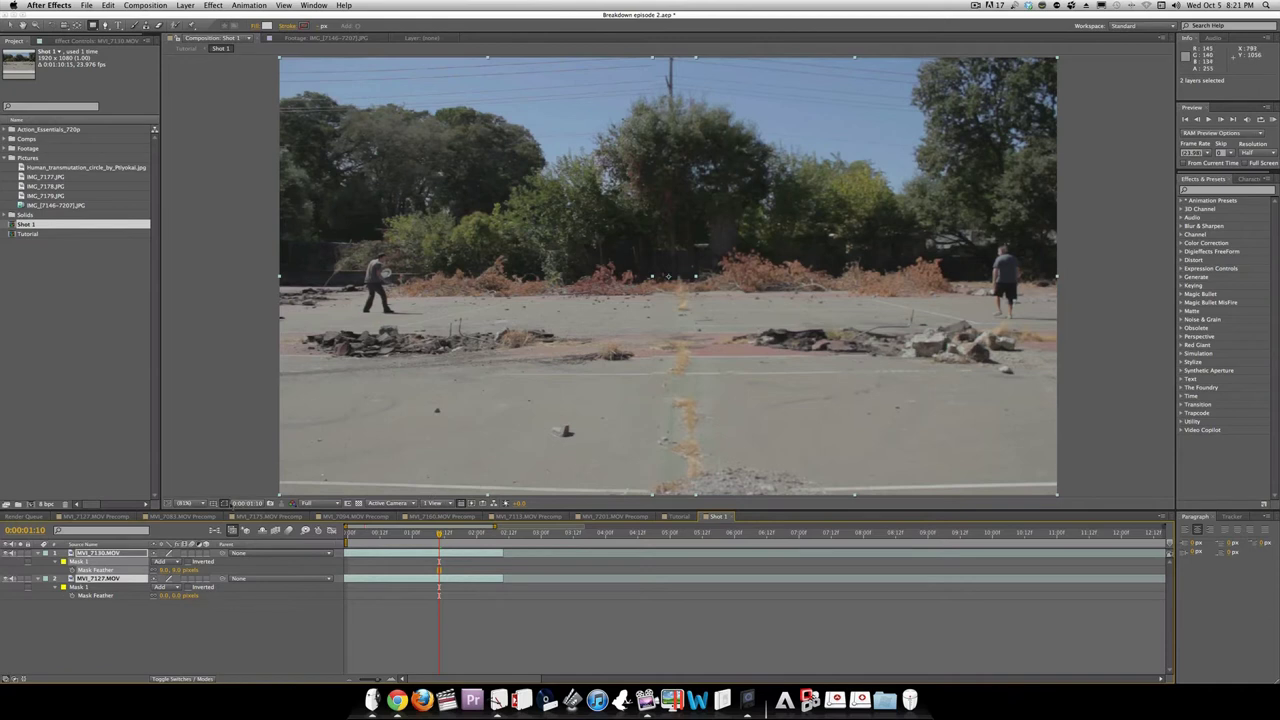
pyautogui.click(245, 608)
# Narrow the overlap of the two masks by moving their inner edges slightly toward the frame's centre, and play back the blend
pyautogui.click(103, 553)
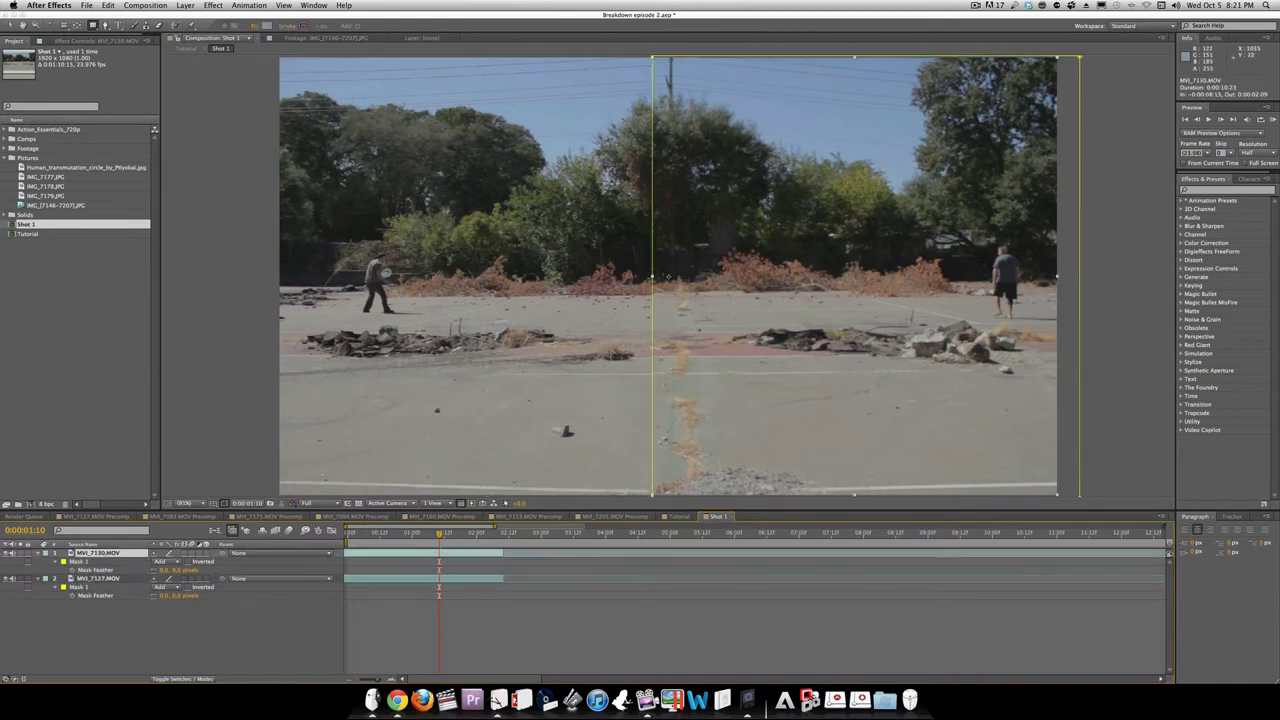
pyautogui.moveTo(654, 279); pyautogui.dragTo(664, 279)
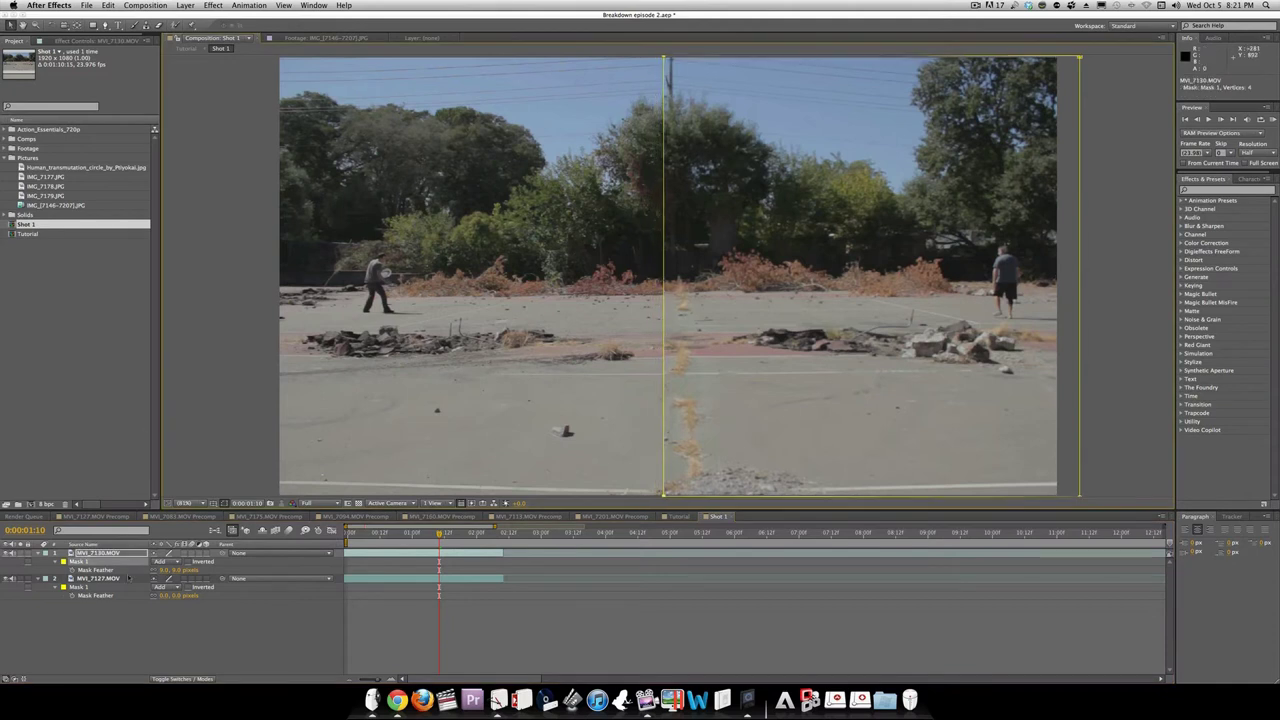
pyautogui.click(128, 578)
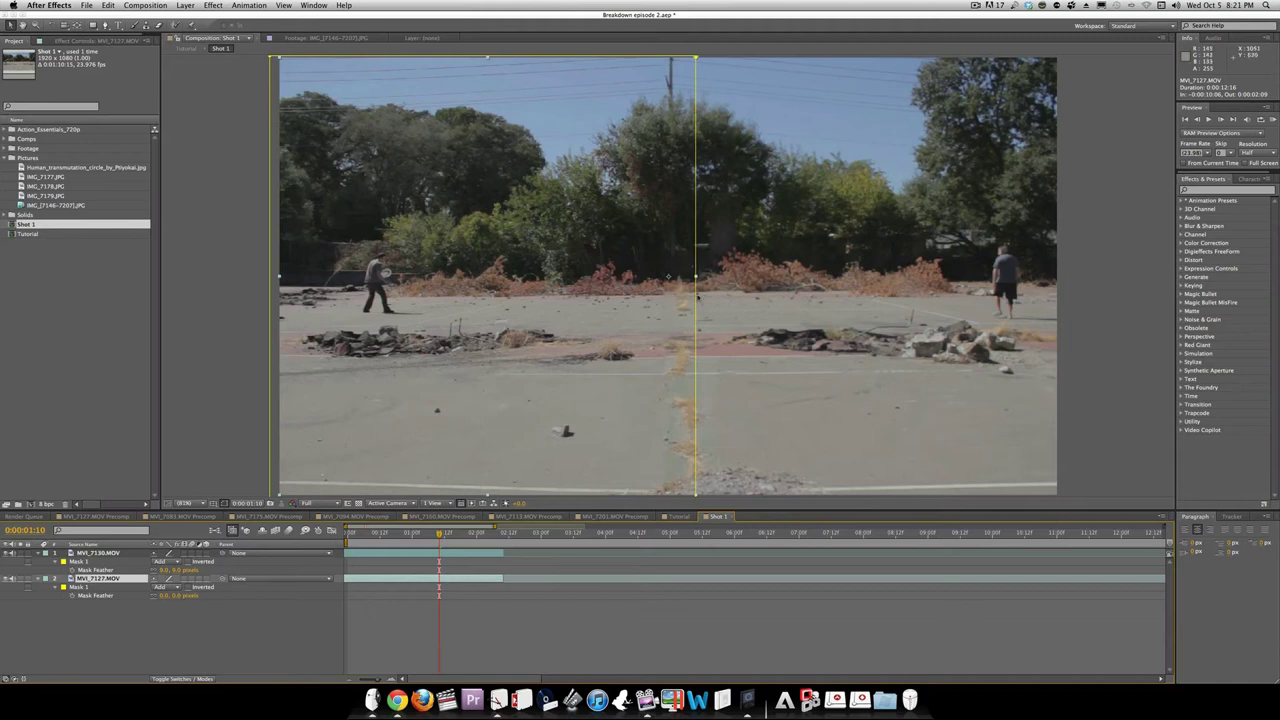
pyautogui.moveTo(695, 58); pyautogui.dragTo(687, 58)
pyautogui.click(445, 655)
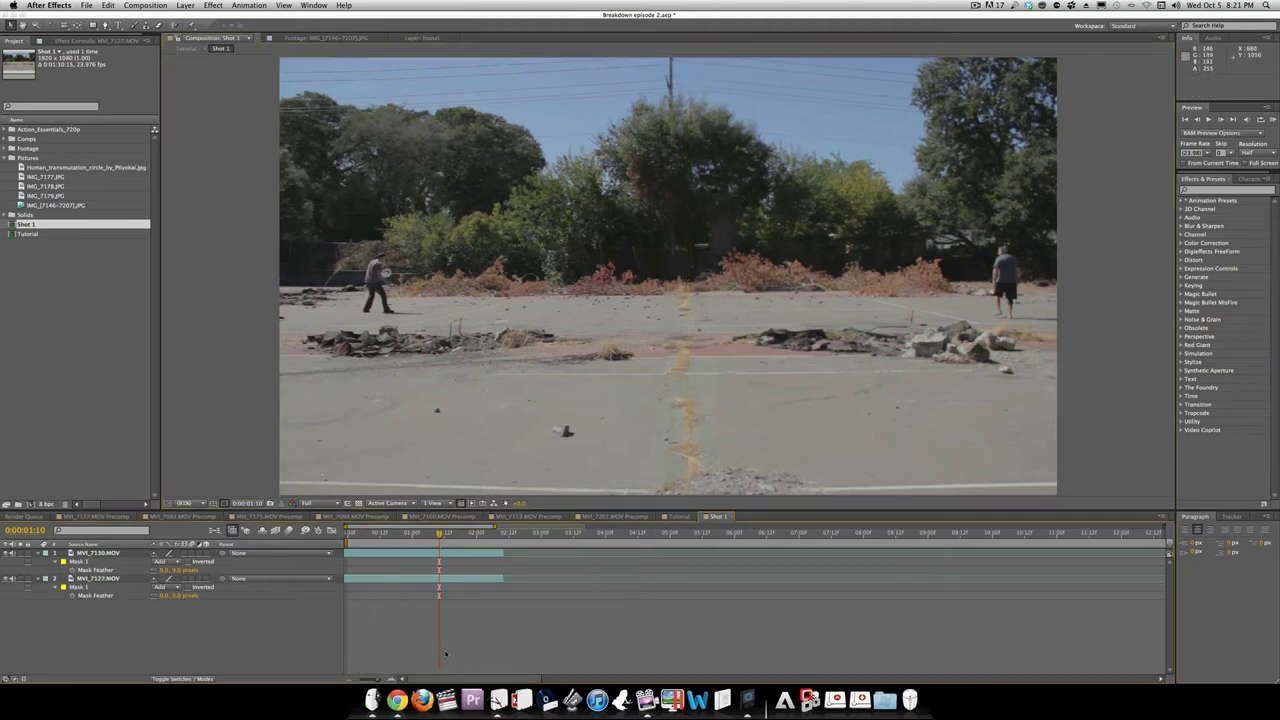
pyautogui.press('space')
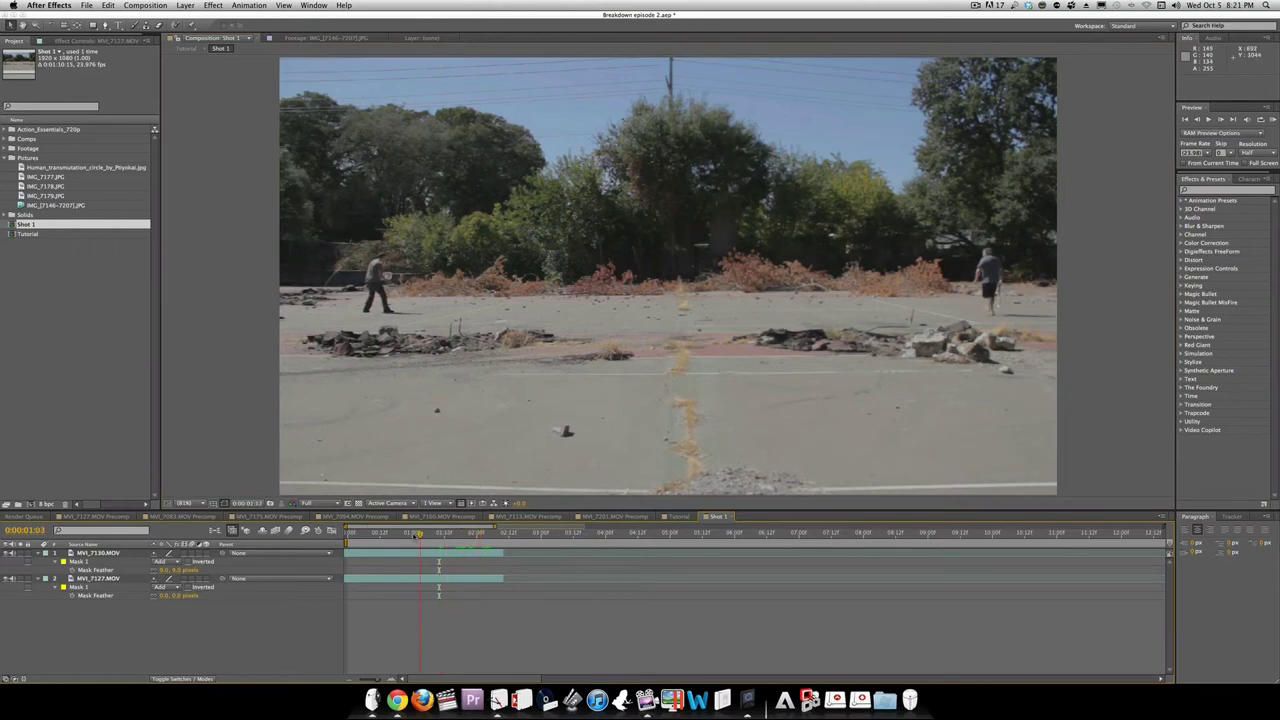
# Pre-compose the MVI_7083.MOV and MVI_7085.MOV layers of the Tutorial composition into a new composition named Shot 2
pyautogui.click(396, 533)
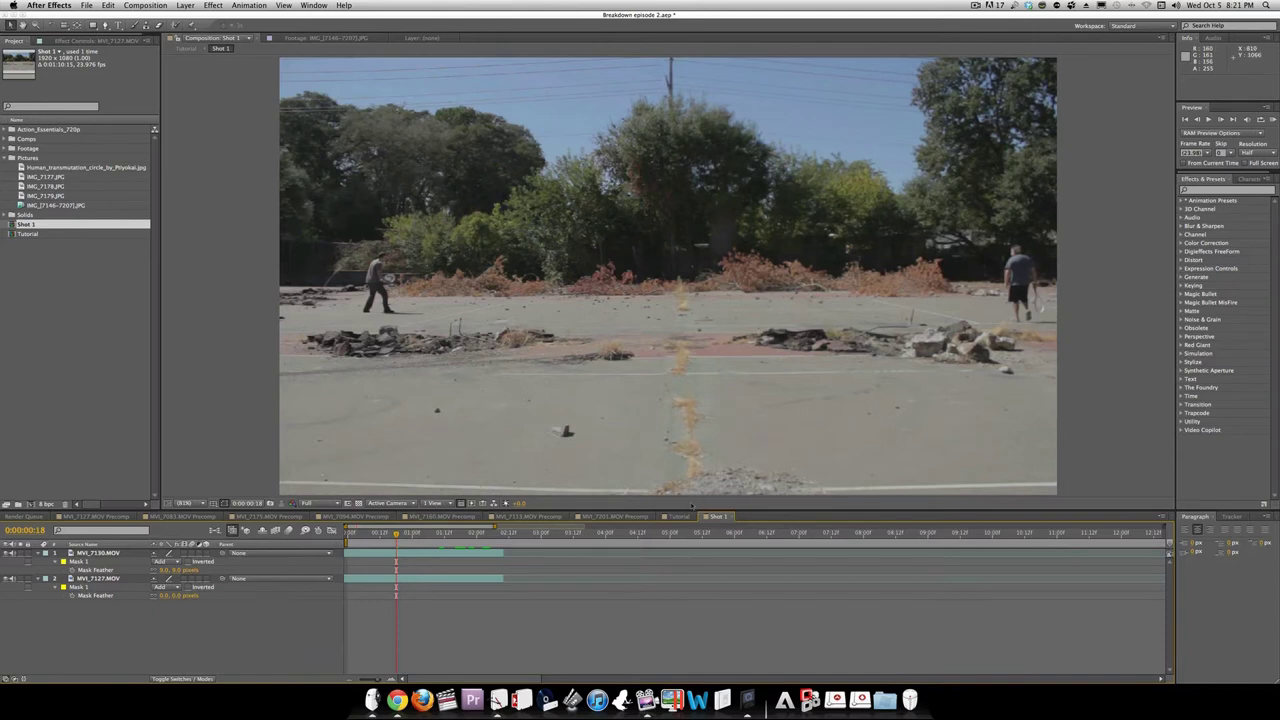
pyautogui.click(679, 516)
pyautogui.click(391, 536)
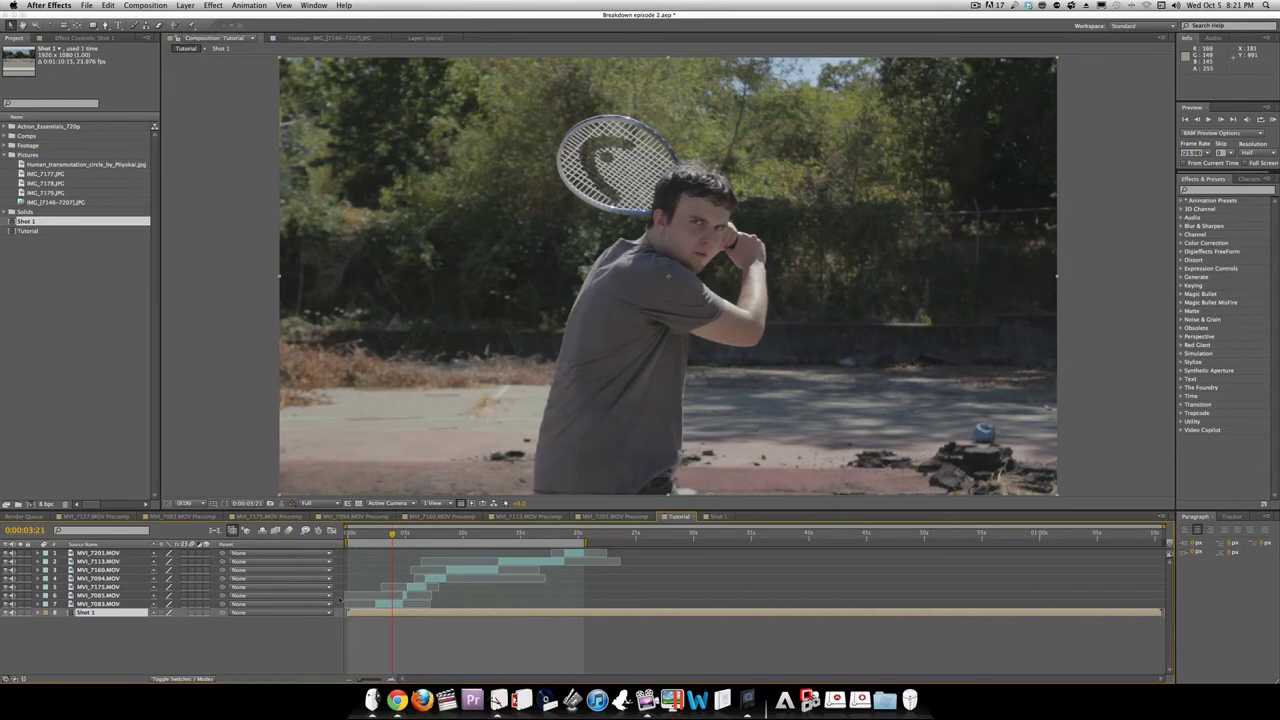
pyautogui.keyDown('shift'); pyautogui.click(394, 605); pyautogui.keyUp('shift')
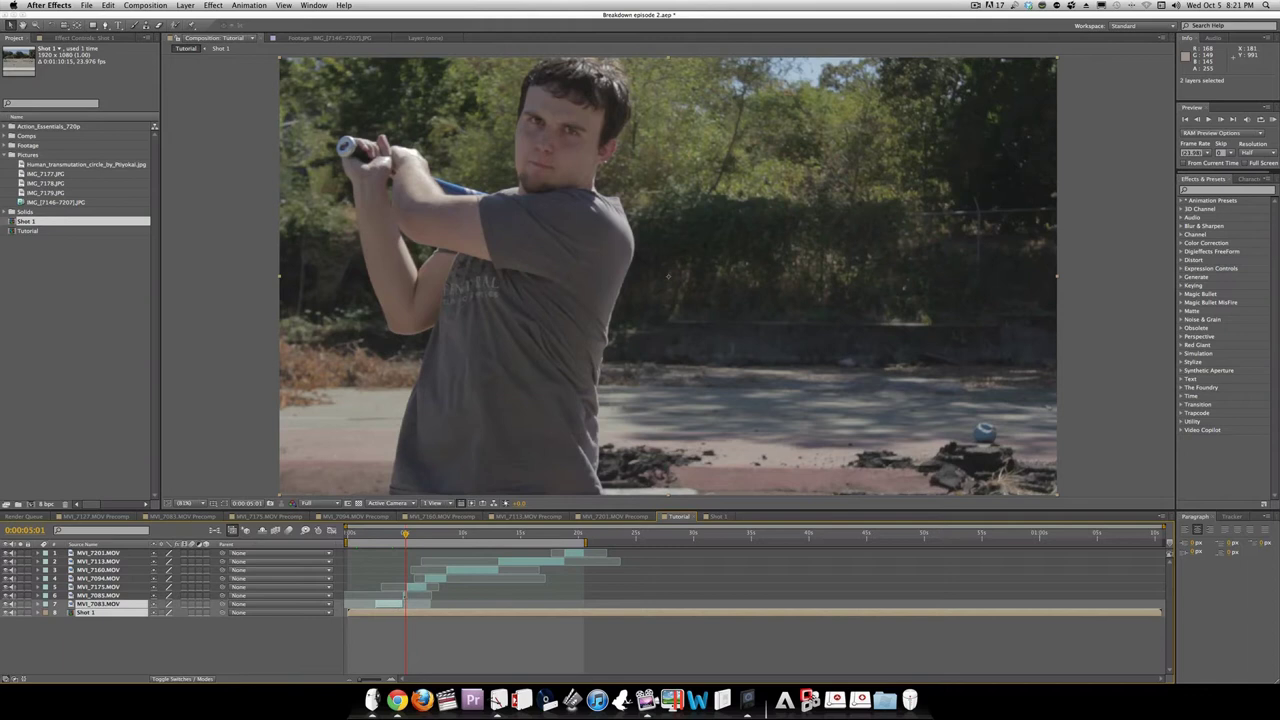
pyautogui.keyDown('shift'); pyautogui.click(97, 596); pyautogui.keyUp('shift')
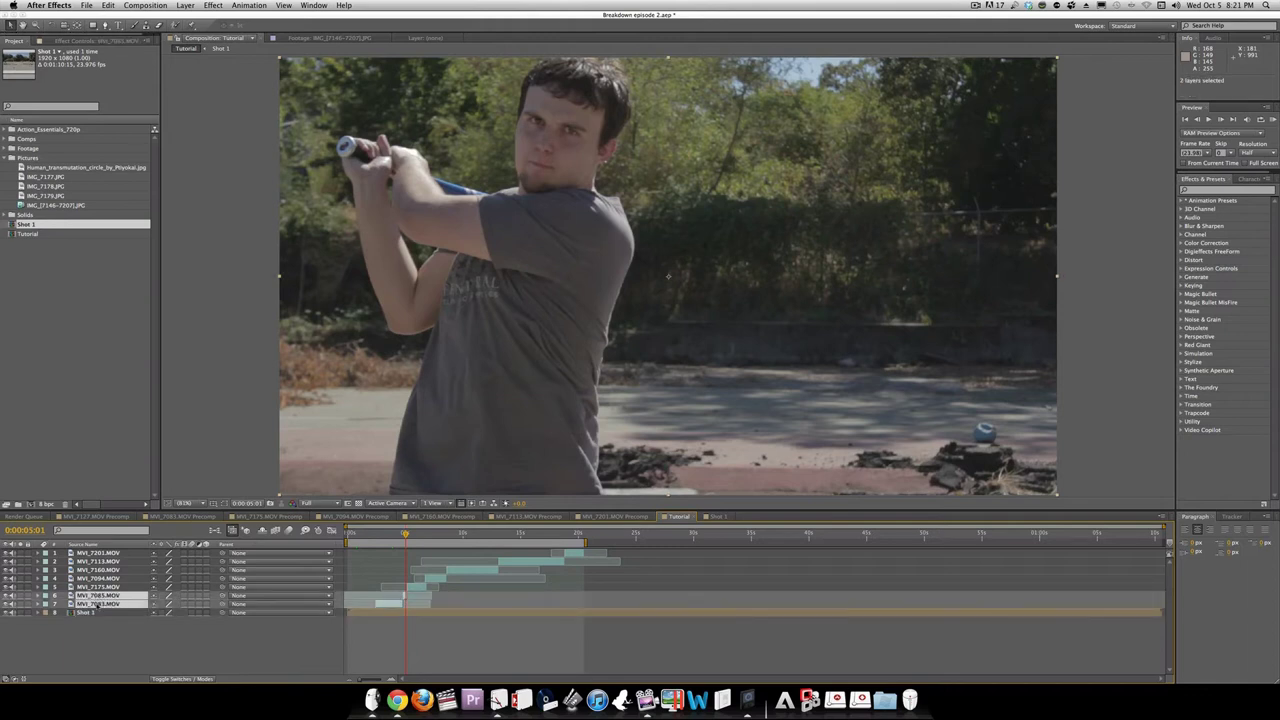
pyautogui.press('super+shift+c')
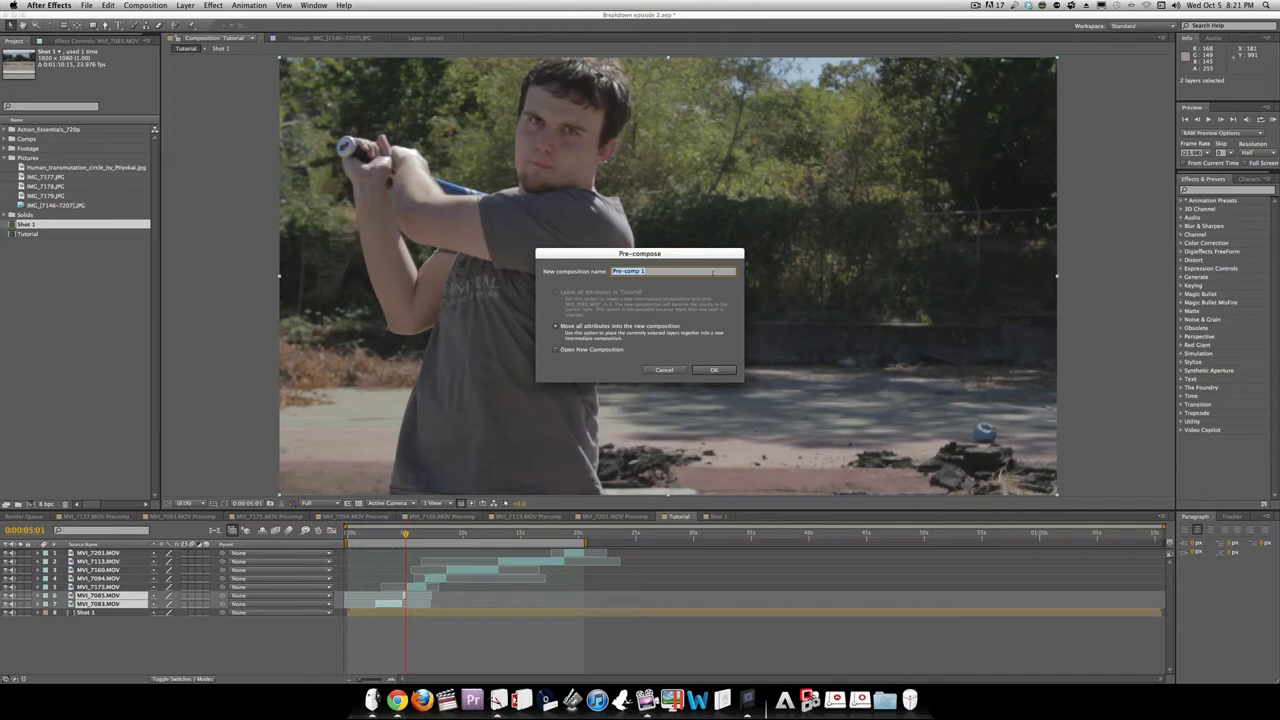
pyautogui.write('Shot 2')
pyautogui.click(713, 370)
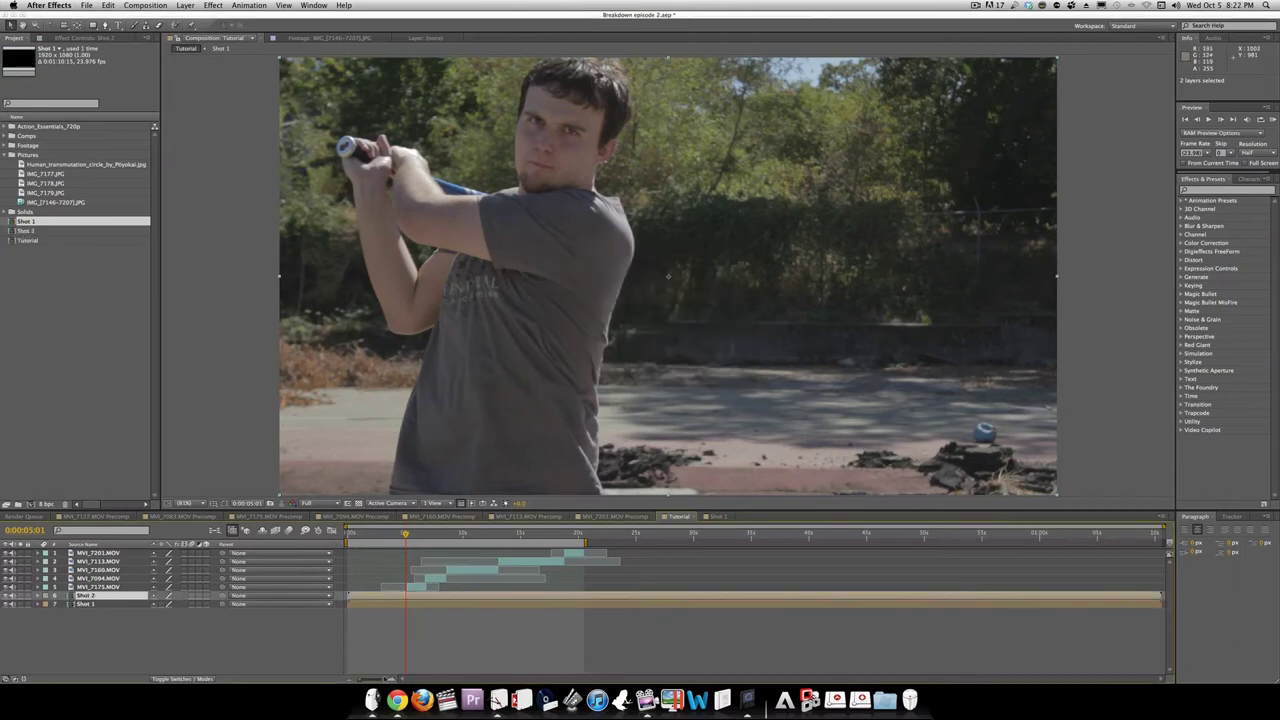
# Open the Shot 2 composition and trim its work area to the visible clips, from 0:00:02:10 to 0:00:05:03
pyautogui.doubleClick(416, 595)
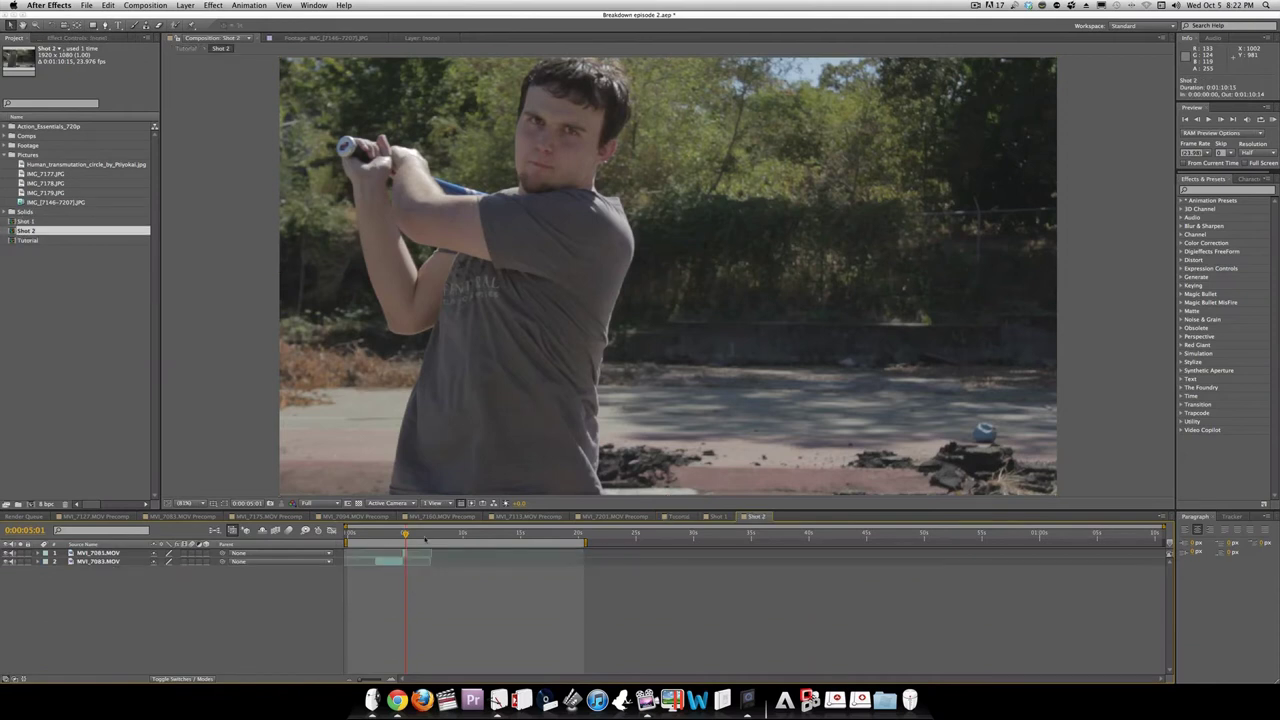
pyautogui.moveTo(405, 532); pyautogui.dragTo(404, 533)
pyautogui.moveTo(367, 679); pyautogui.dragTo(380, 679)
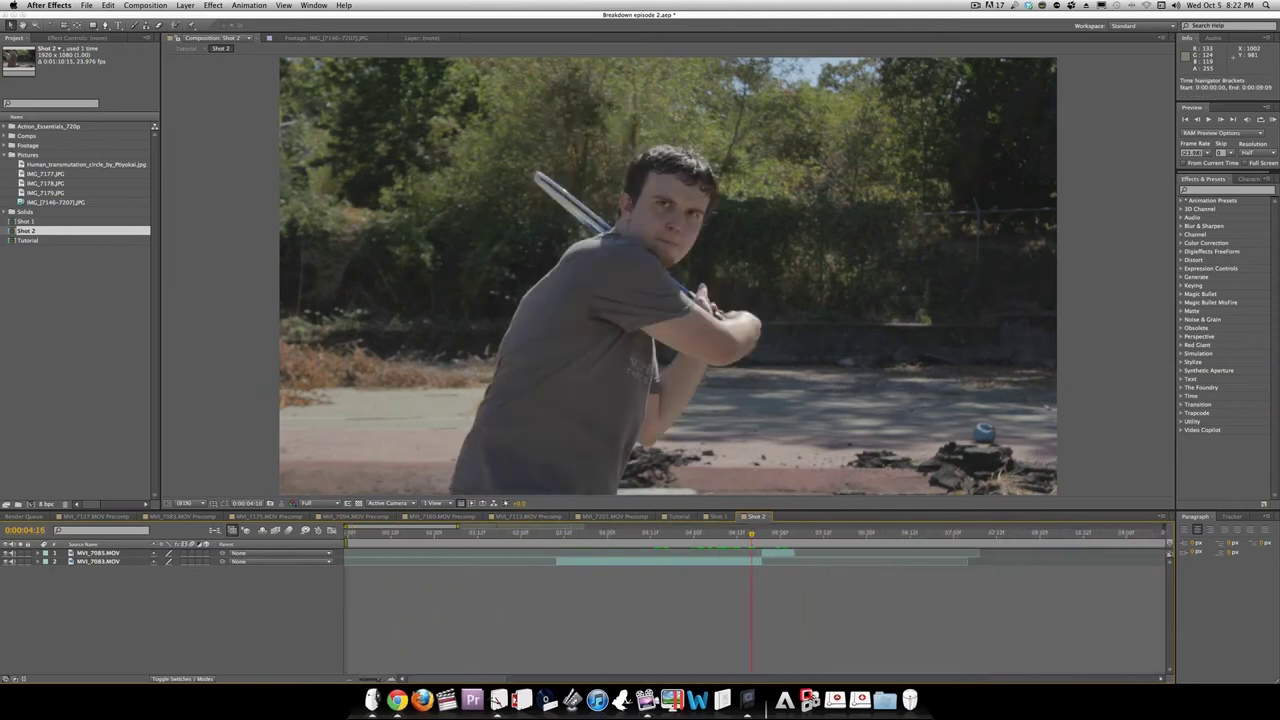
pyautogui.moveTo(349, 538); pyautogui.dragTo(556, 540)
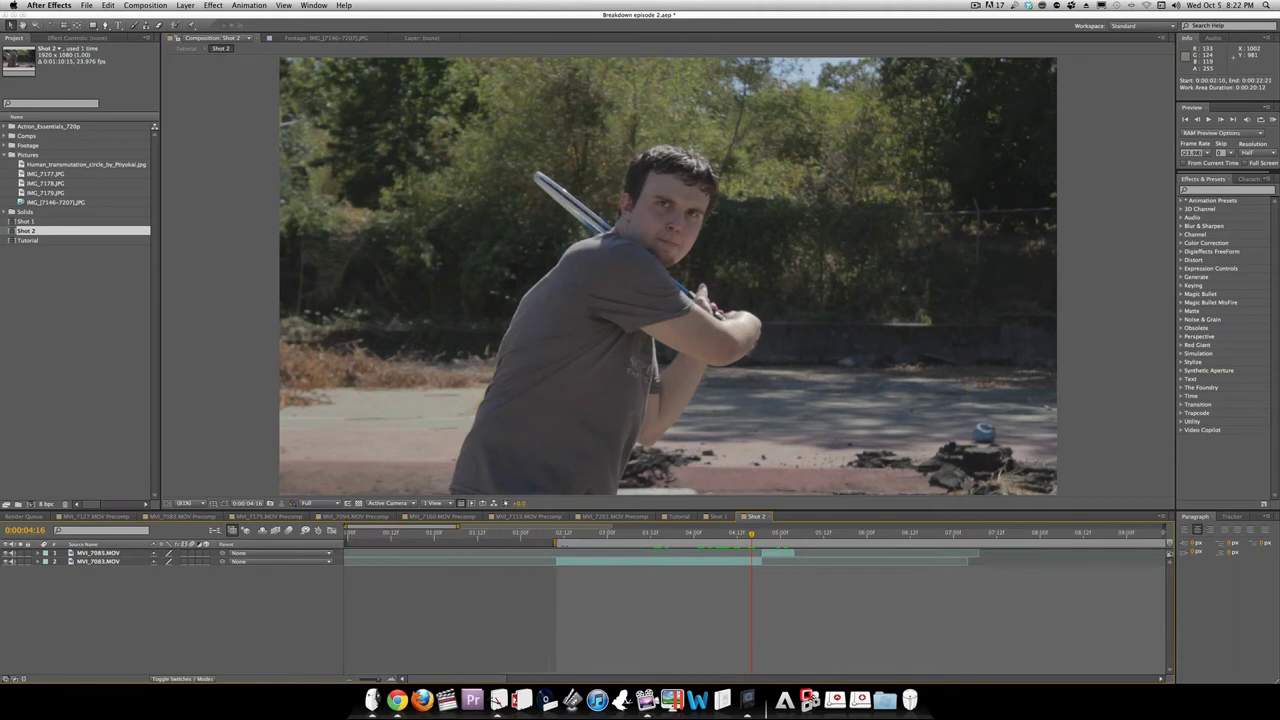
pyautogui.press('space')
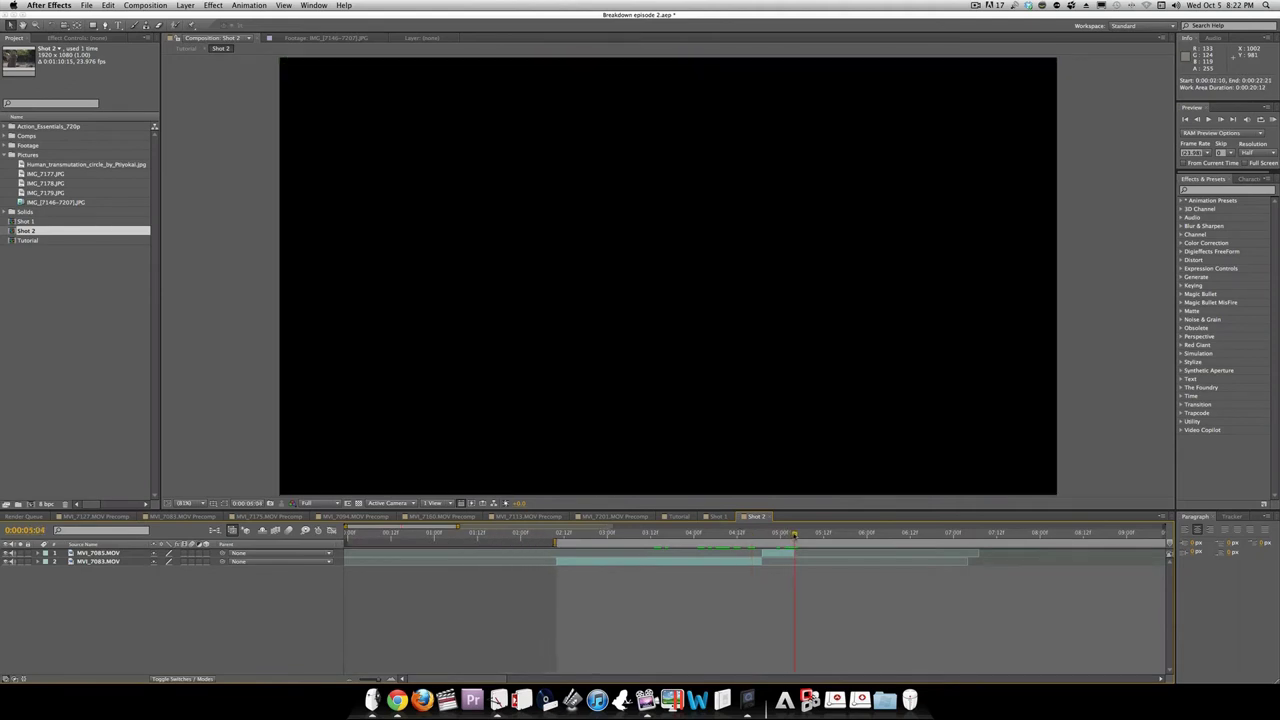
pyautogui.hscroll(10, 798, 543)
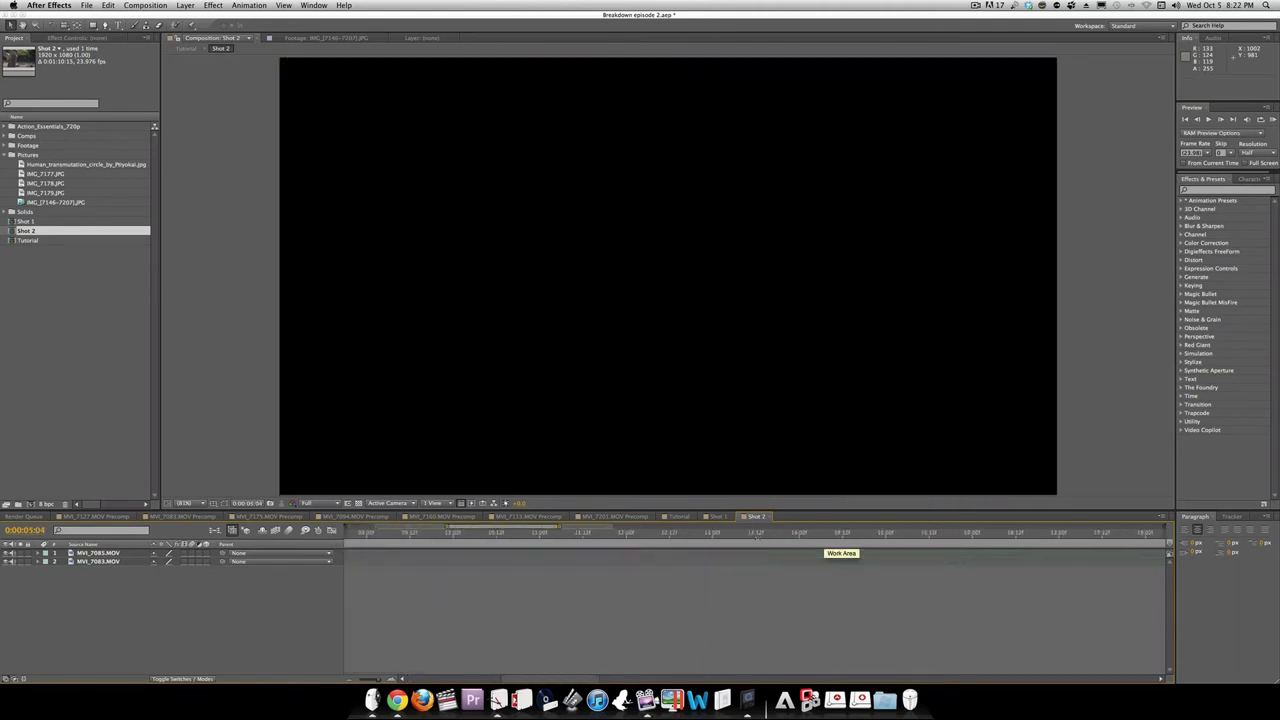
pyautogui.hscroll(-10, 736, 541)
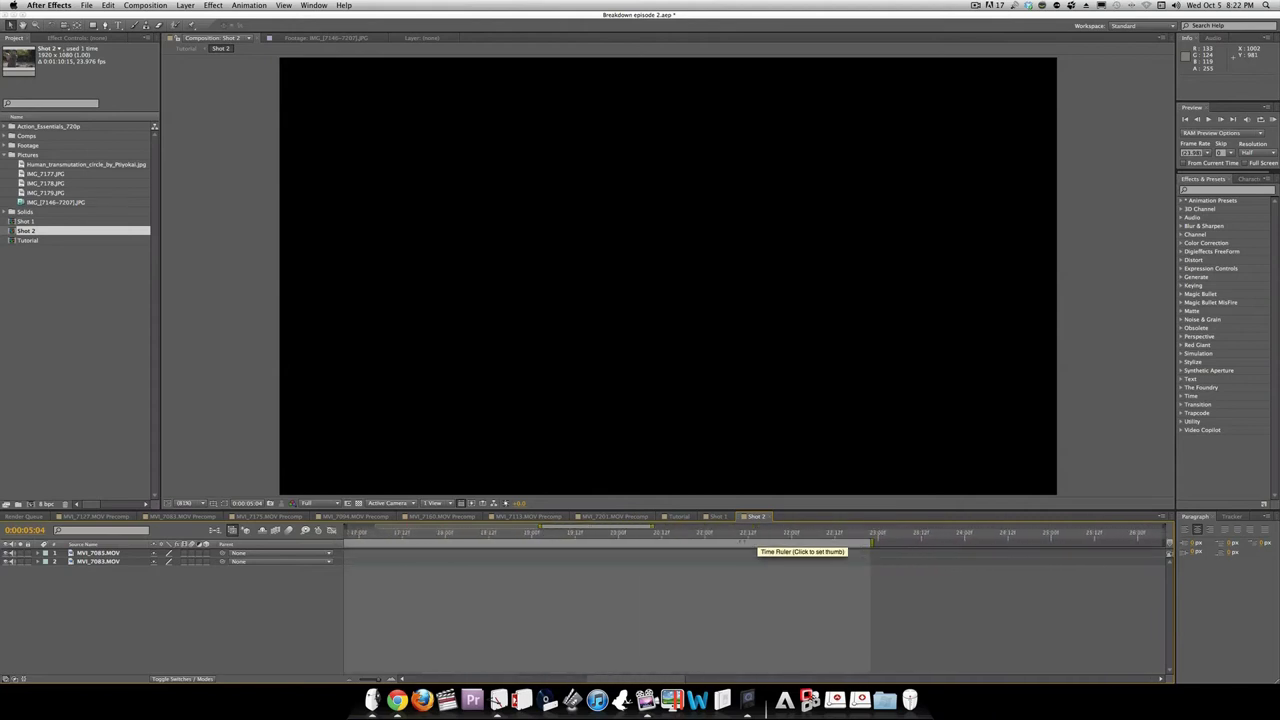
pyautogui.moveTo(872, 544); pyautogui.dragTo(766, 536)
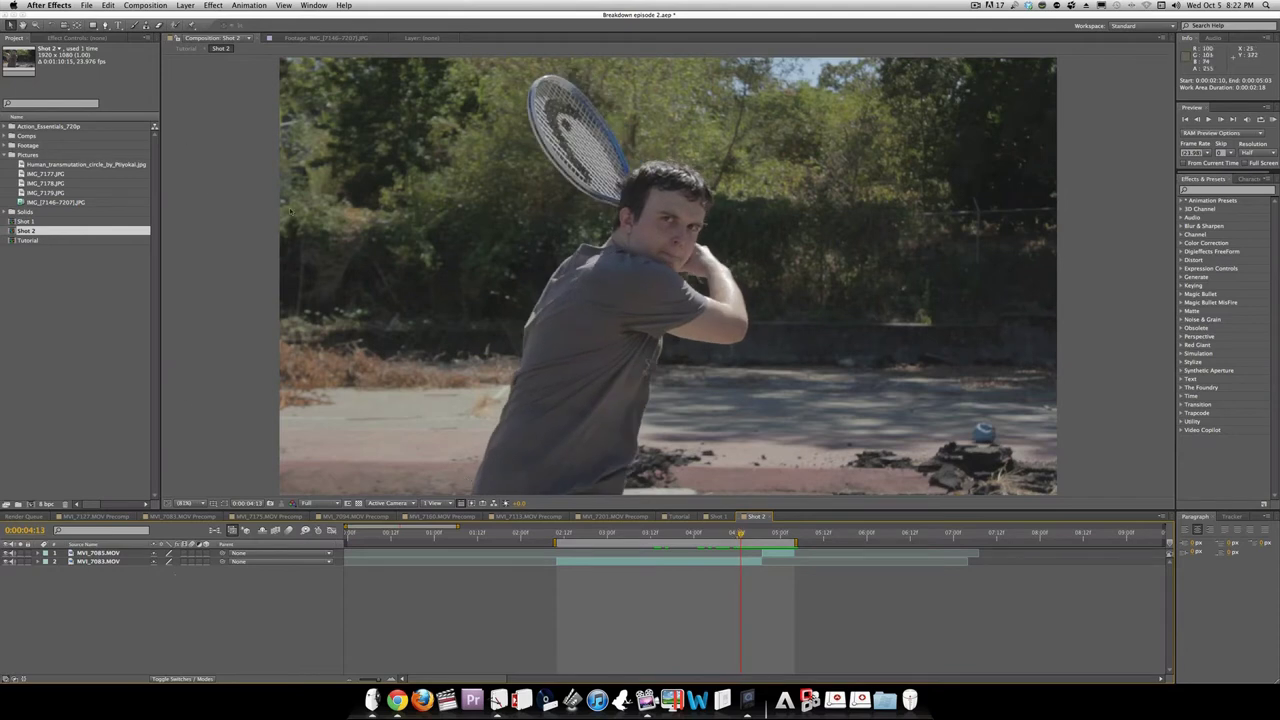
# Add a black, composition-sized solid named Lighting to Shot 2
pyautogui.press('super+y')
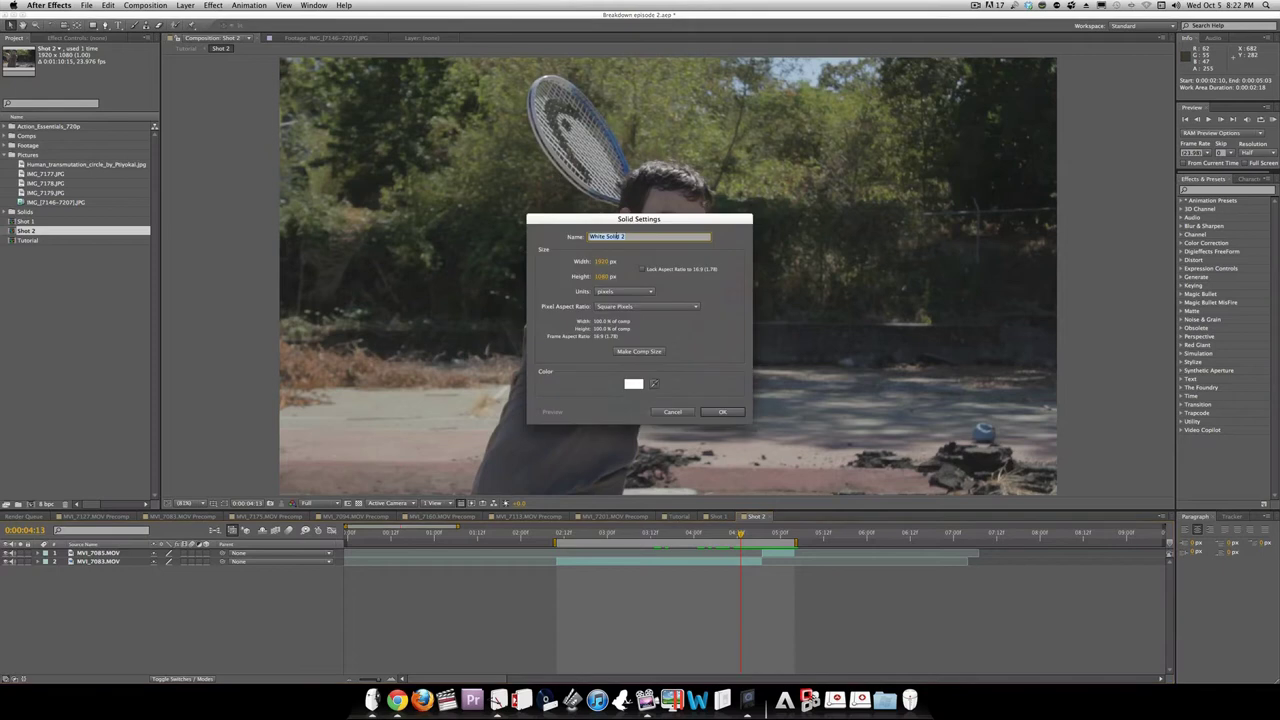
pyautogui.write('Lighting')
pyautogui.click(633, 384)
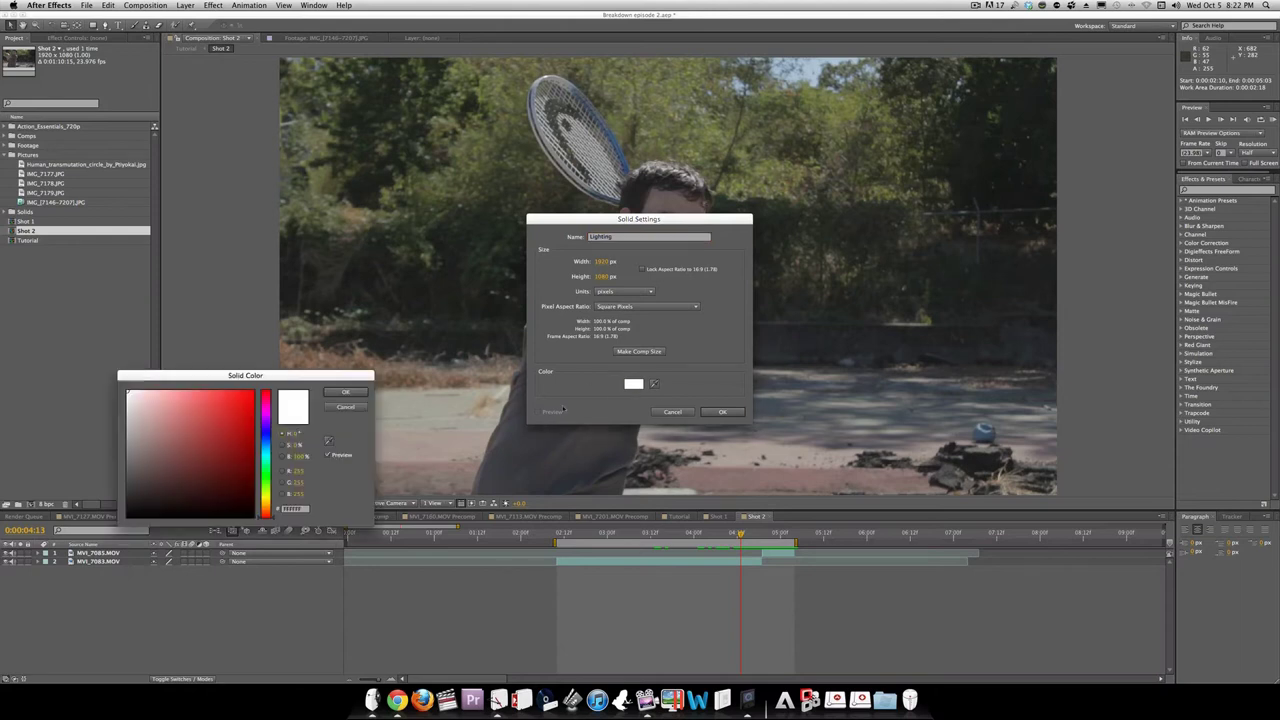
pyautogui.moveTo(198, 460); pyautogui.dragTo(127, 517)
pyautogui.click(345, 391)
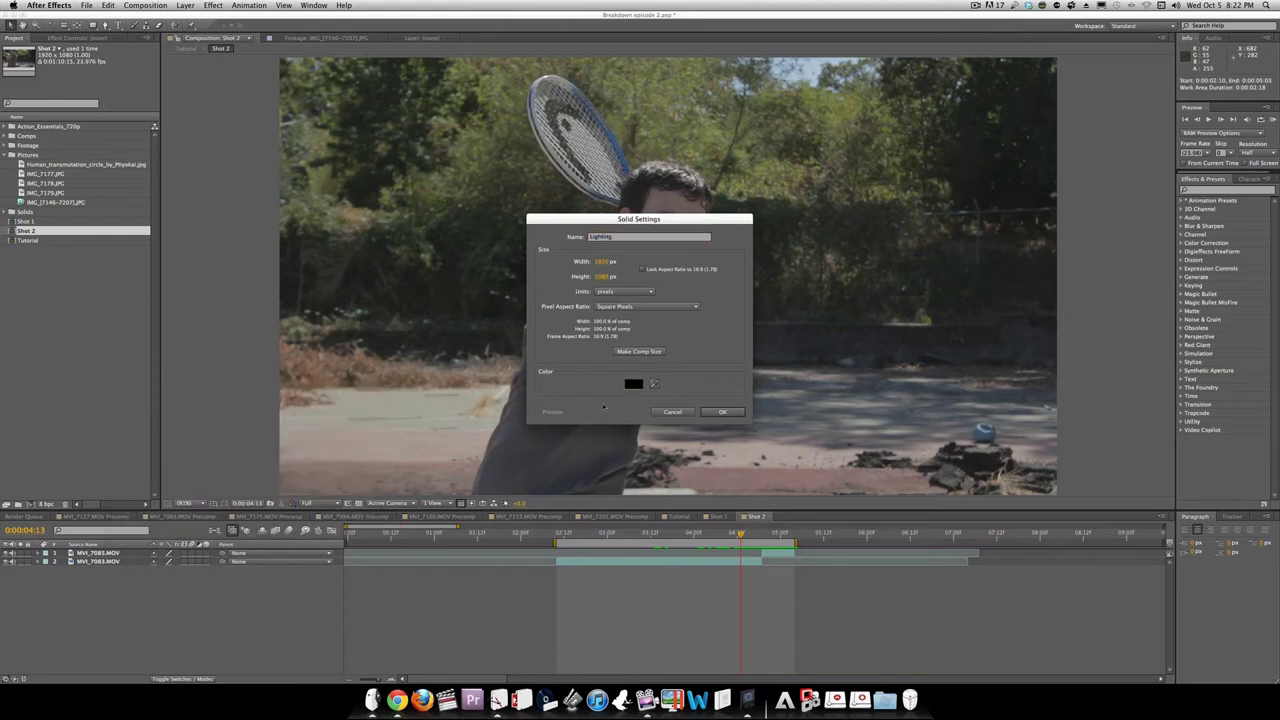
pyautogui.click(716, 413)
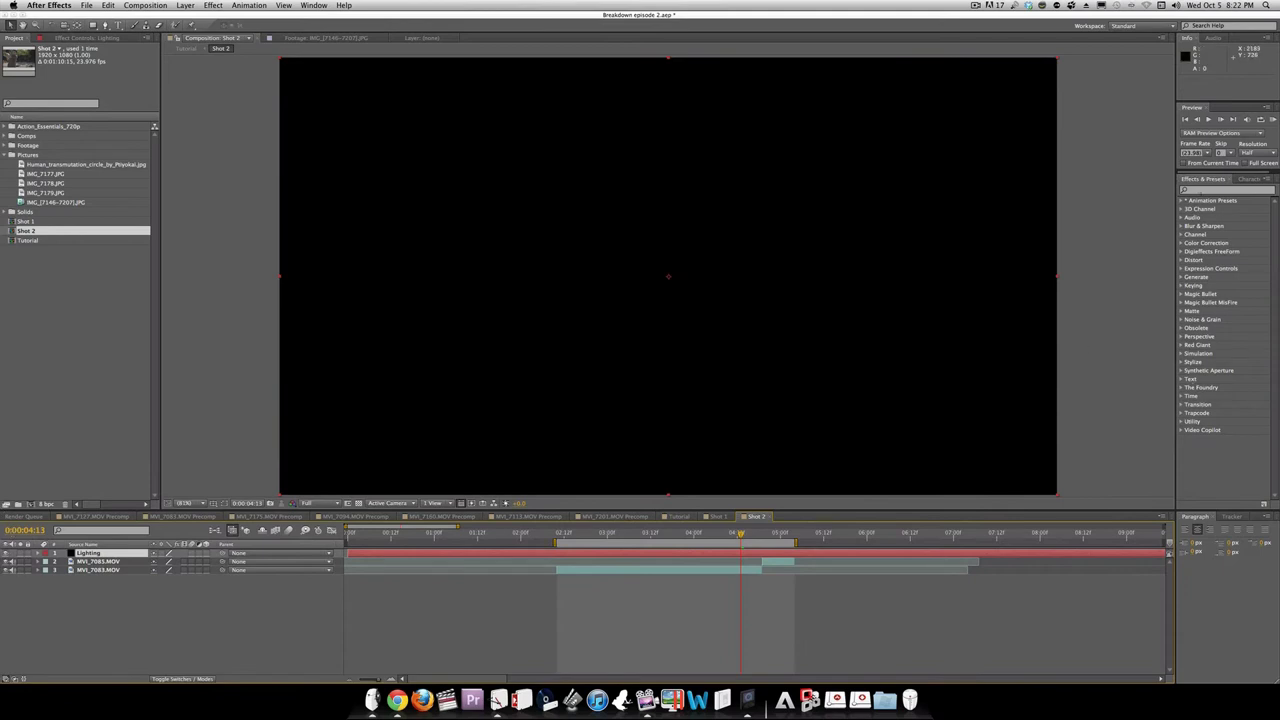
# Apply the obsolete Lightning effect to the Lighting solid and set the layer's blending mode to Add
pyautogui.click(1203, 190)
pyautogui.write('lightning')
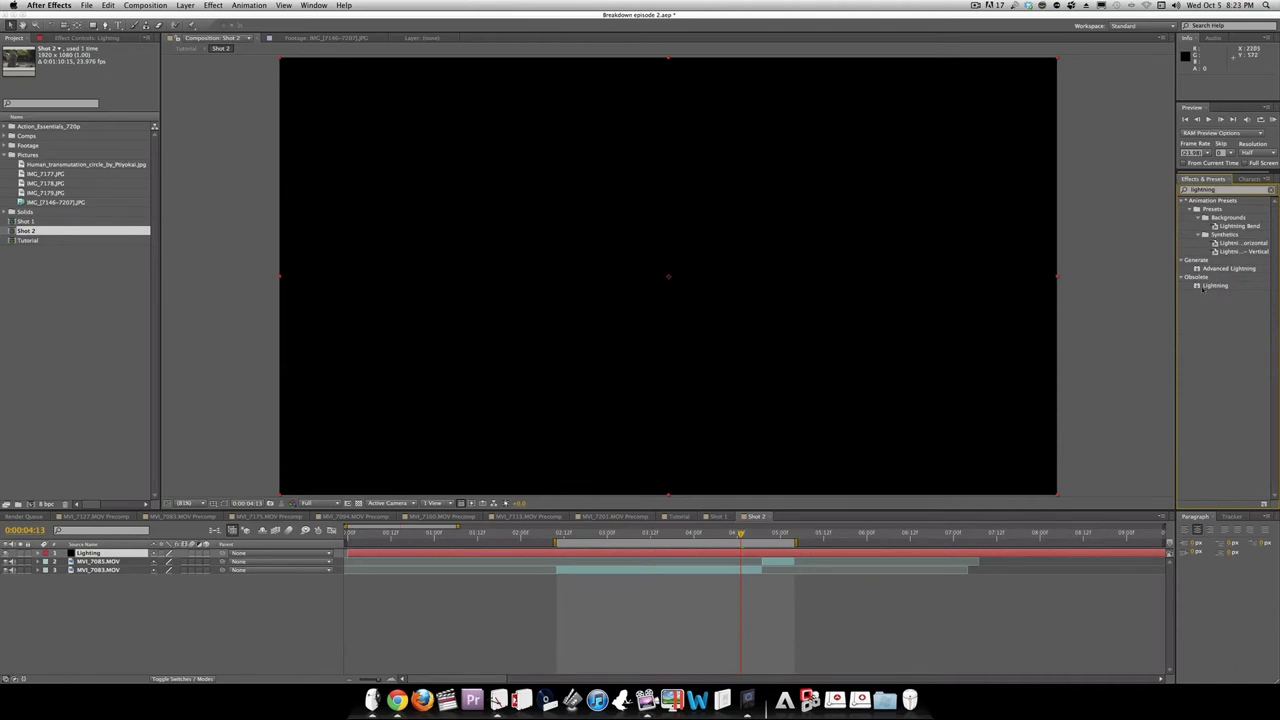
pyautogui.moveTo(1220, 288); pyautogui.dragTo(673, 352)
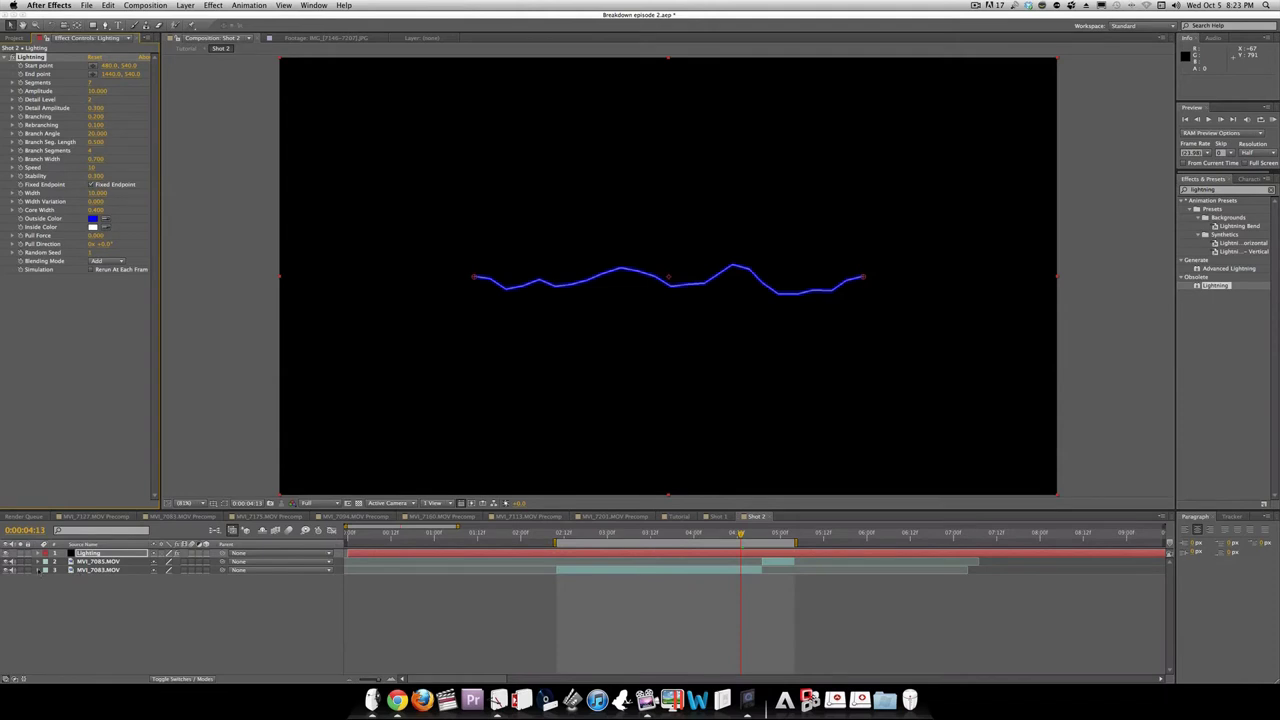
pyautogui.click(204, 679)
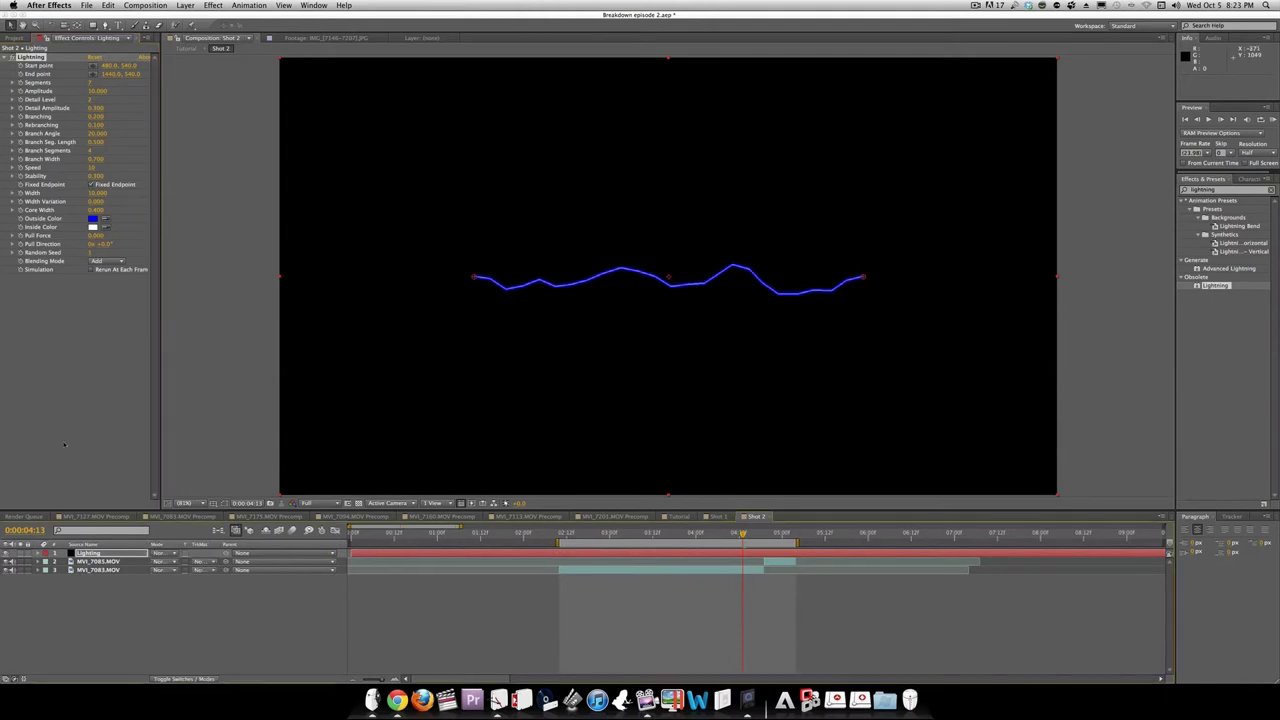
pyautogui.click(163, 554)
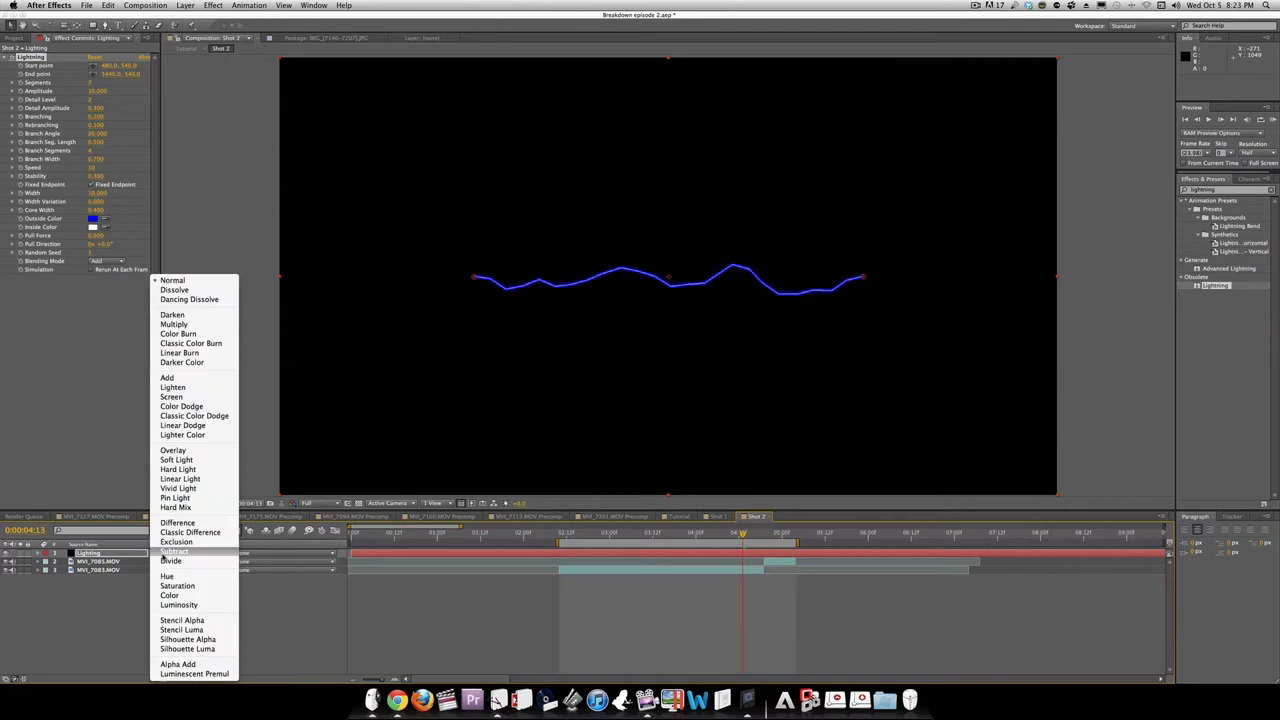
pyautogui.click(176, 378)
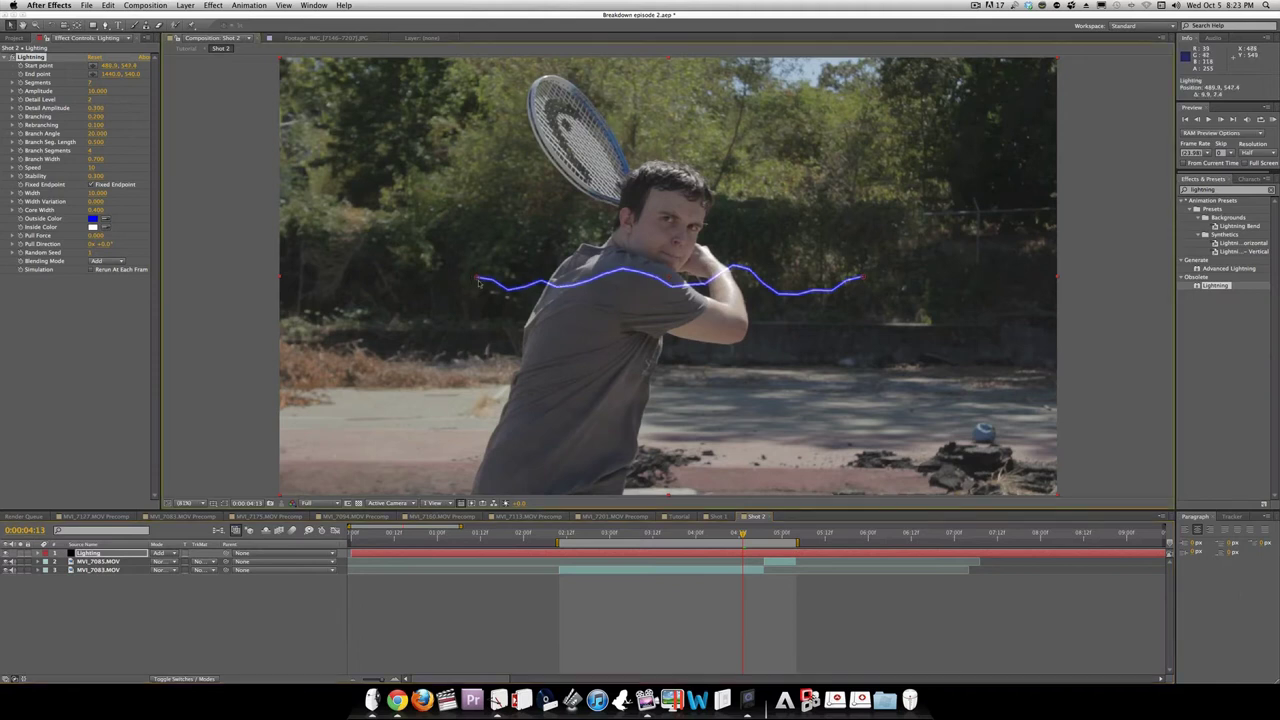
# Stretch the lightning bolt from the racket's tip to the hands and make it more jagged with more segments and an amplitude of 18.8
pyautogui.moveTo(475, 280); pyautogui.dragTo(540, 86)
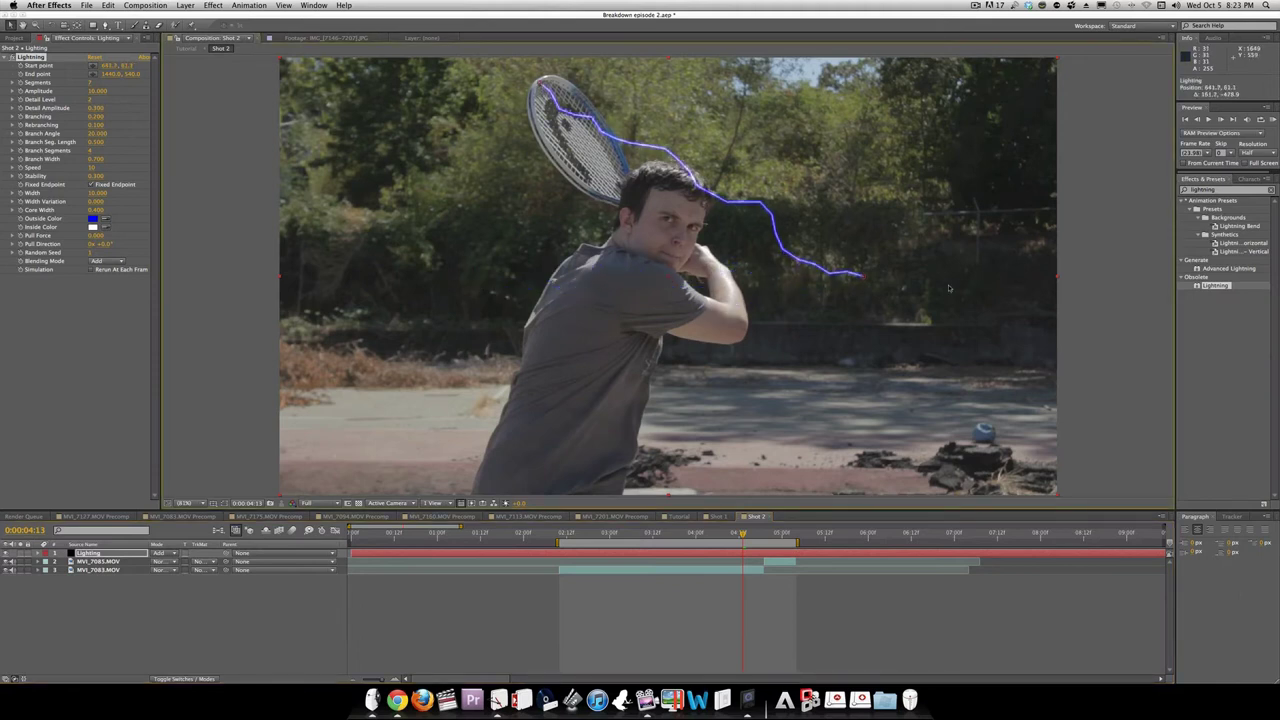
pyautogui.moveTo(869, 284); pyautogui.dragTo(705, 284)
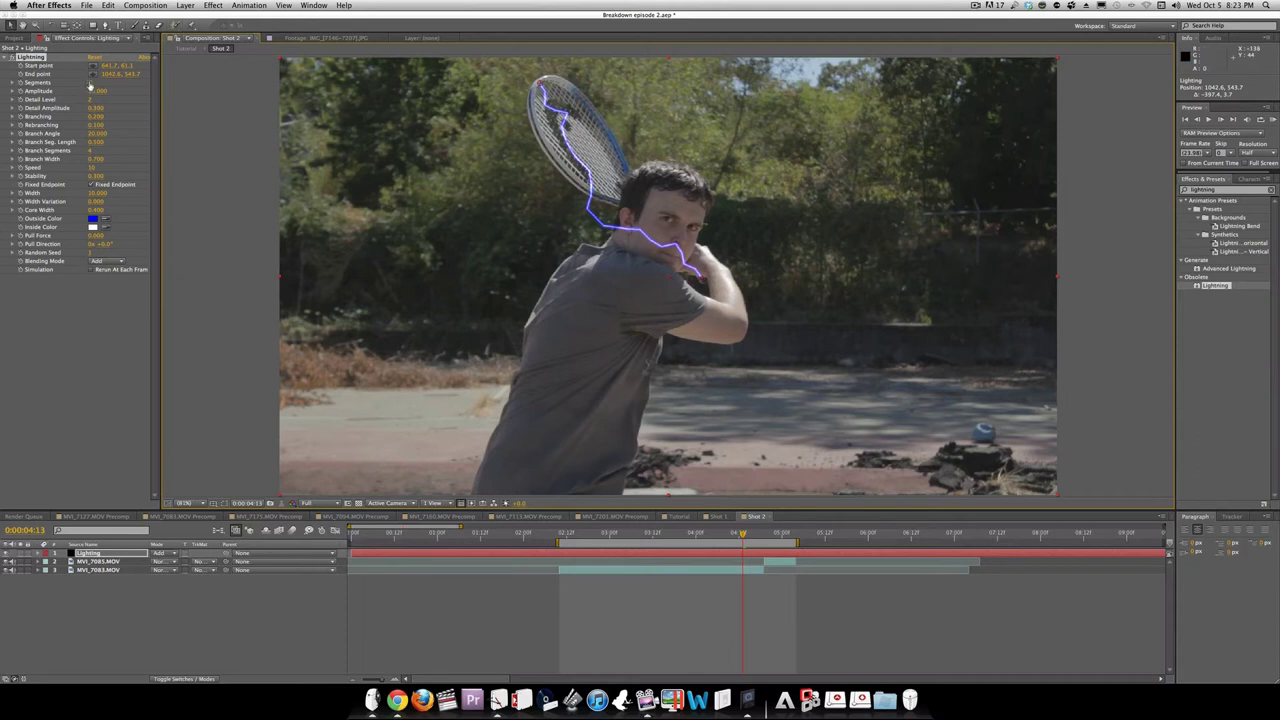
pyautogui.moveTo(91, 82); pyautogui.dragTo(99, 82)
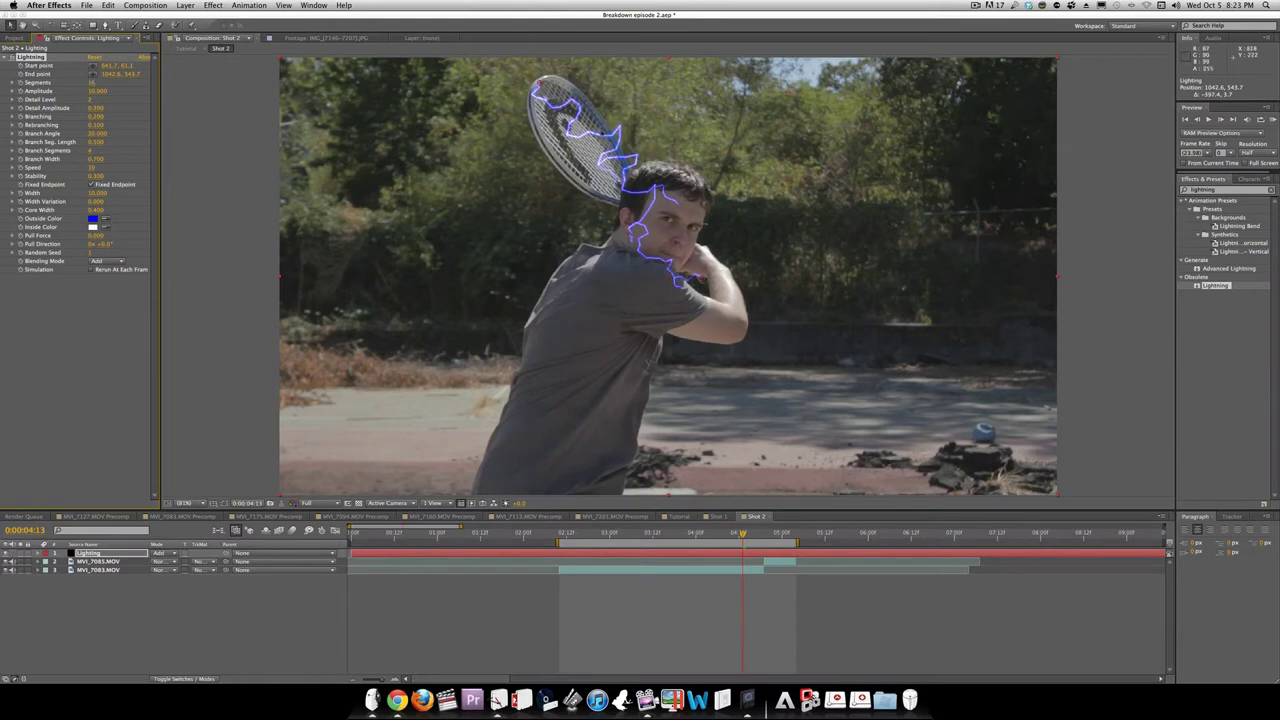
pyautogui.moveTo(541, 83); pyautogui.dragTo(541, 80)
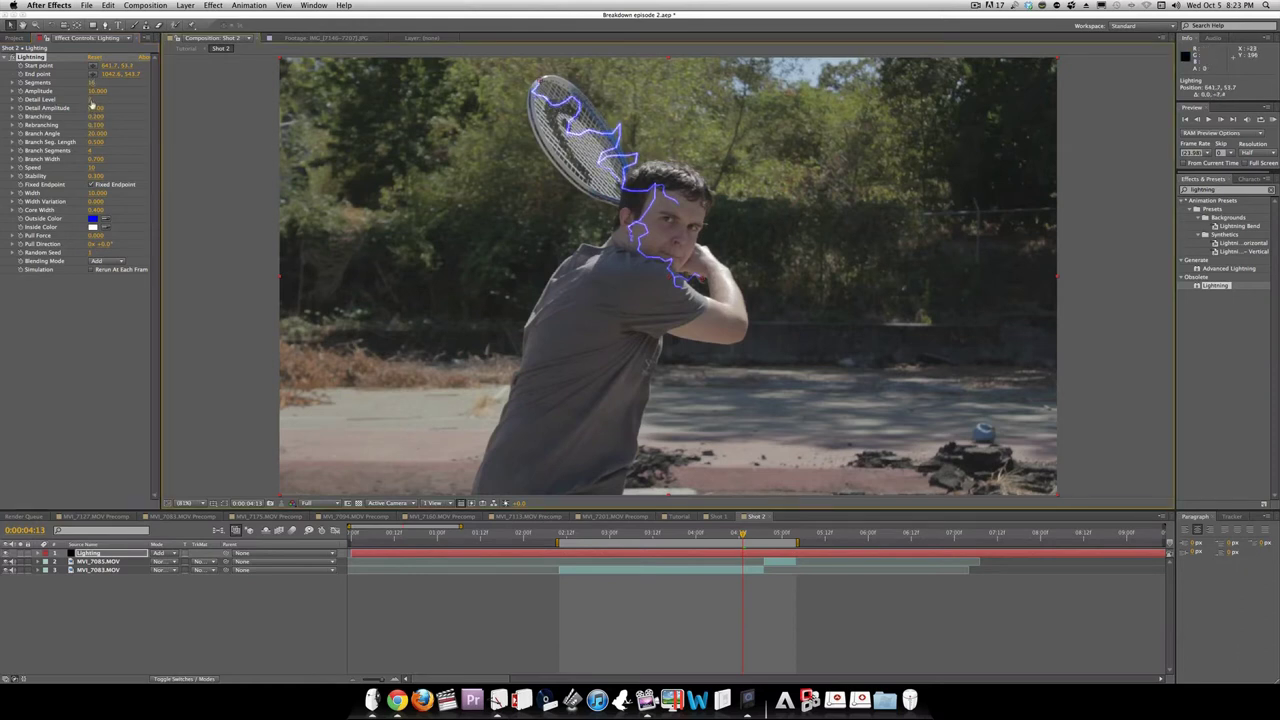
pyautogui.moveTo(94, 92); pyautogui.dragTo(142, 91)
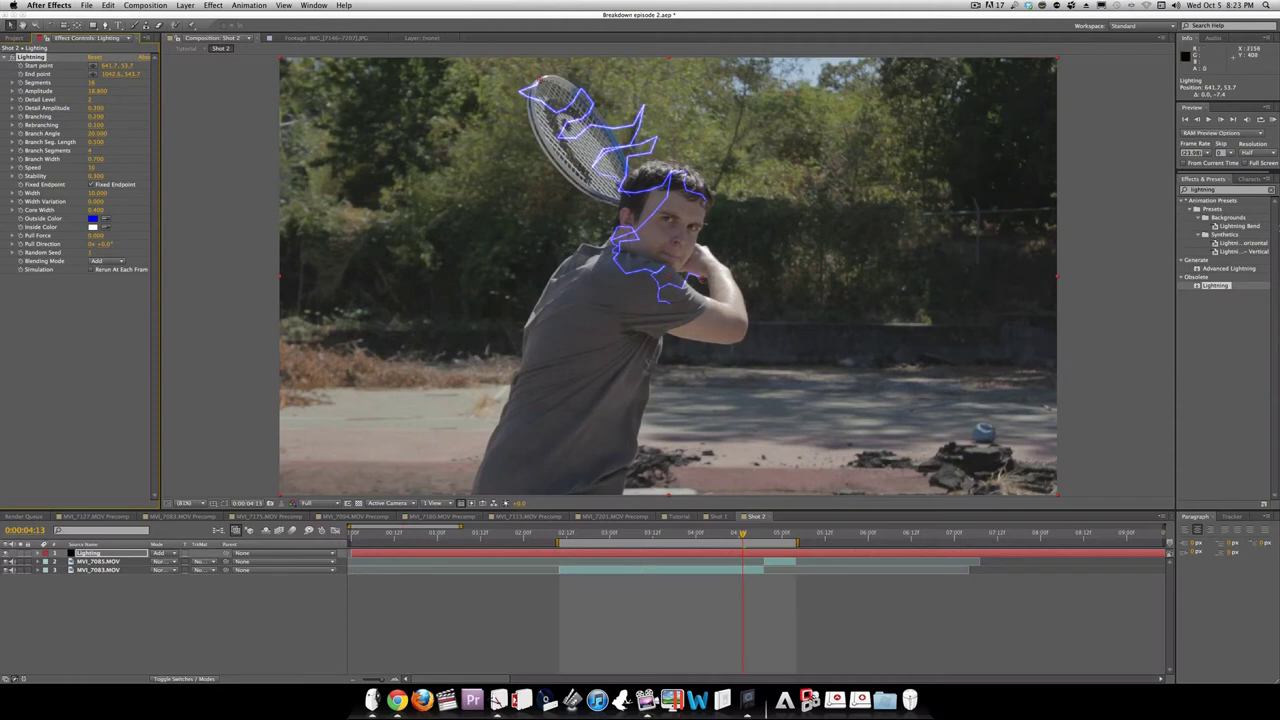
# Find the Trapcode Shine effect and apply it to the Lighting layer
pyautogui.click(1249, 189)
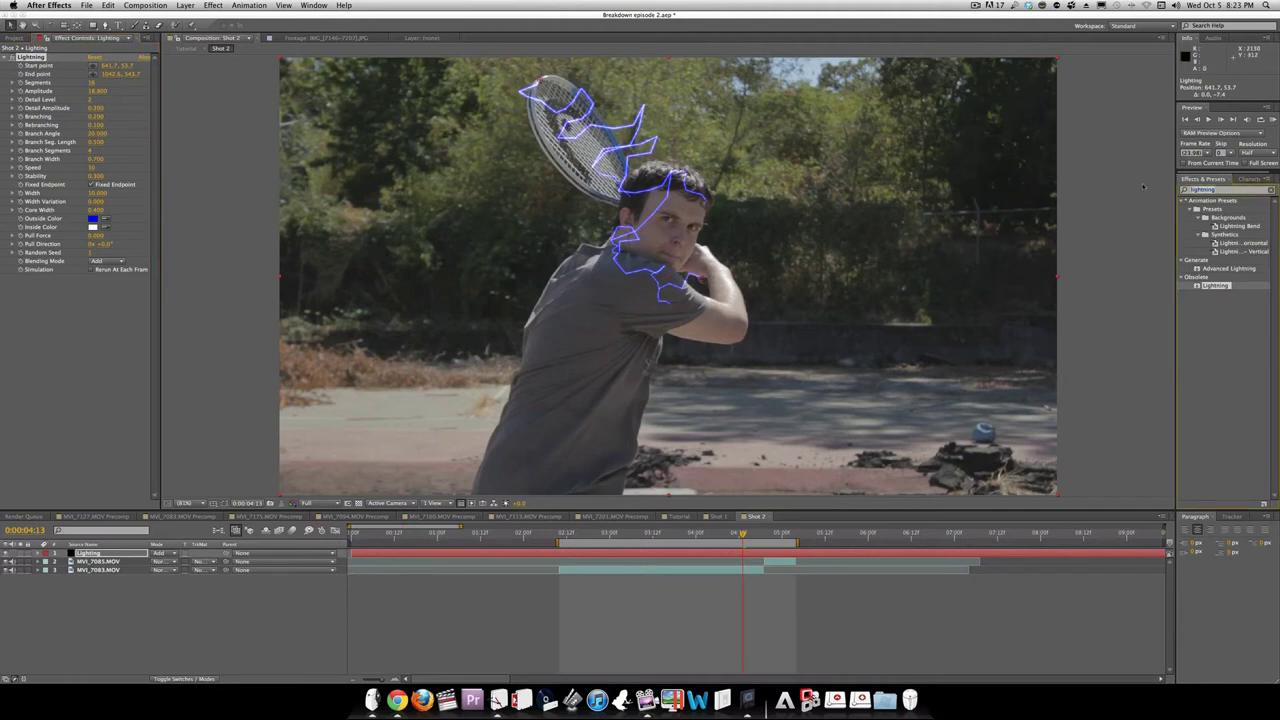
pyautogui.write('shine')
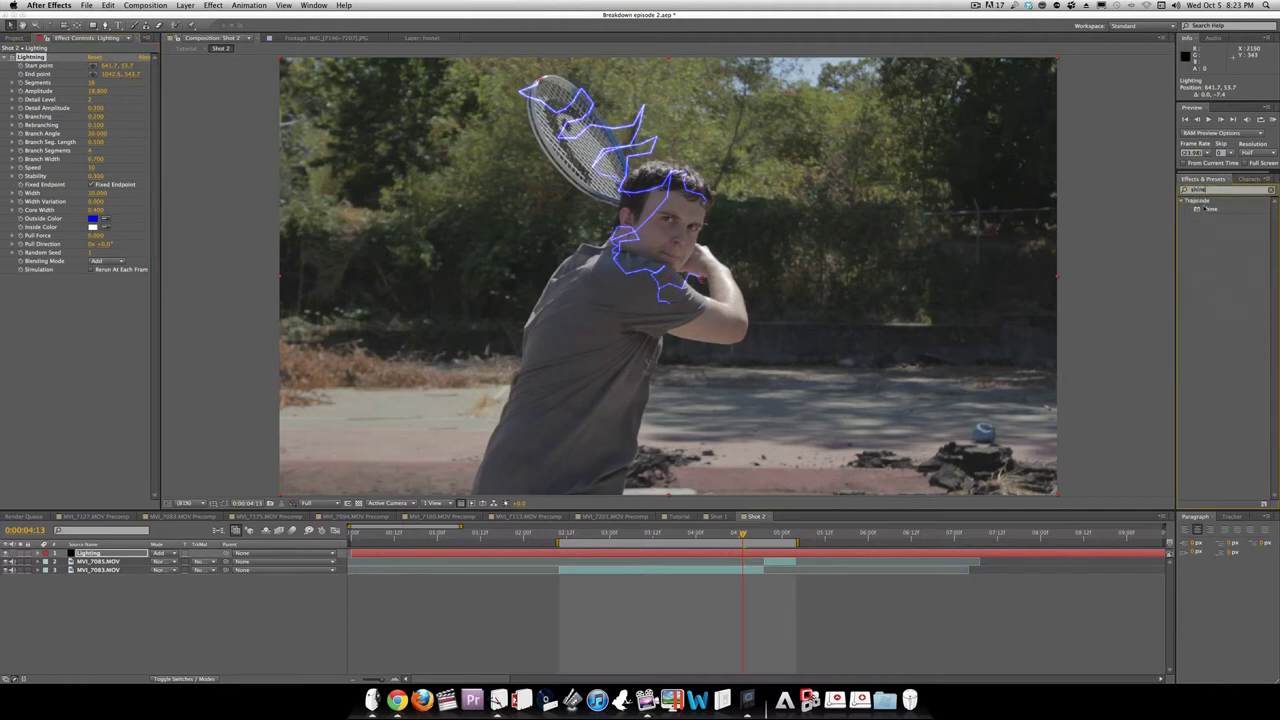
pyautogui.click(1207, 209)
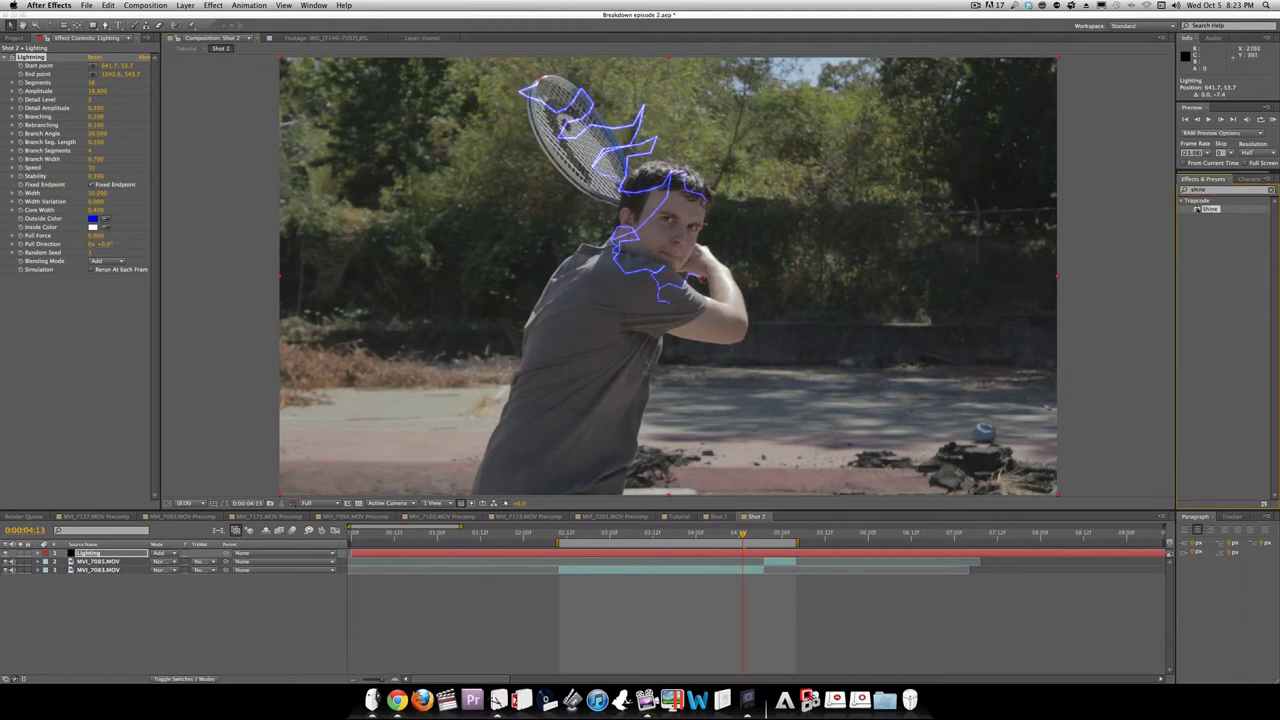
pyautogui.moveTo(1207, 209); pyautogui.dragTo(568, 140)
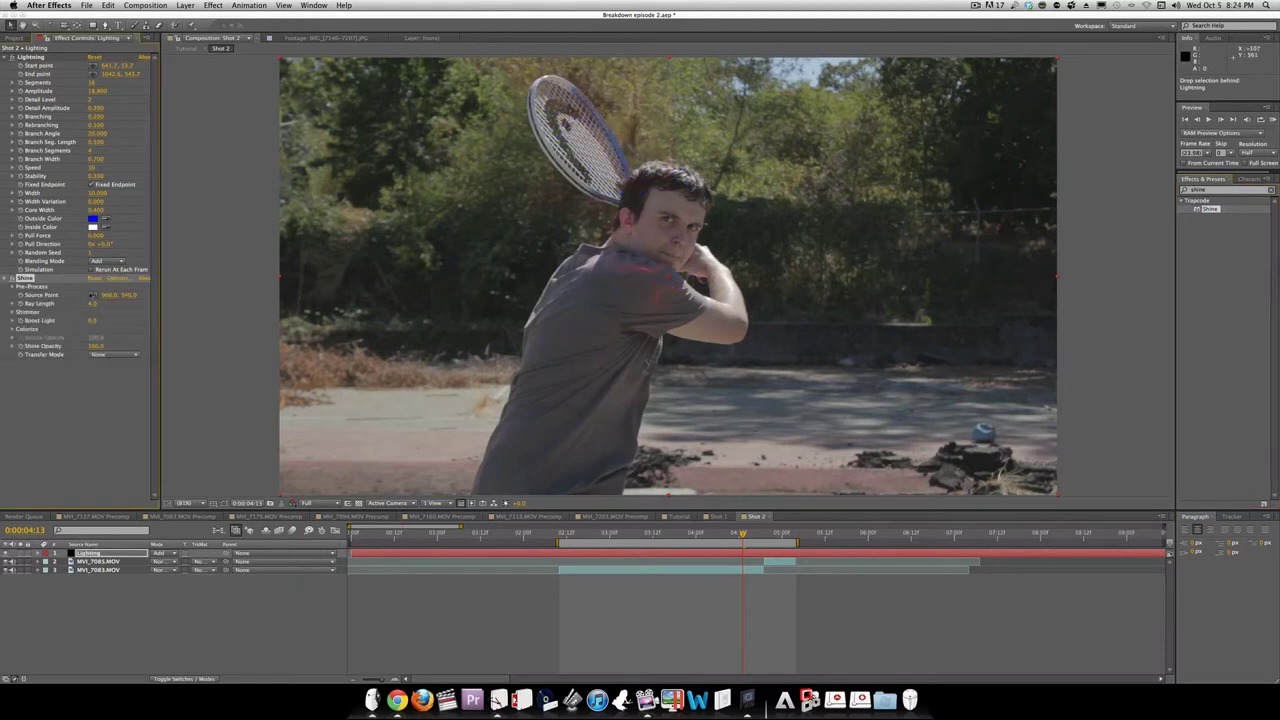
# Place Shine's source point at the base of the racket head, about 877, 368, and set its transfer mode to Add
pyautogui.click(92, 295)
pyautogui.click(645, 210)
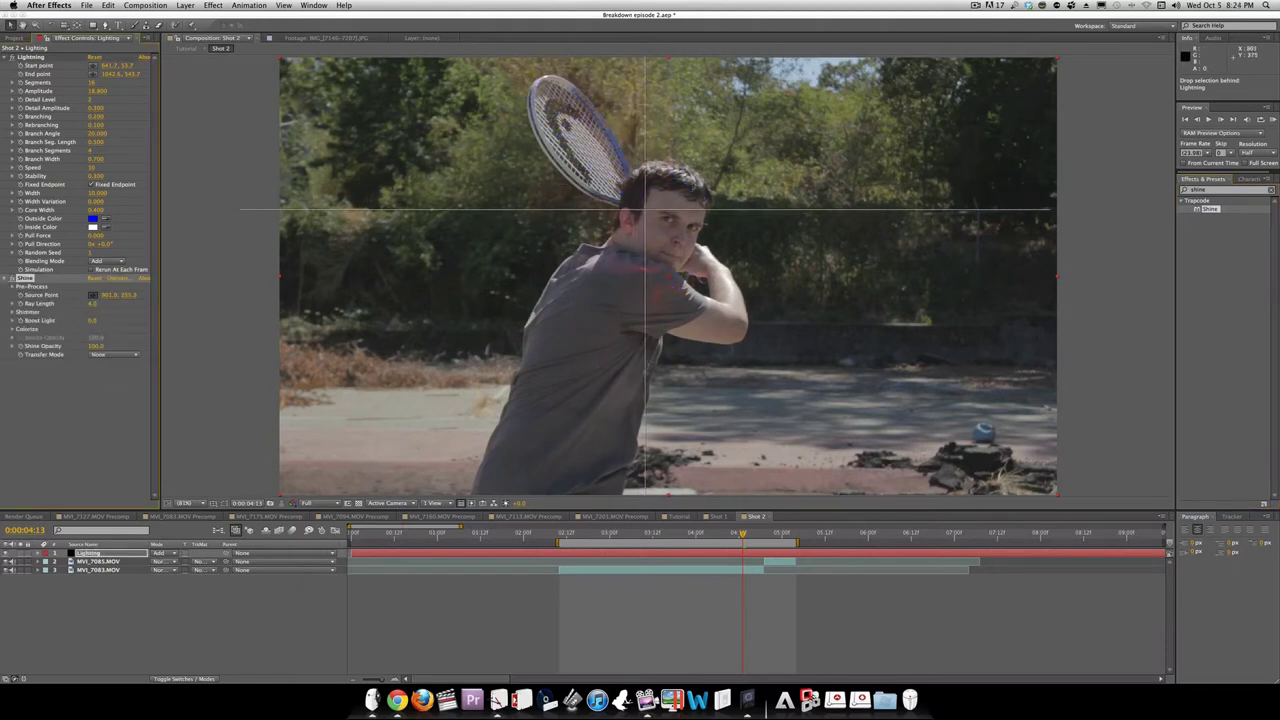
pyautogui.click(635, 206)
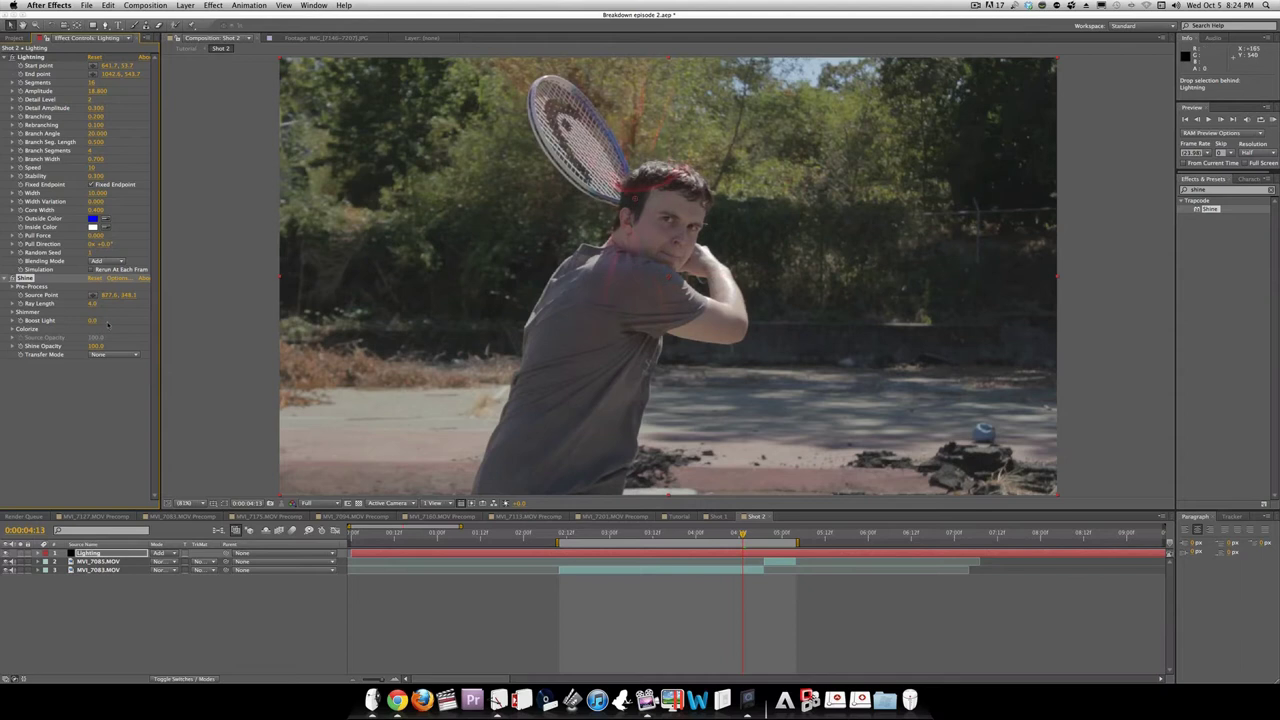
pyautogui.click(112, 354)
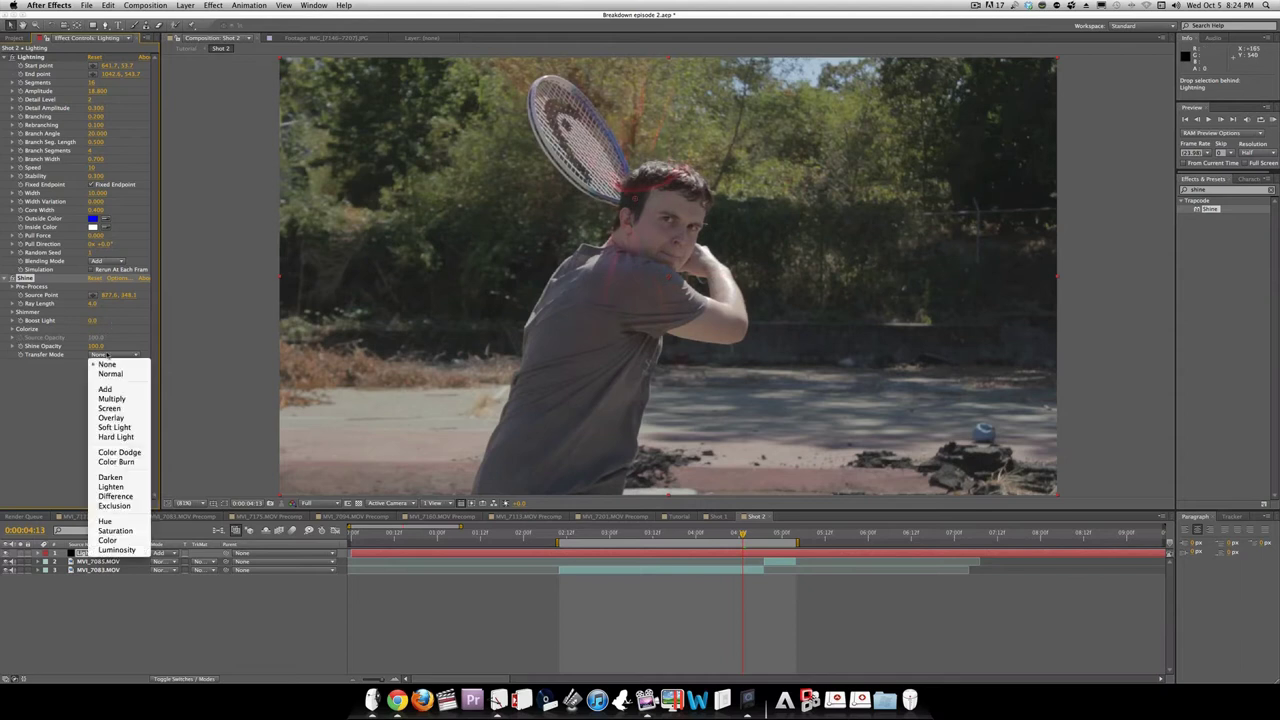
pyautogui.click(110, 389)
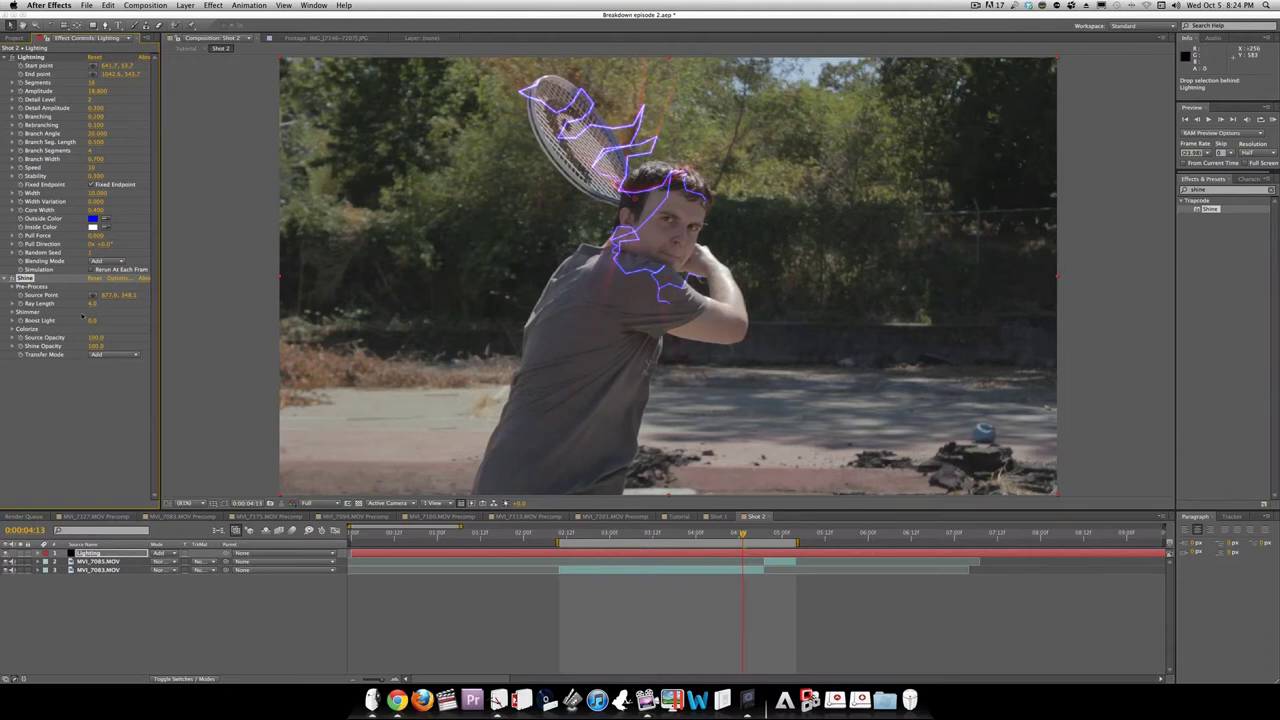
# Set Shine's Colorize option to None so the rays keep the lightning's own blue color
pyautogui.click(12, 329)
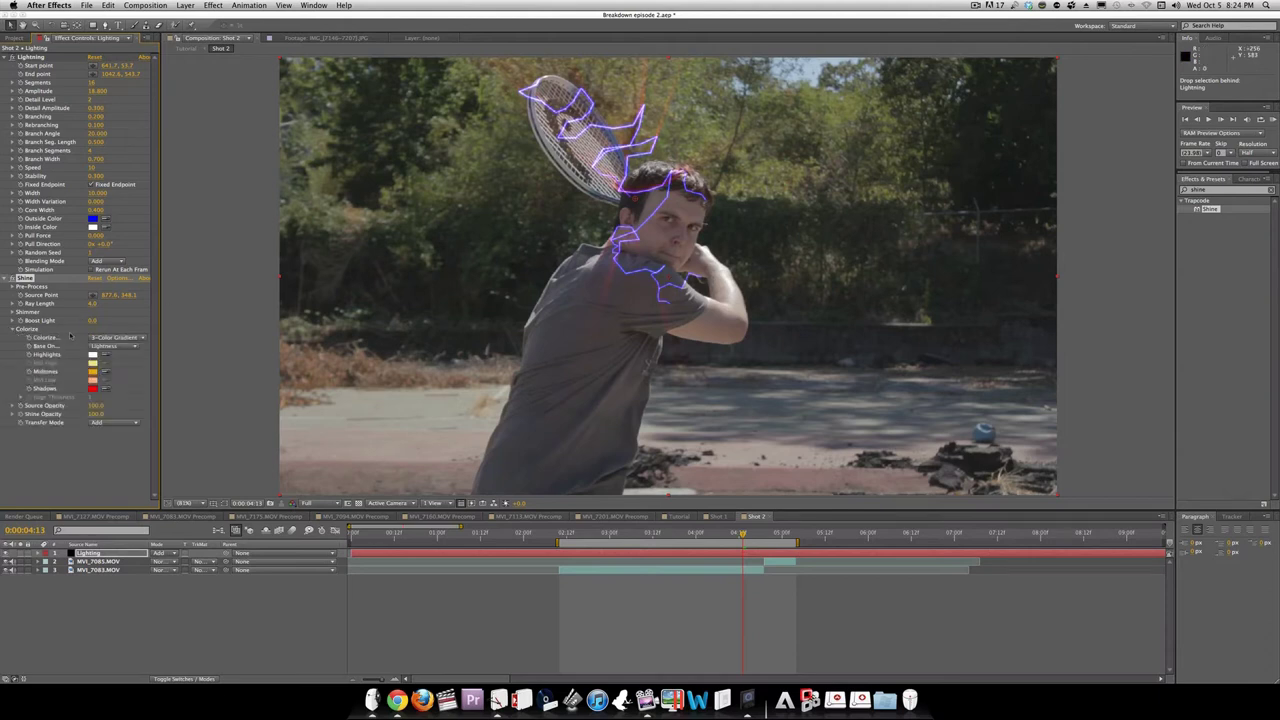
pyautogui.click(121, 339)
pyautogui.click(119, 348)
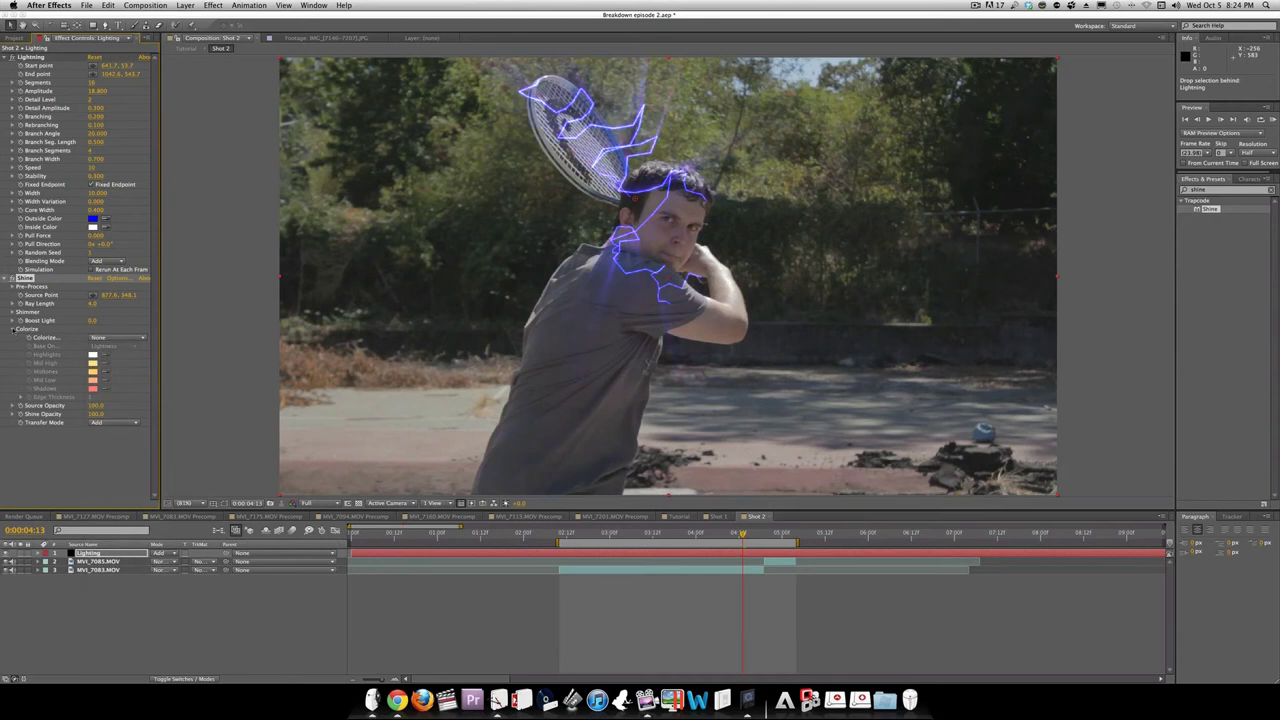
pyautogui.click(12, 329)
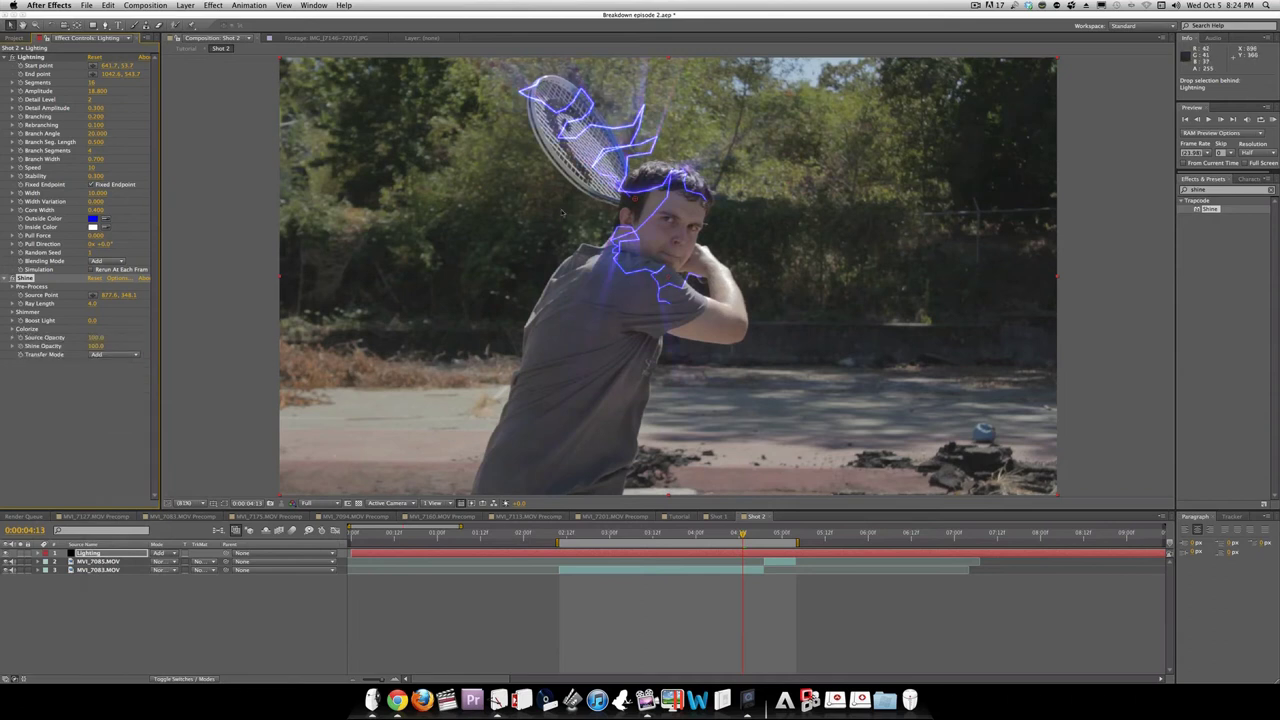
# Move Shine's source point down to the player's hands and shorten its ray length
pyautogui.moveTo(634, 212); pyautogui.dragTo(688, 174)
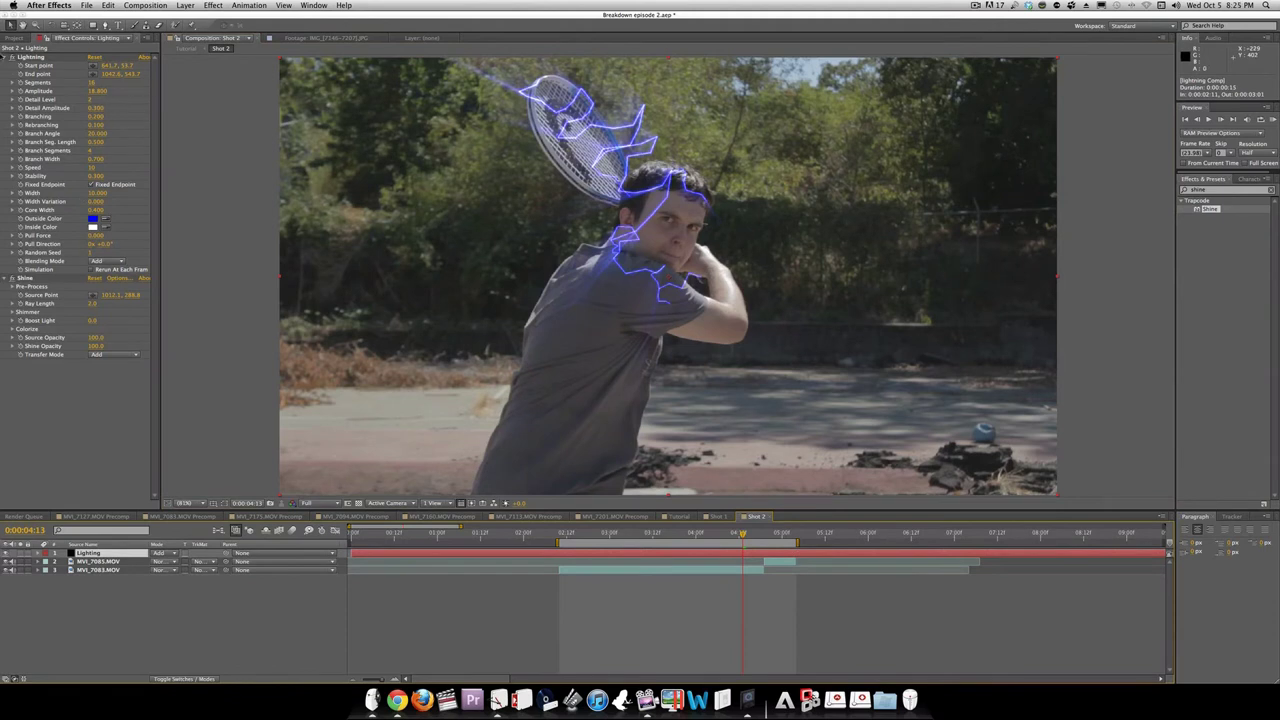
pyautogui.click(7, 57)
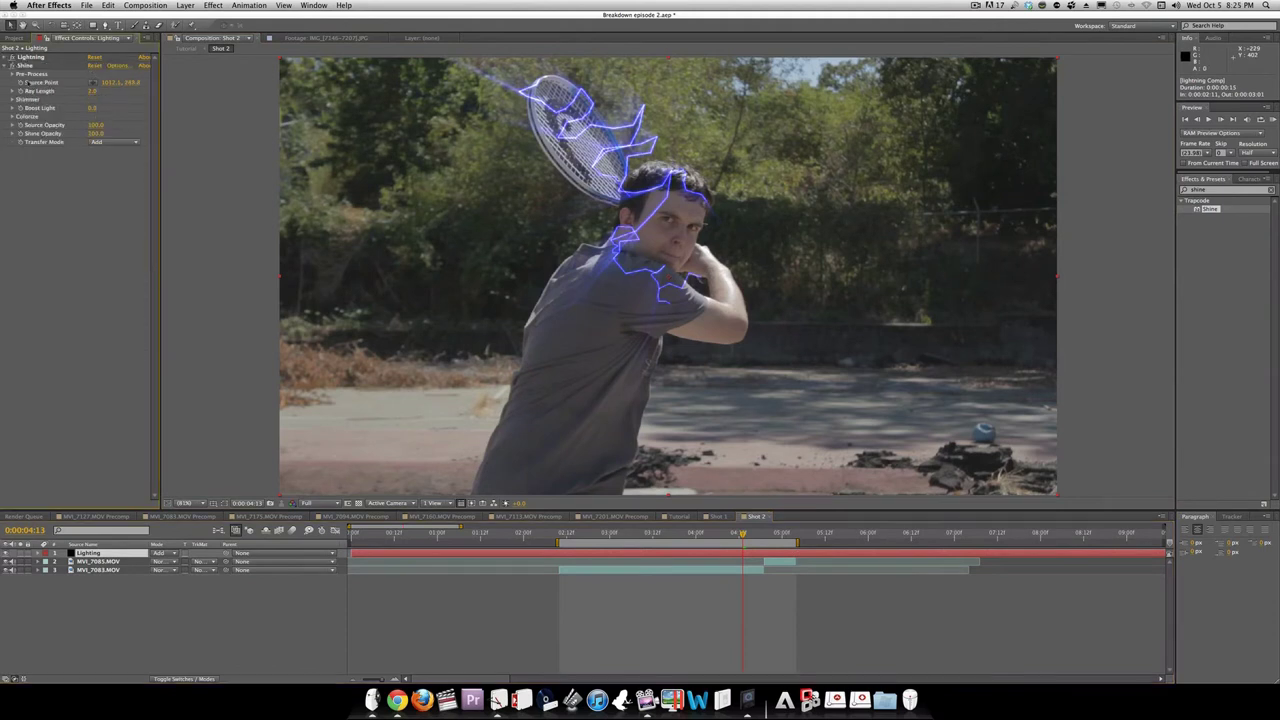
pyautogui.click(93, 91)
pyautogui.press('Return')
# Apply a Gaussian Blur to the Lighting layer with a blurriness of 4.0
pyautogui.click(213, 5)
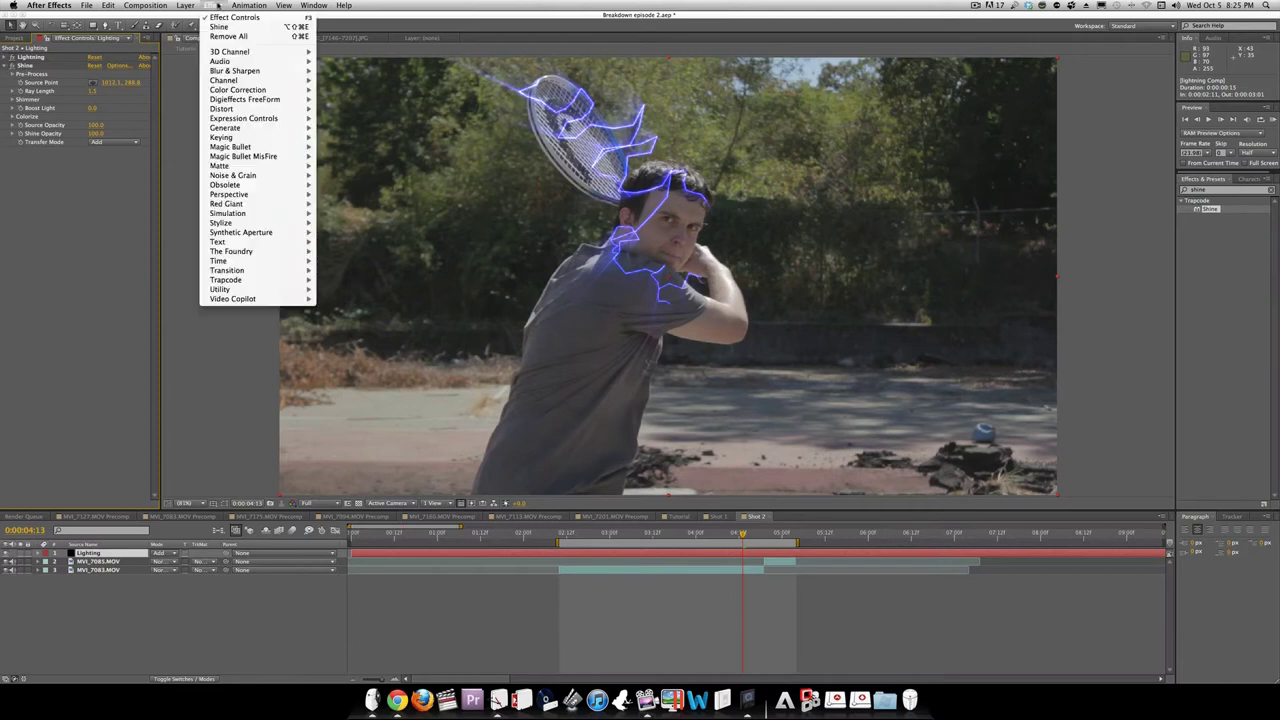
pyautogui.moveTo(234, 71)
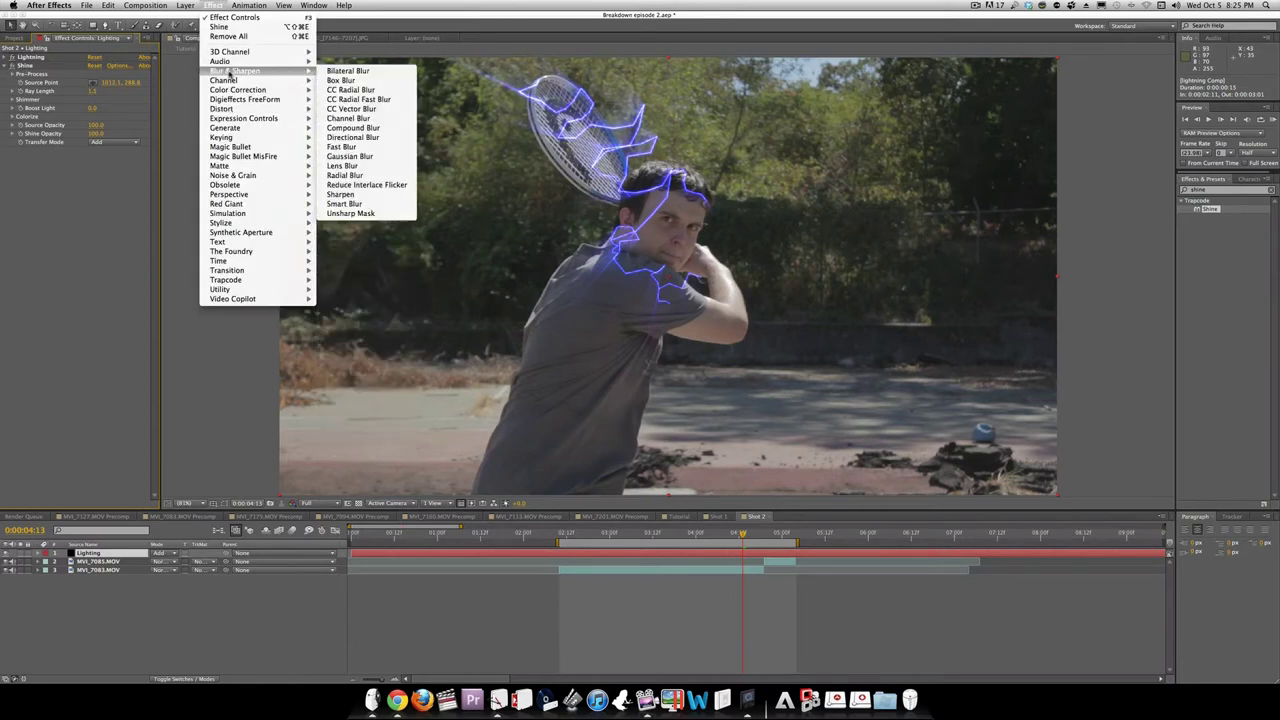
pyautogui.click(360, 159)
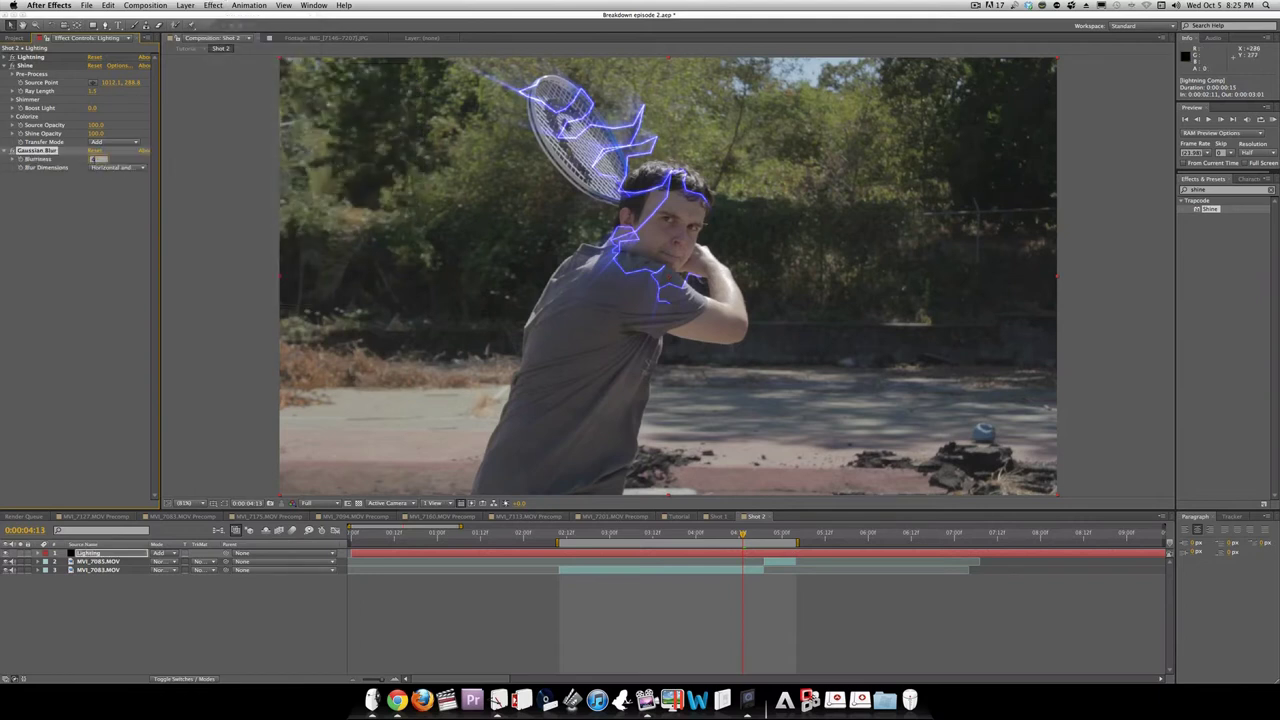
pyautogui.click(94, 206)
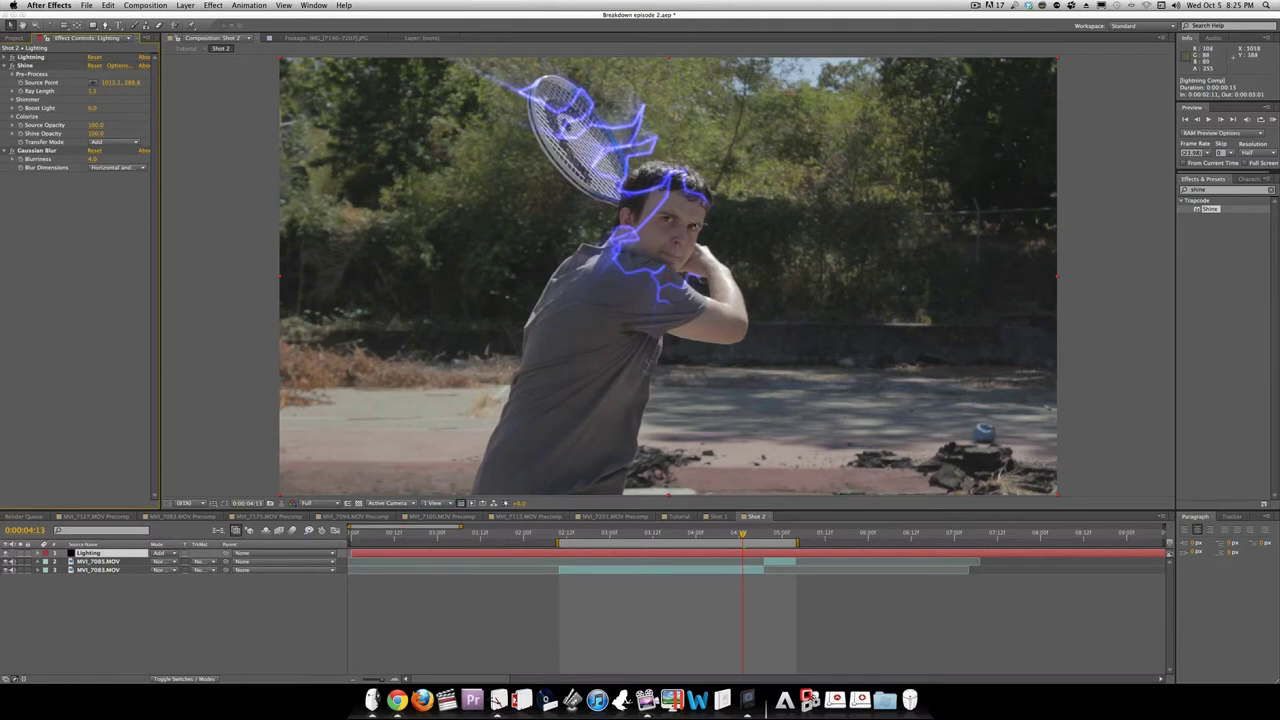
# Lower the Lighting layer's opacity to make the bolt partly transparent
pyautogui.press('t')
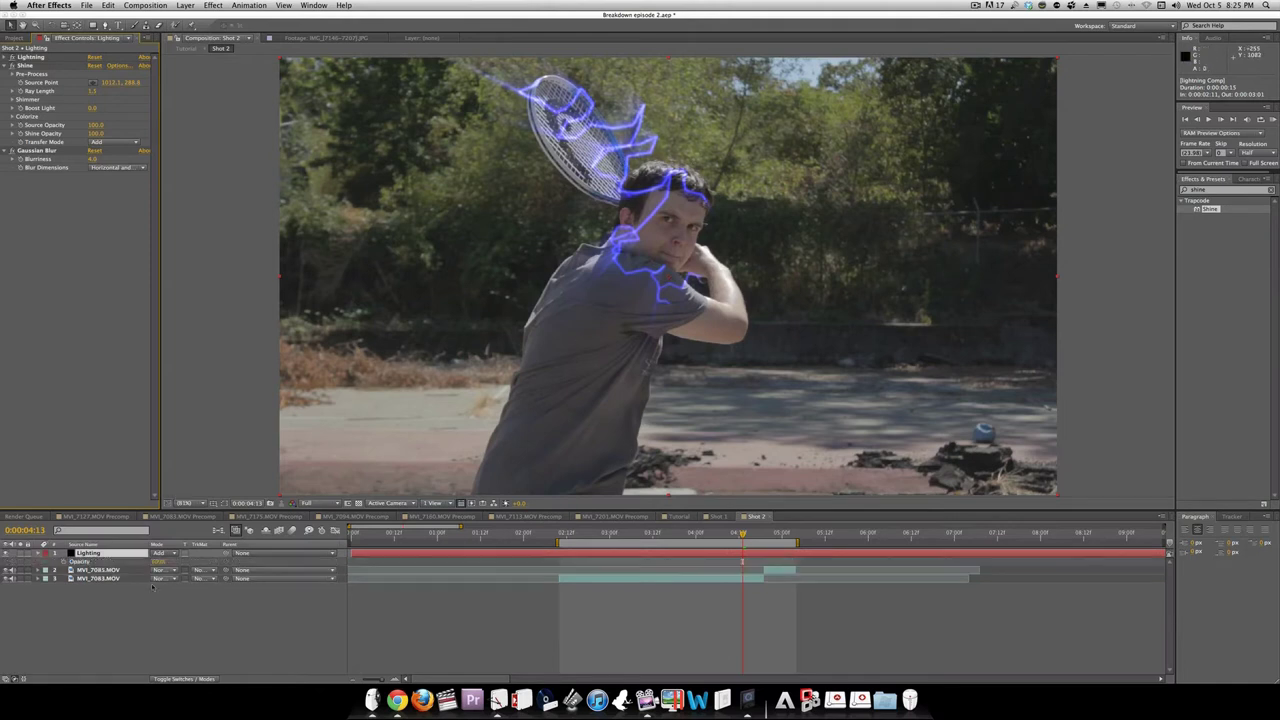
pyautogui.click(150, 600)
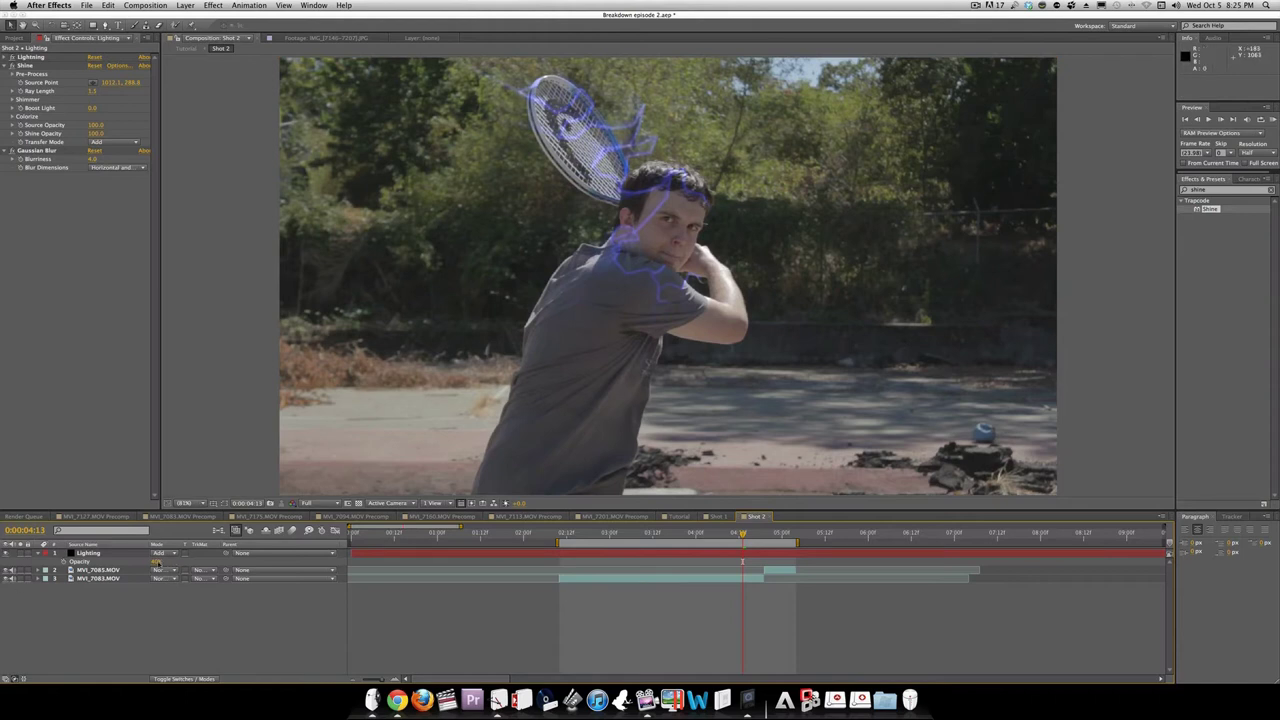
pyautogui.click(156, 563)
pyautogui.click(112, 553)
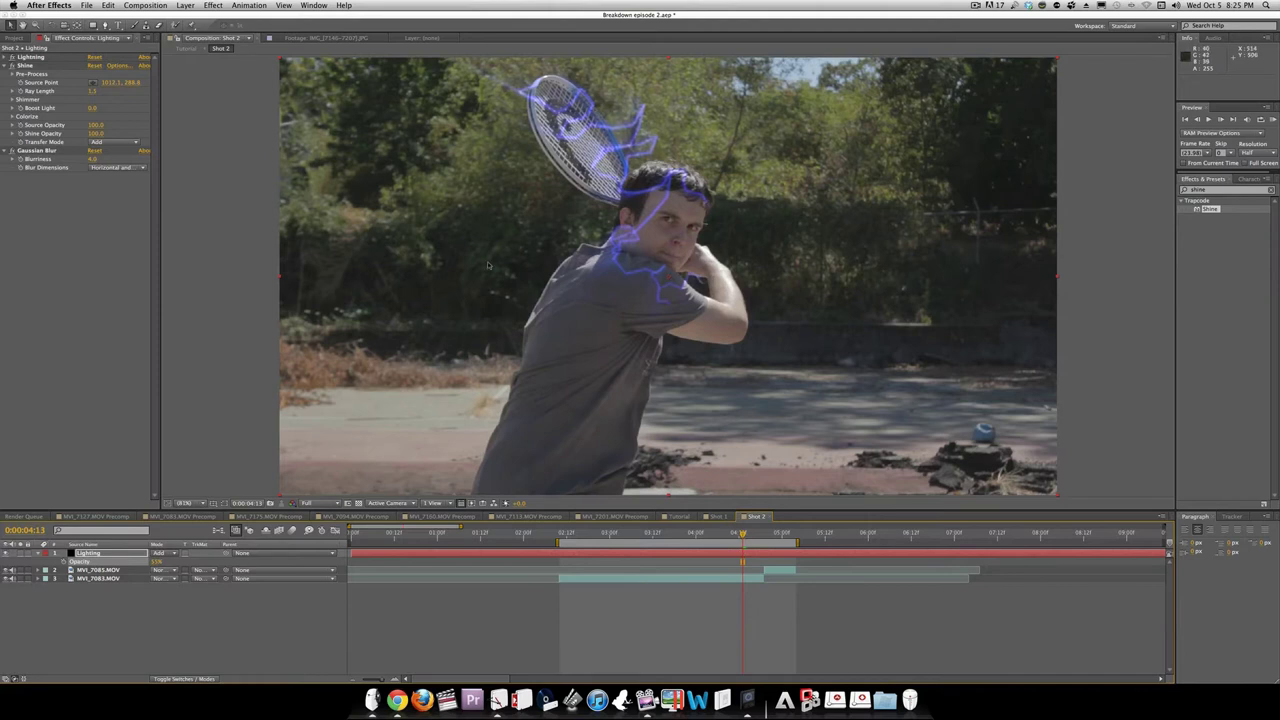
# Set keyframes for the Lightning effect's start point and end point at 0:00:04:13 and reveal them in the timeline
pyautogui.click(4, 65)
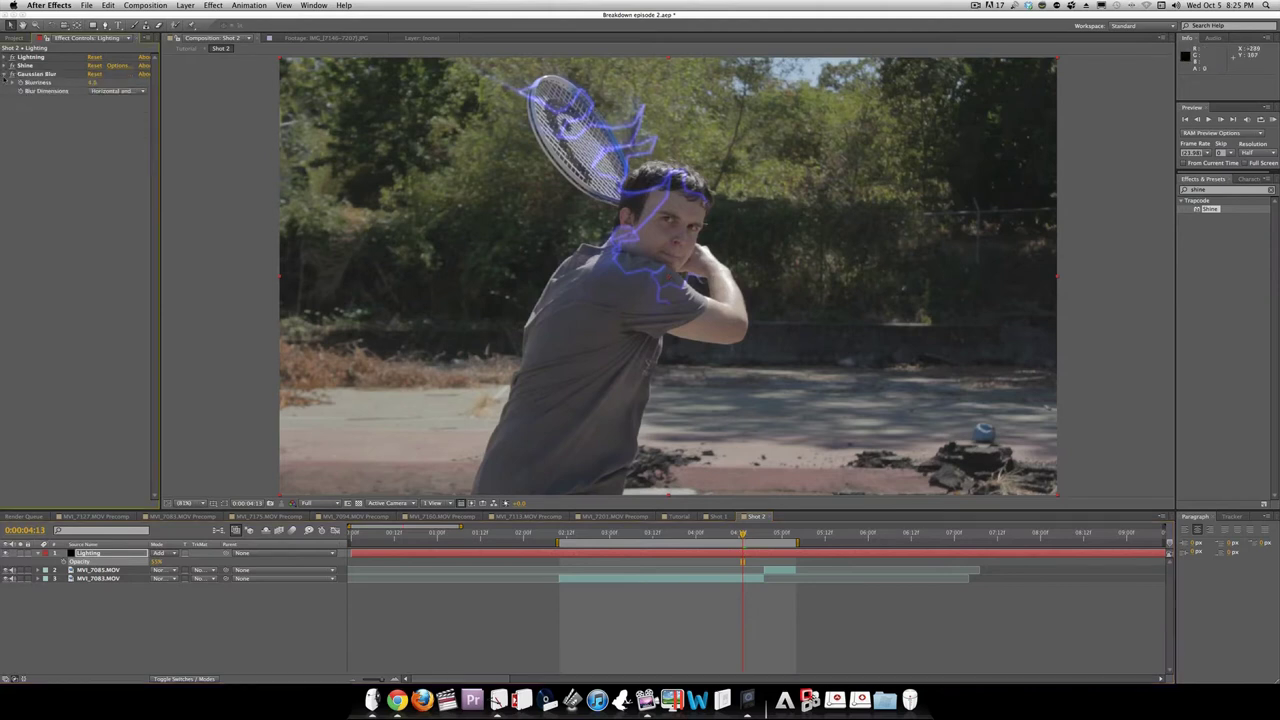
pyautogui.click(6, 57)
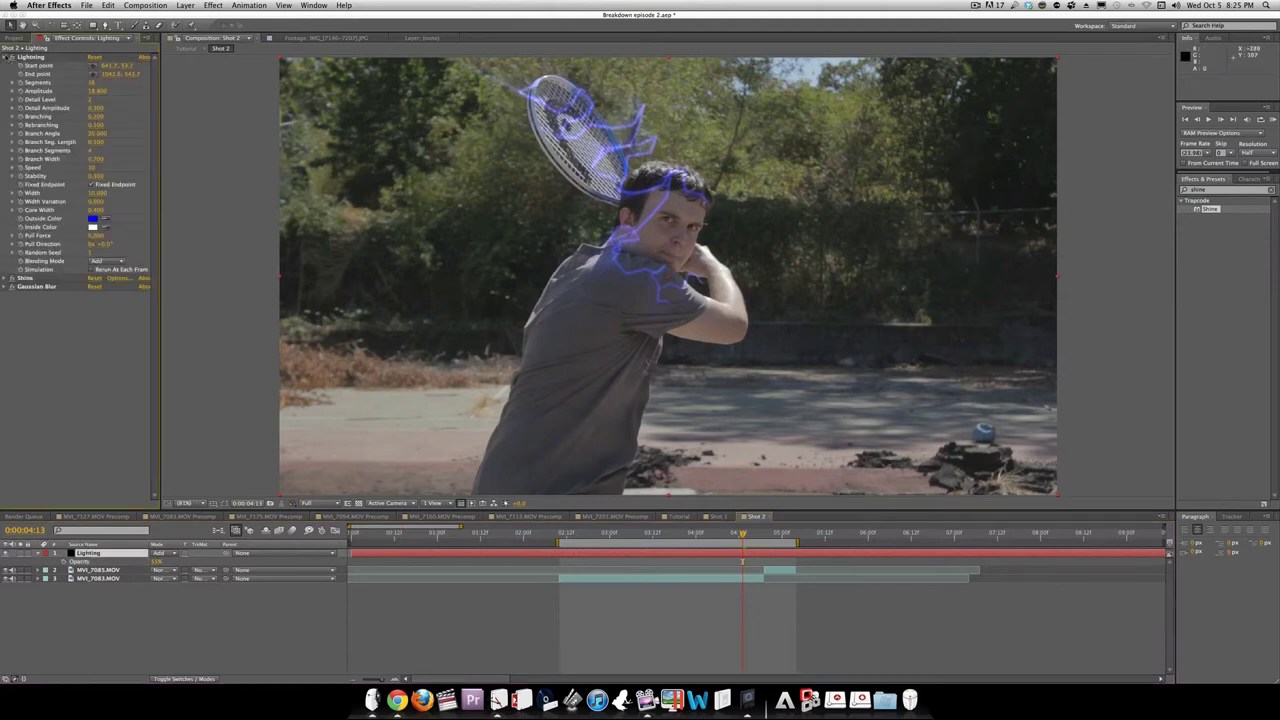
pyautogui.click(20, 65)
pyautogui.click(20, 74)
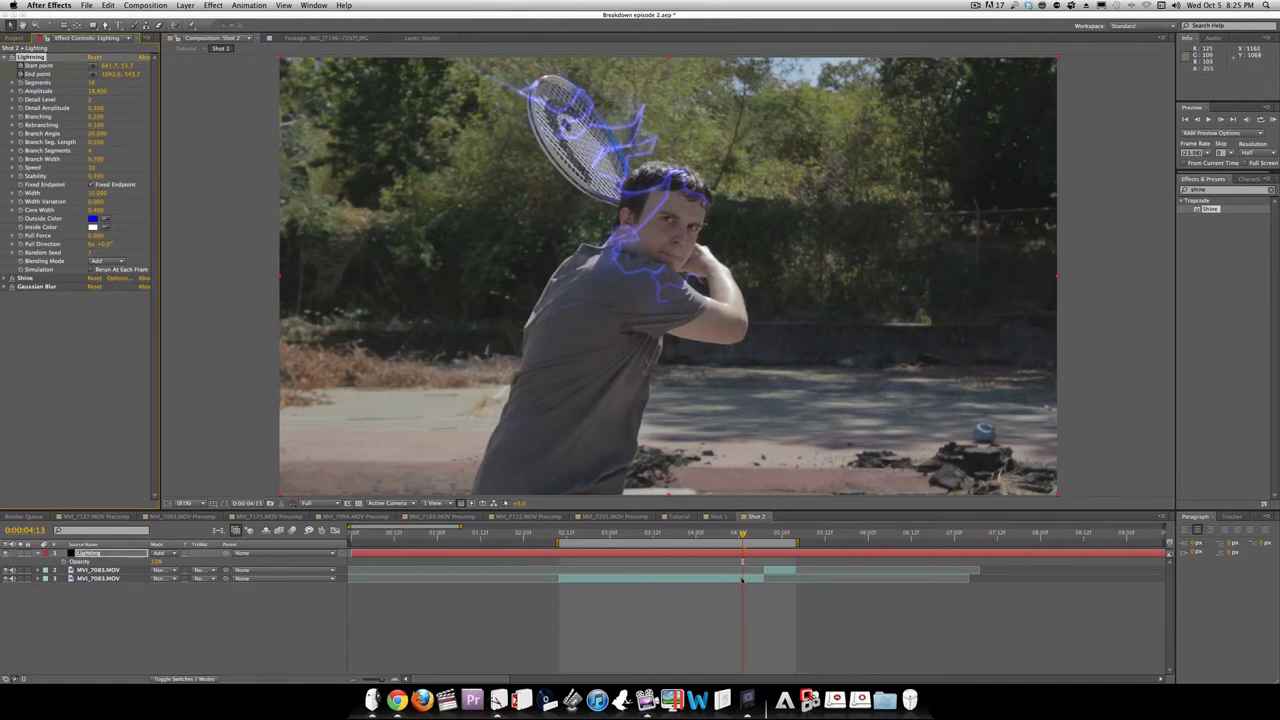
pyautogui.click(668, 276)
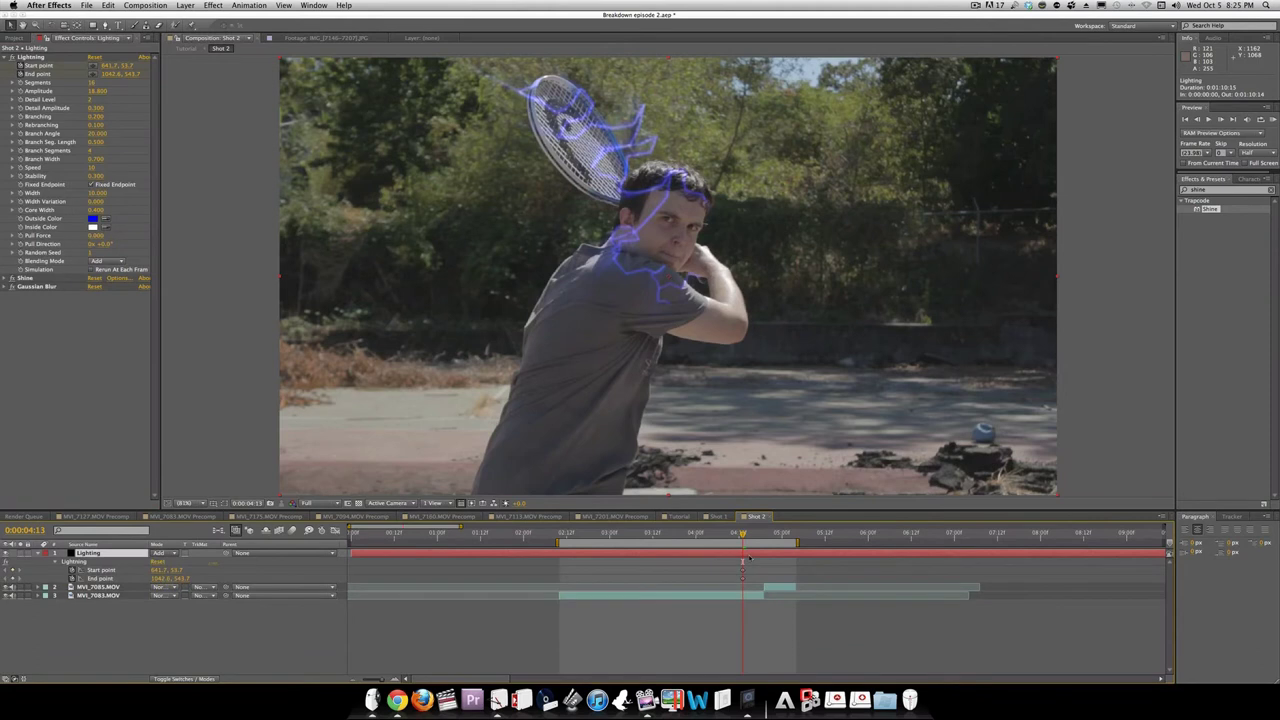
# On frame 0:00:04:14, move the lightning's start point to the racket tip and its end point to the hands
pyautogui.press('pagedown')
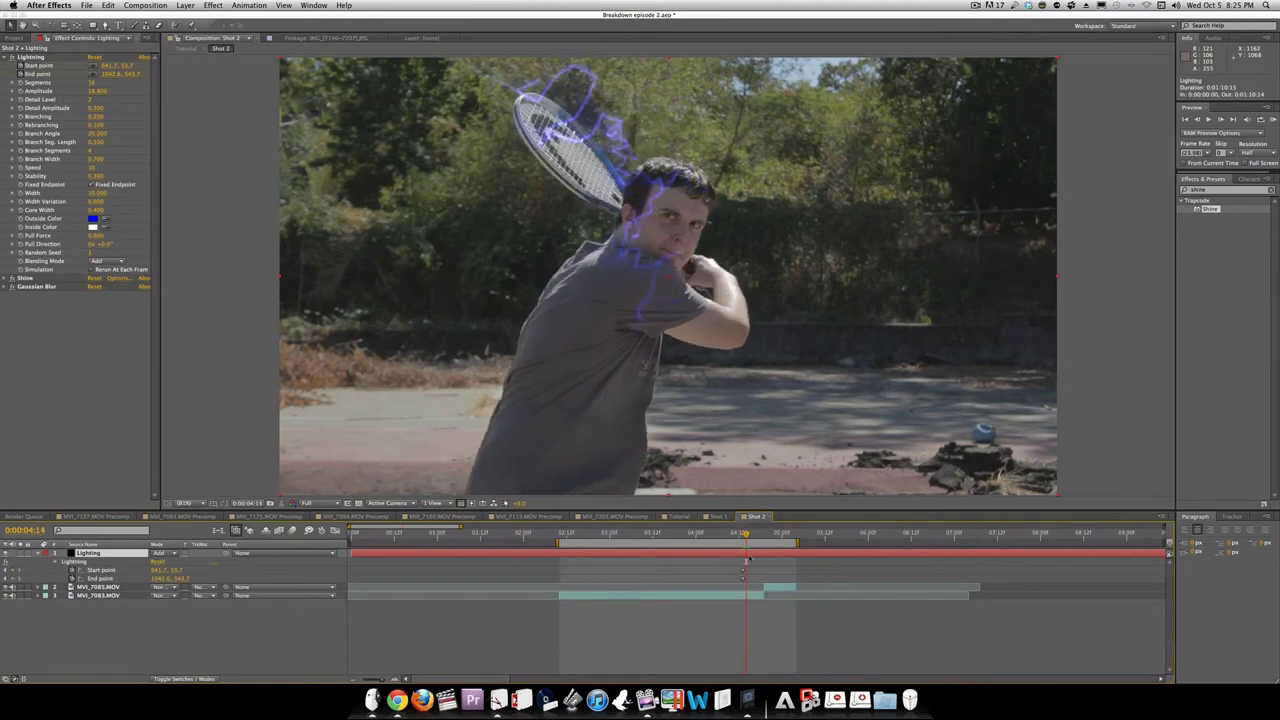
pyautogui.click(93, 66)
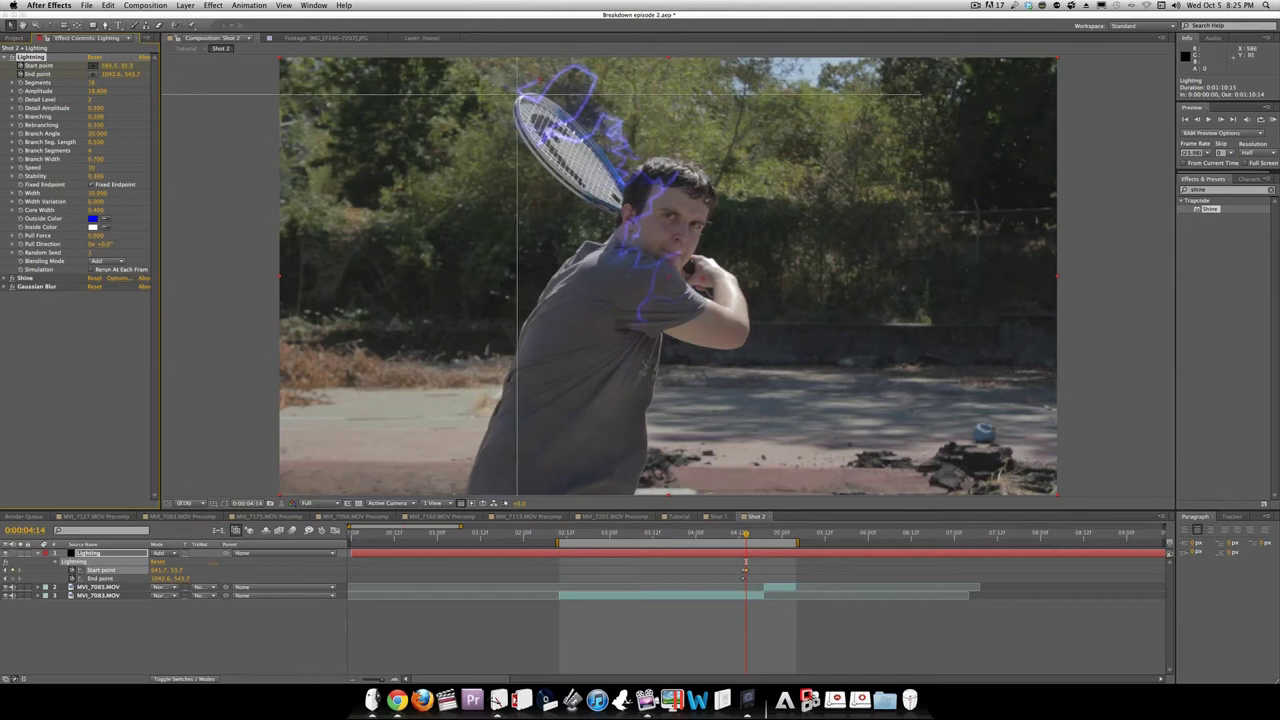
pyautogui.click(520, 95)
pyautogui.moveTo(702, 277); pyautogui.dragTo(713, 303)
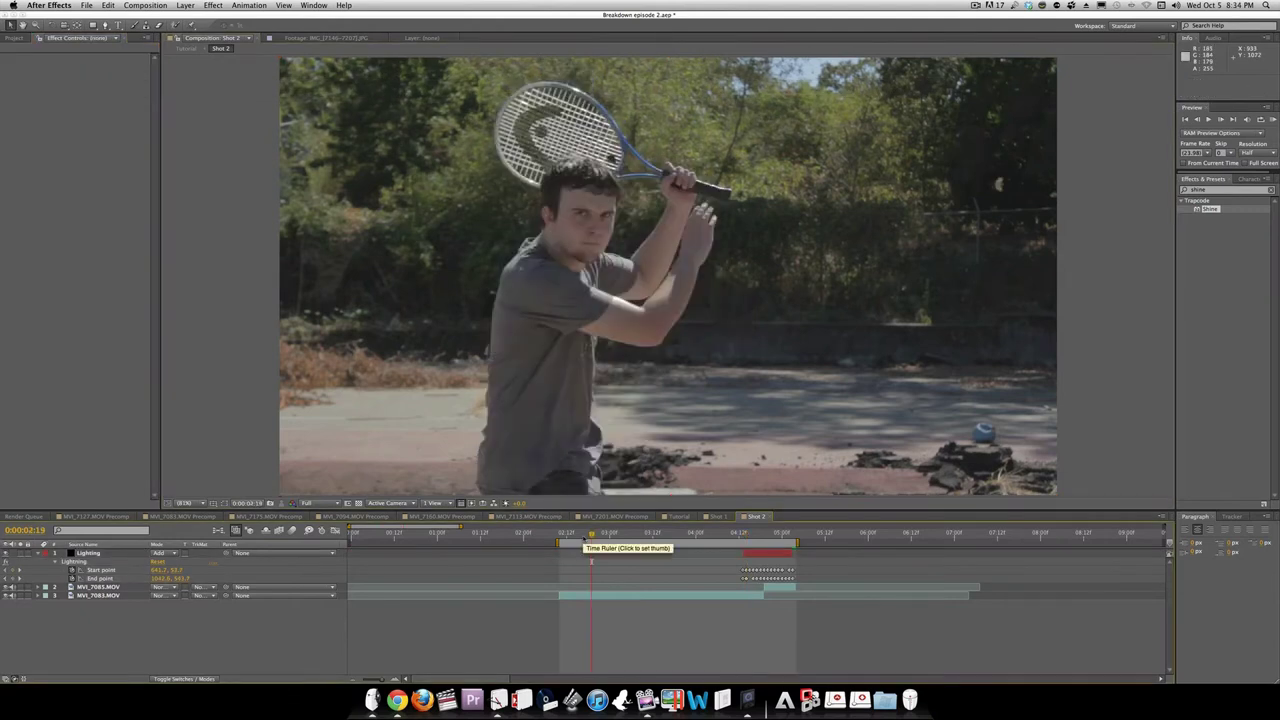
# Play back the shot to check how the keyframed lightning follows the racket through the swing
pyautogui.moveTo(771, 538); pyautogui.dragTo(785, 534)
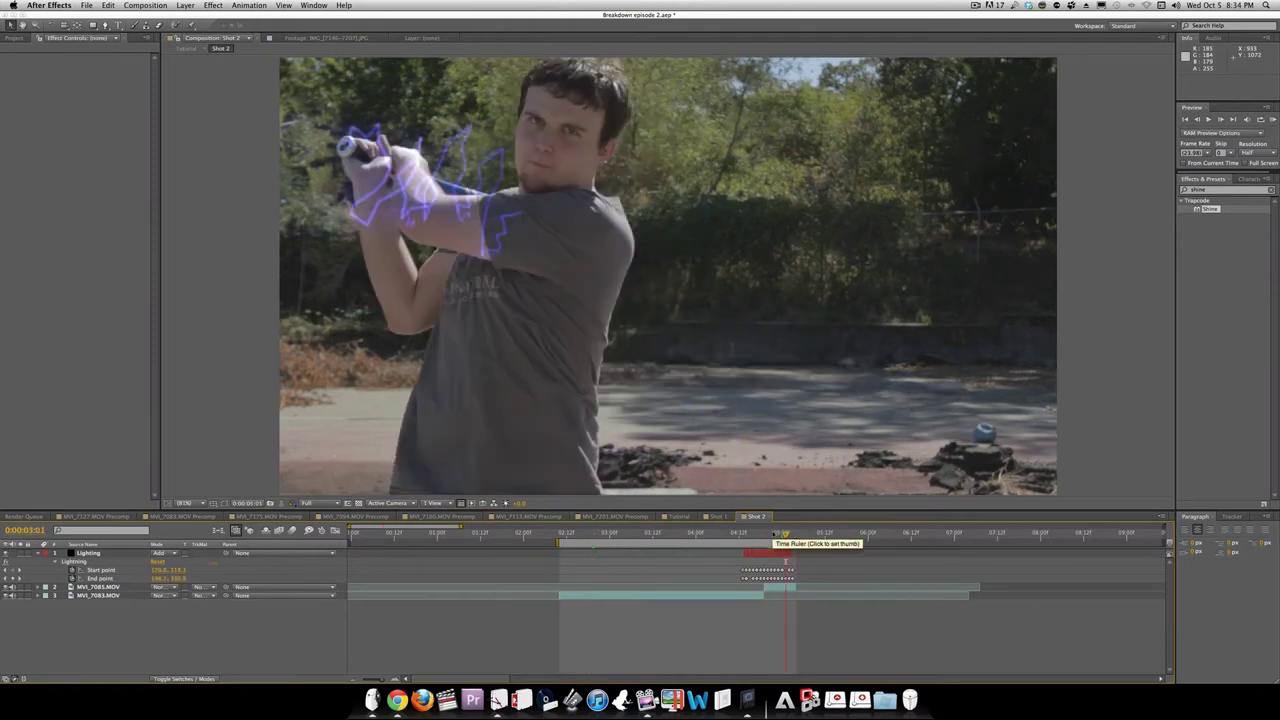
pyautogui.press('space')
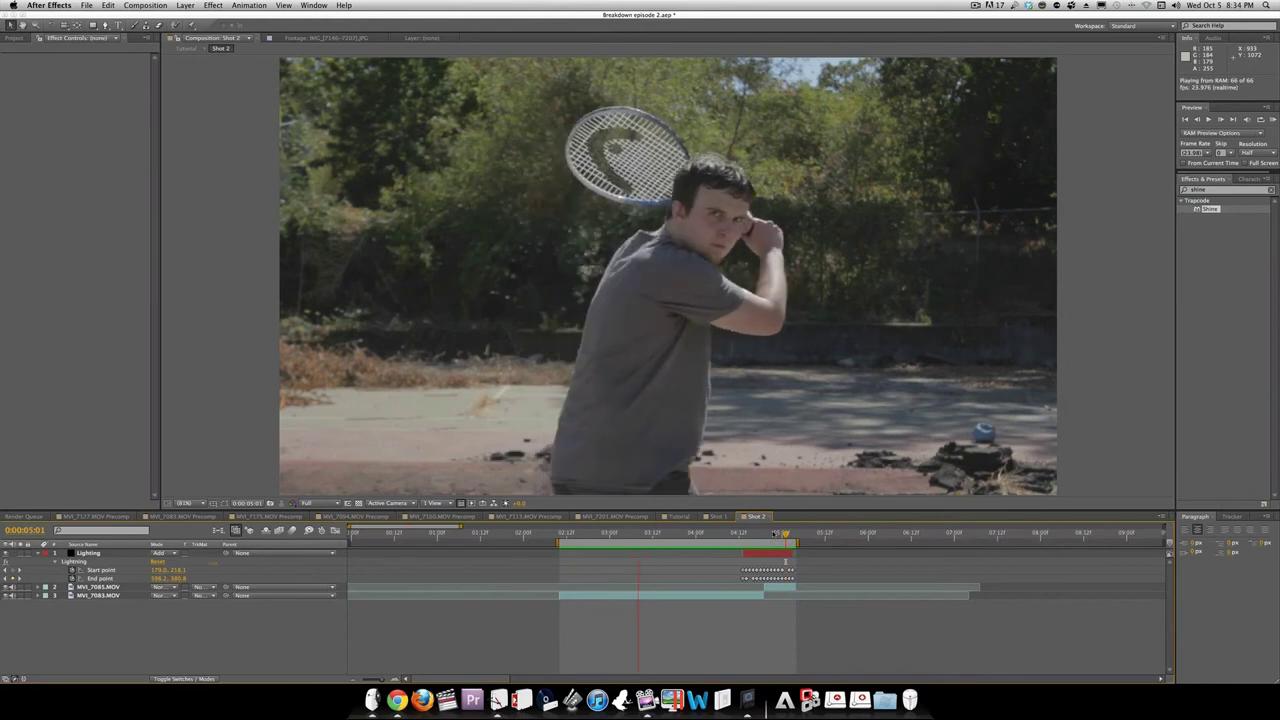
pyautogui.click(753, 534)
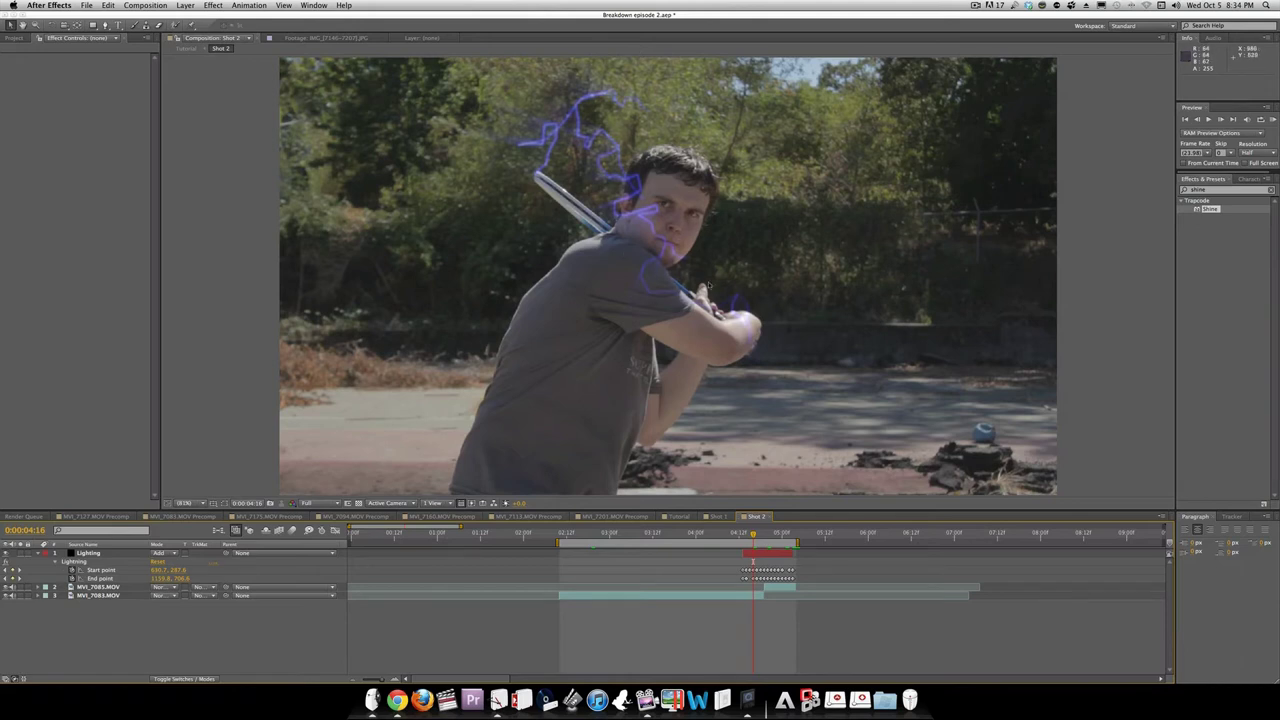
# Pre-compose the two MVI footage layers into a new composition named Footage, moving all attributes into it
pyautogui.click(716, 596)
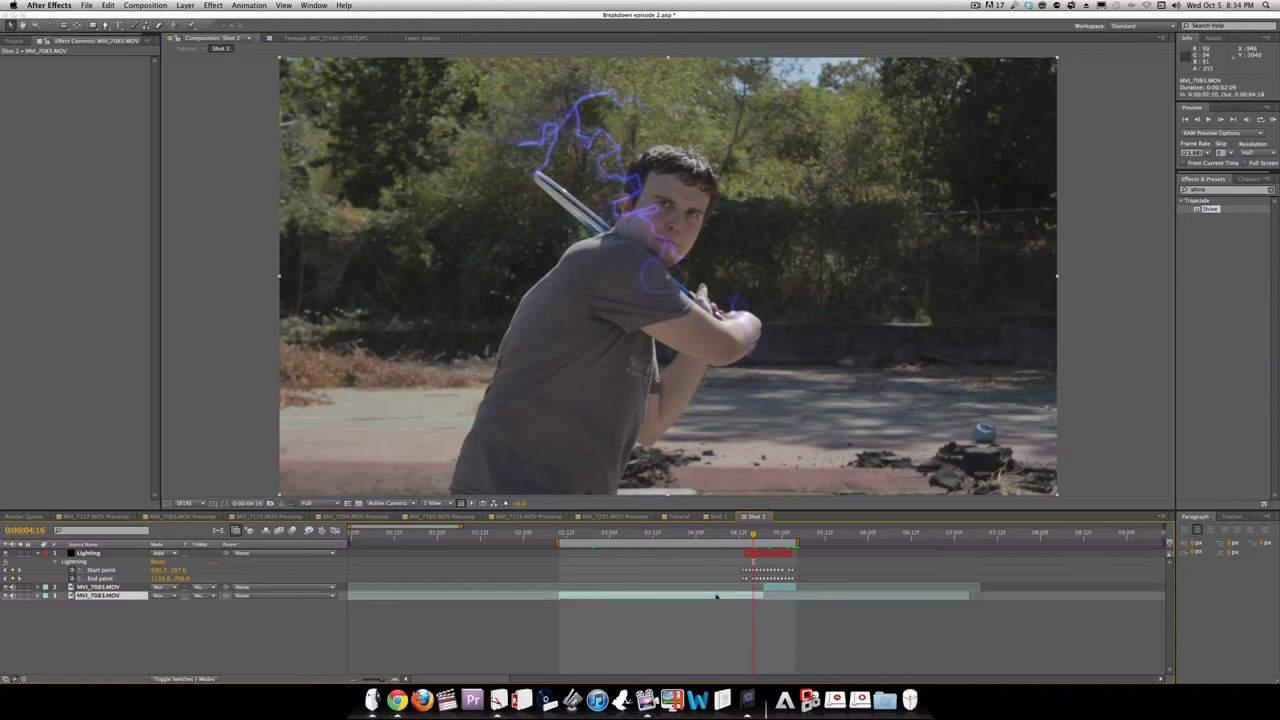
pyautogui.keyDown('shift'); pyautogui.click(118, 588); pyautogui.keyUp('shift')
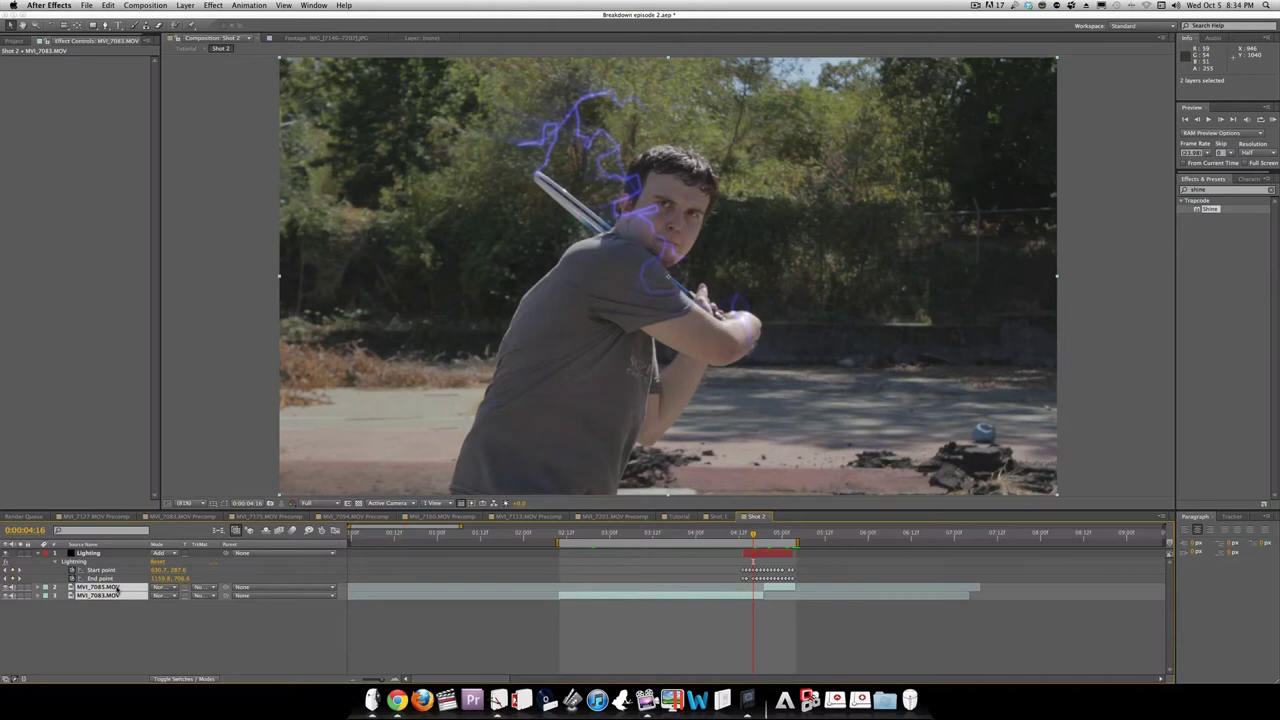
pyautogui.press('super+shift+c')
pyautogui.write('R')
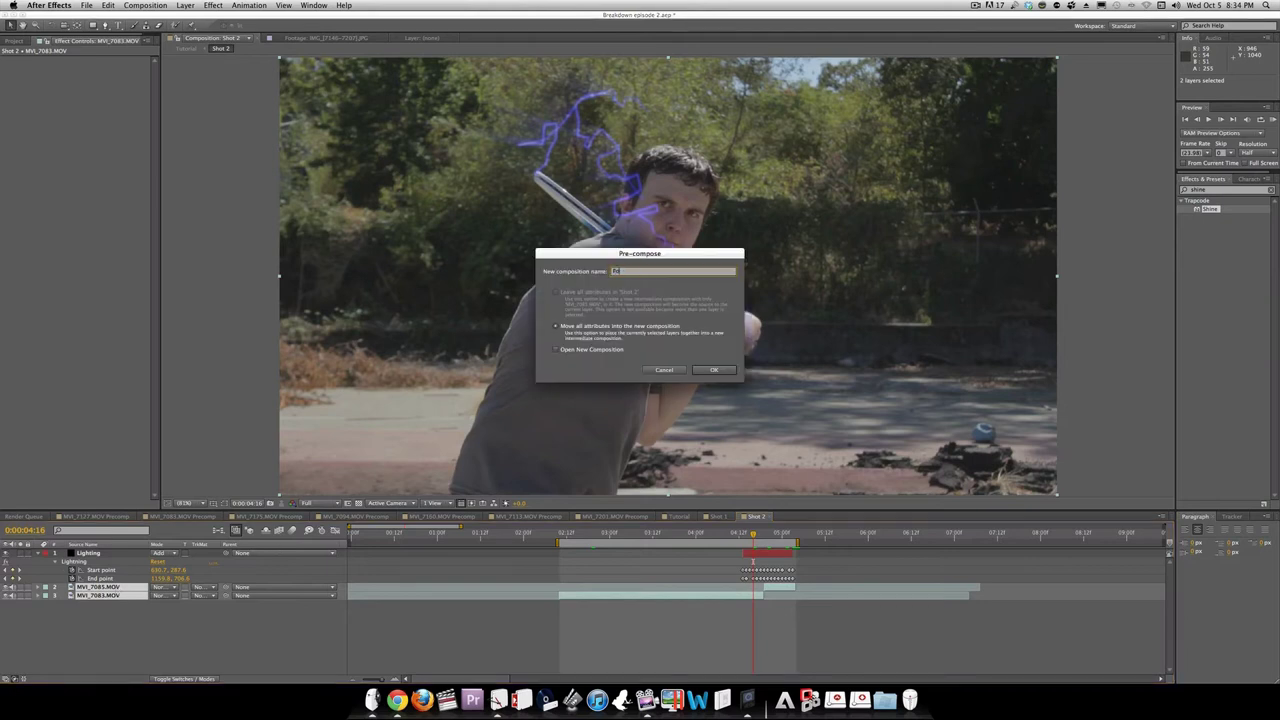
pyautogui.write('ootage')
pyautogui.press('Return')
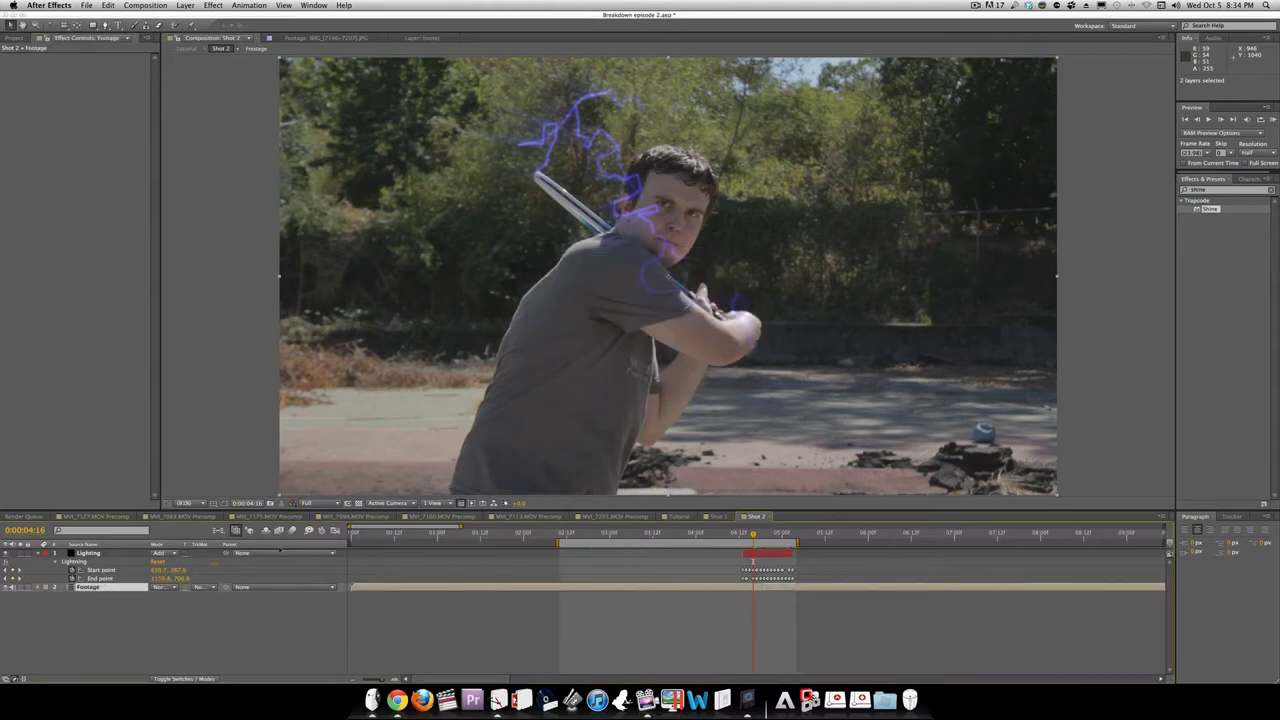
# Duplicate the Footage layer, place the copy above the Lighting layer and rename it Mask
pyautogui.press('super+d')
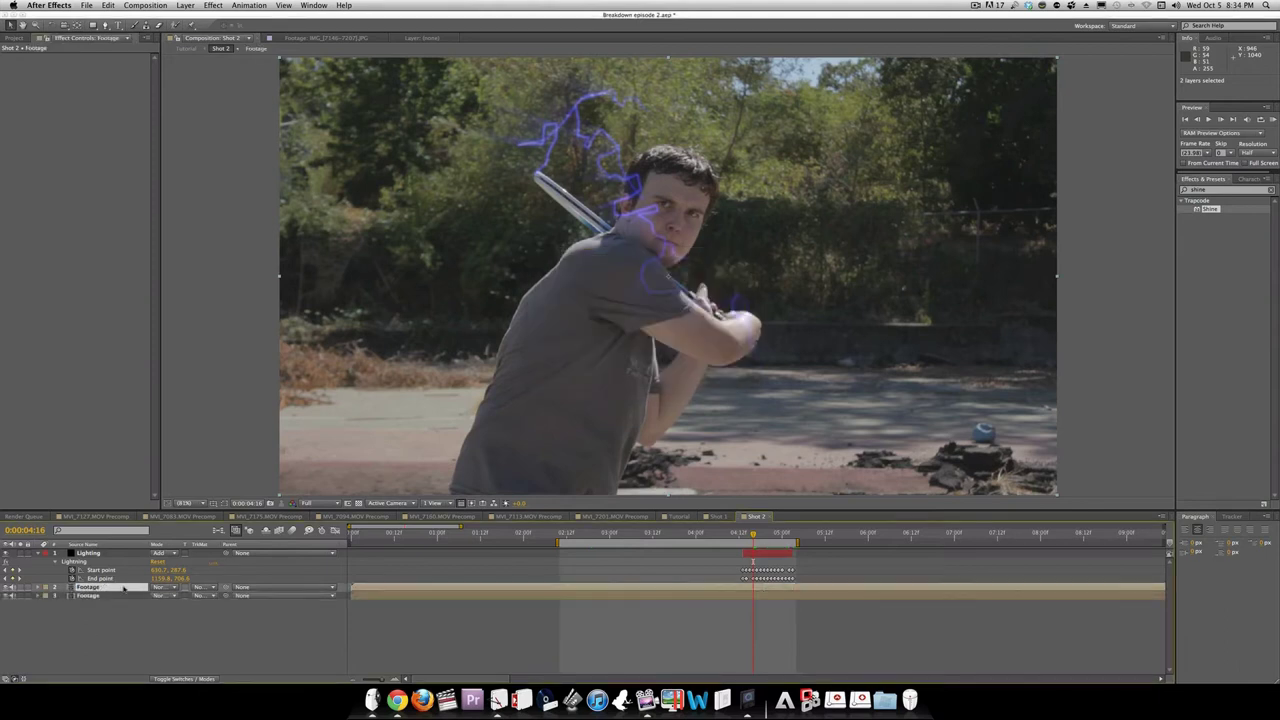
pyautogui.moveTo(124, 588); pyautogui.dragTo(125, 554)
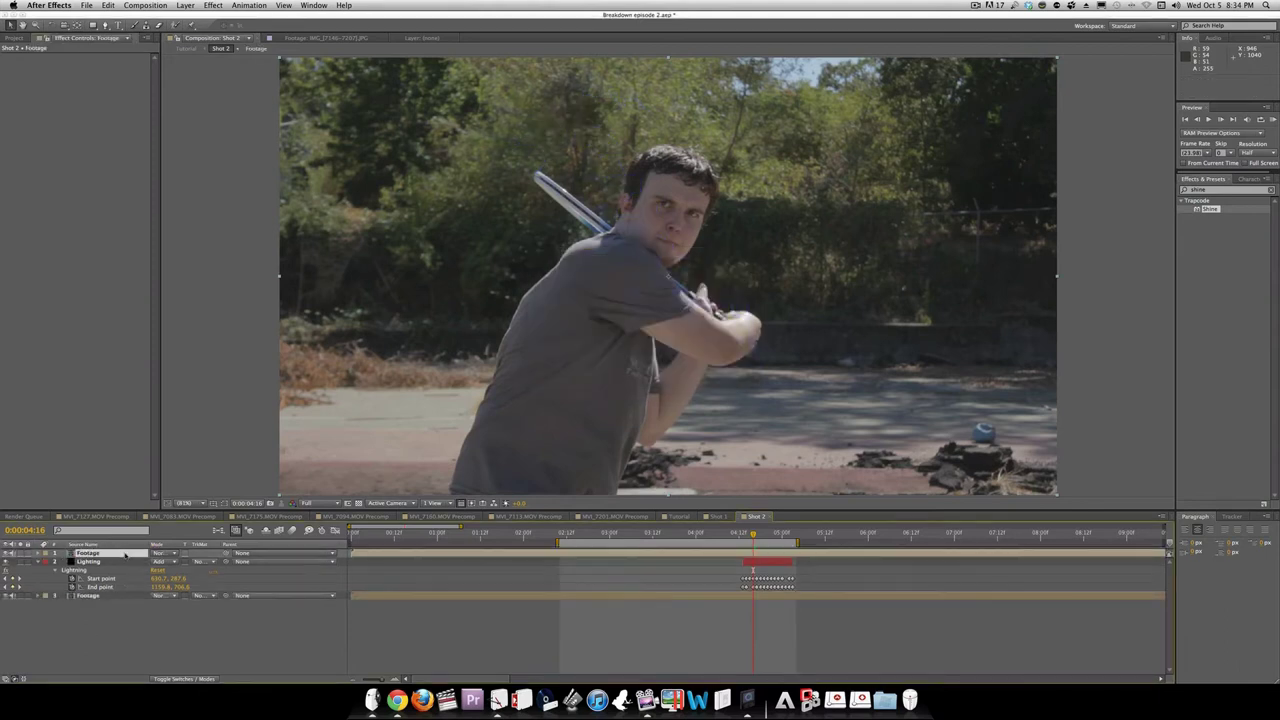
pyautogui.write('Mask')
pyautogui.press('Return')
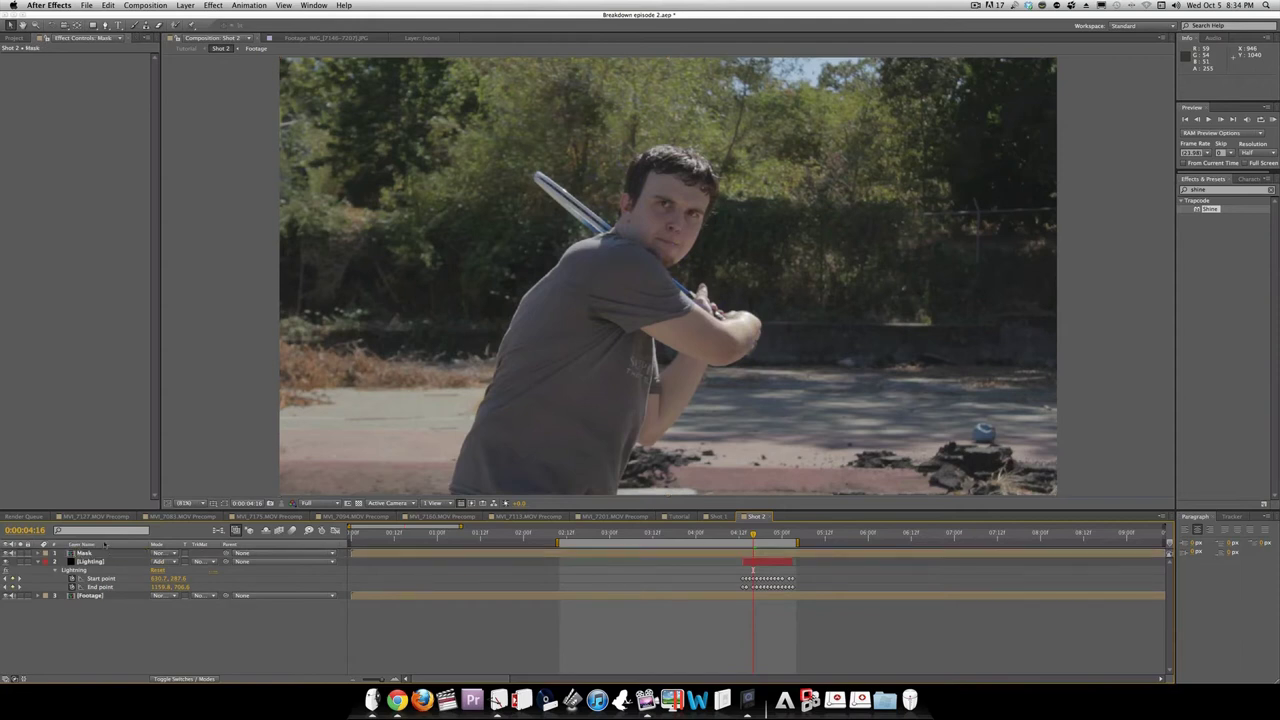
# At 0:00:04:13, draw a Pen tool mask around the player's head, shoulder and arm on the Mask layer
pyautogui.click(104, 556)
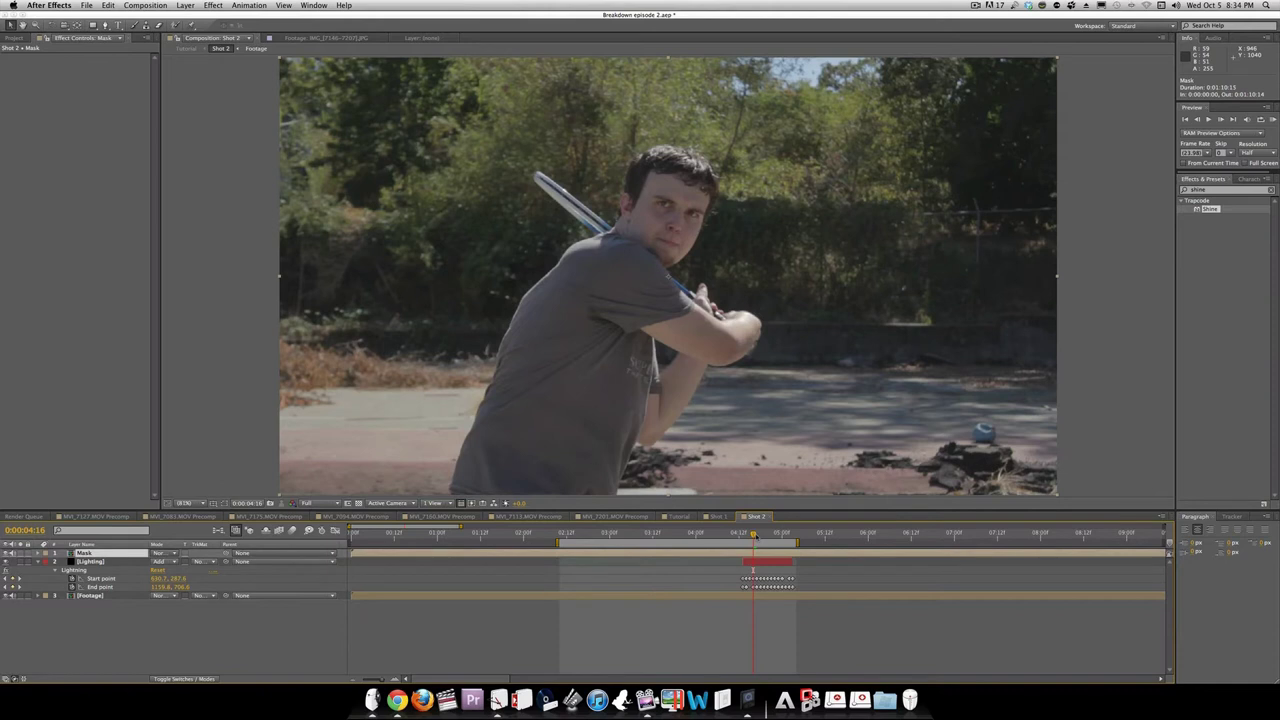
pyautogui.click(743, 533)
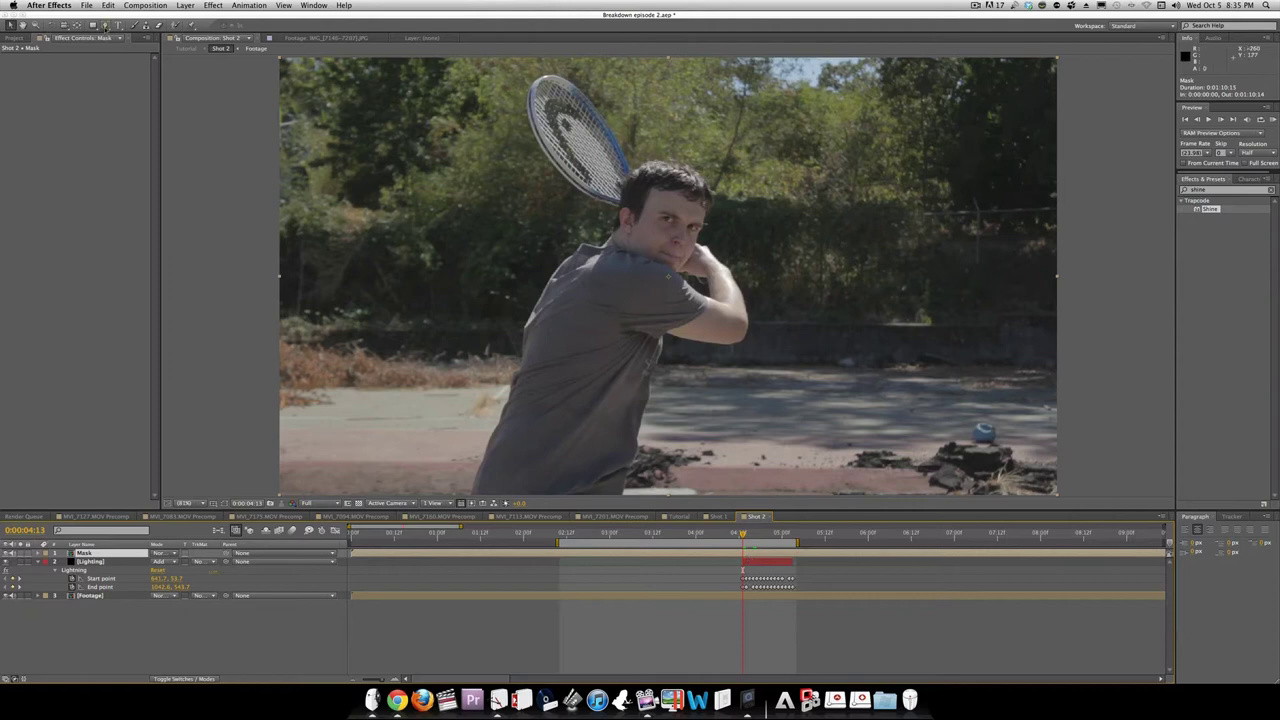
pyautogui.click(105, 25)
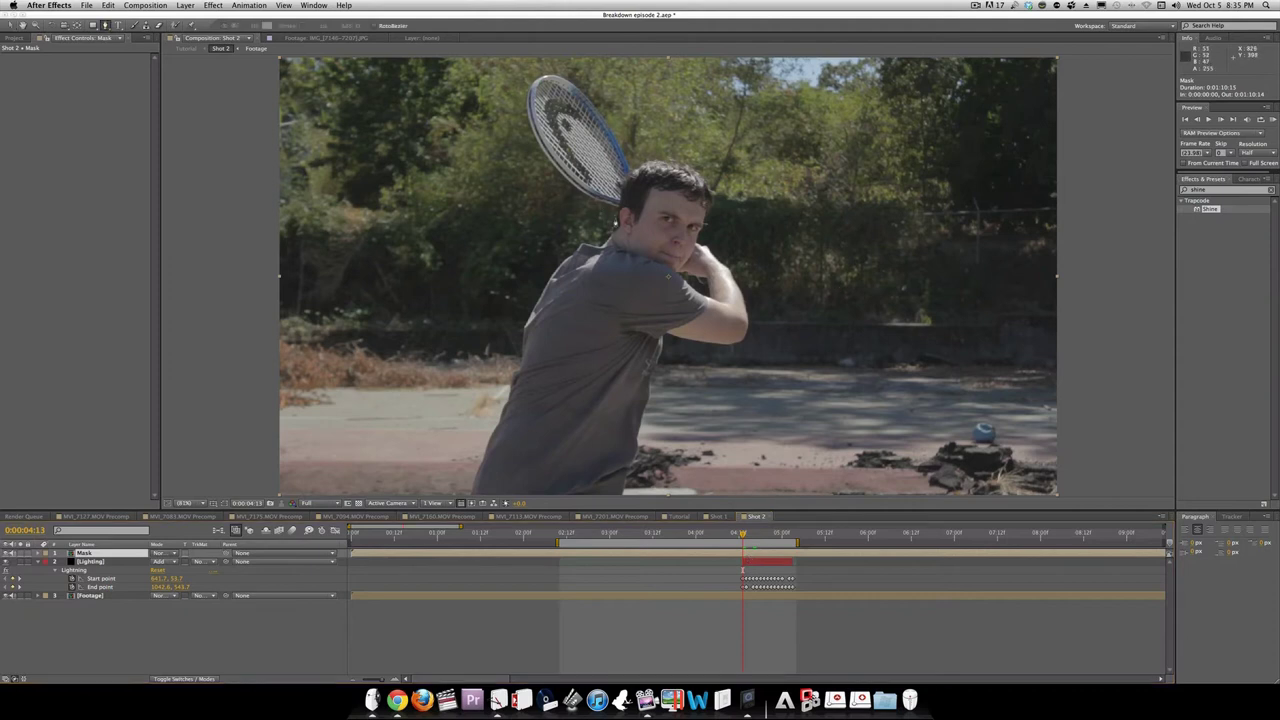
pyautogui.click(615, 218)
pyautogui.moveTo(630, 174); pyautogui.dragTo(719, 210)
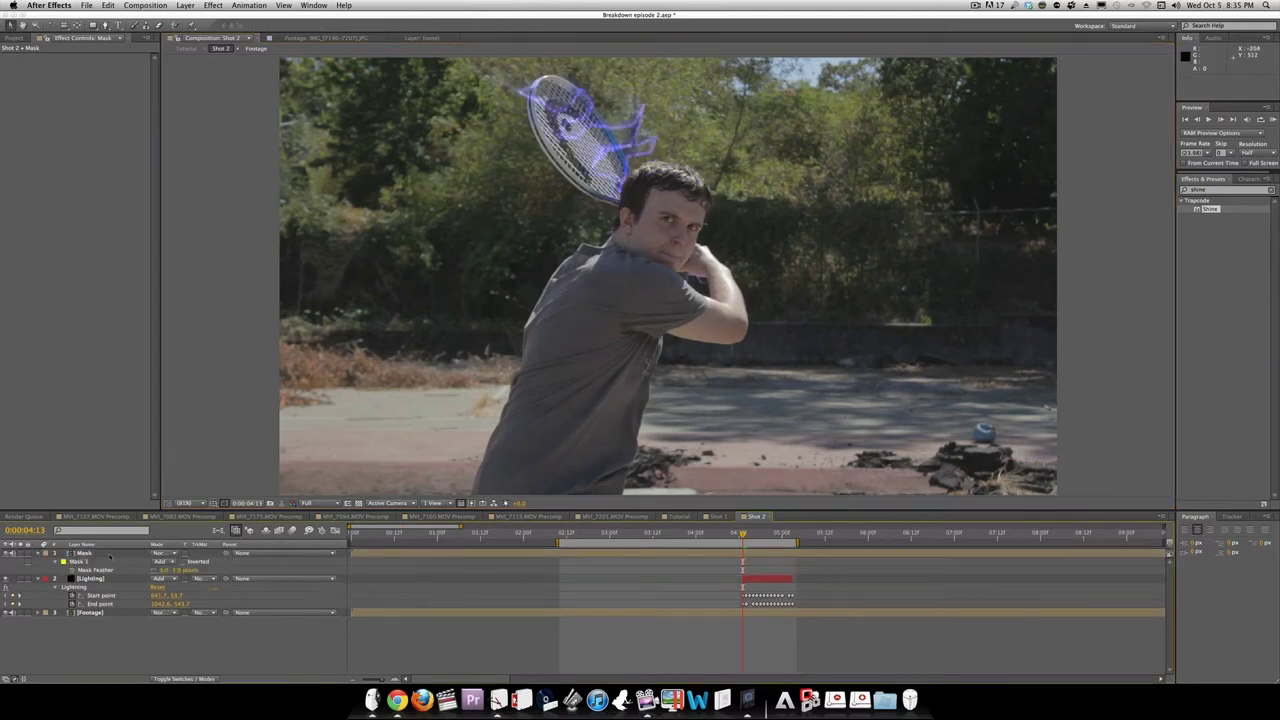
# Reveal the Mask layer's mask path and set a keyframe for it at 0:00:04:13
pyautogui.click(110, 556)
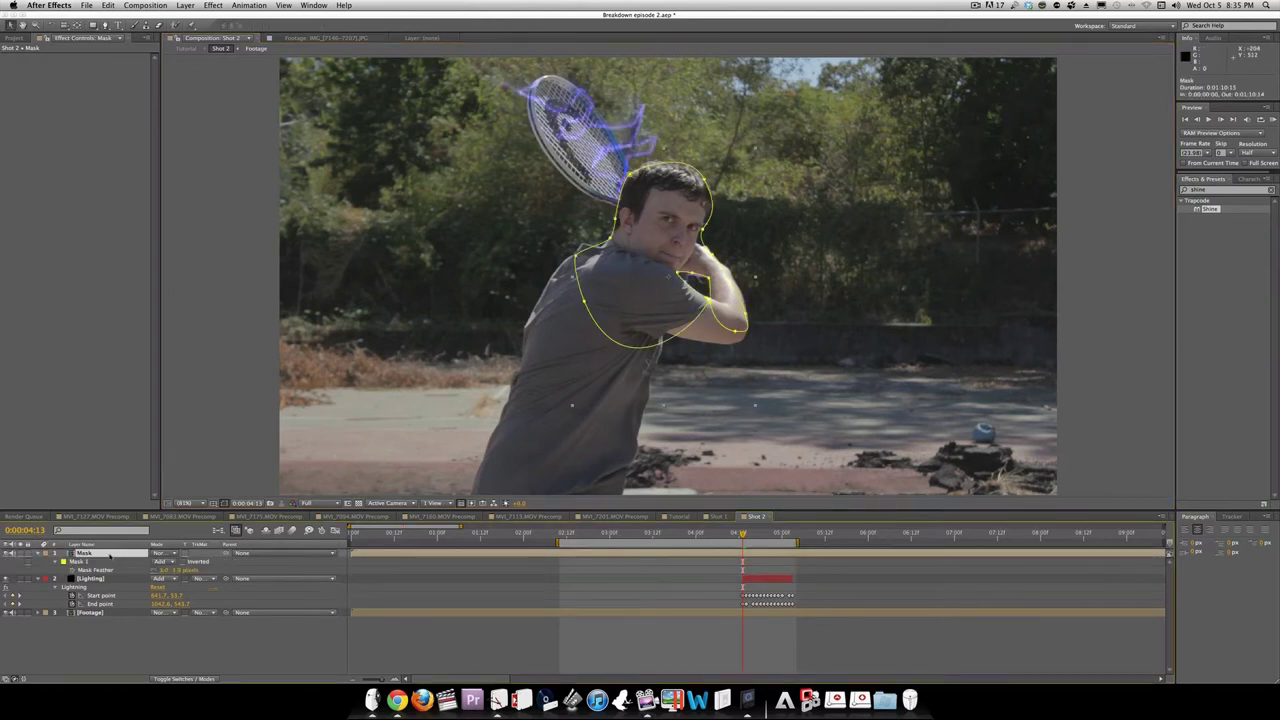
pyautogui.press('m')
pyautogui.click(92, 570)
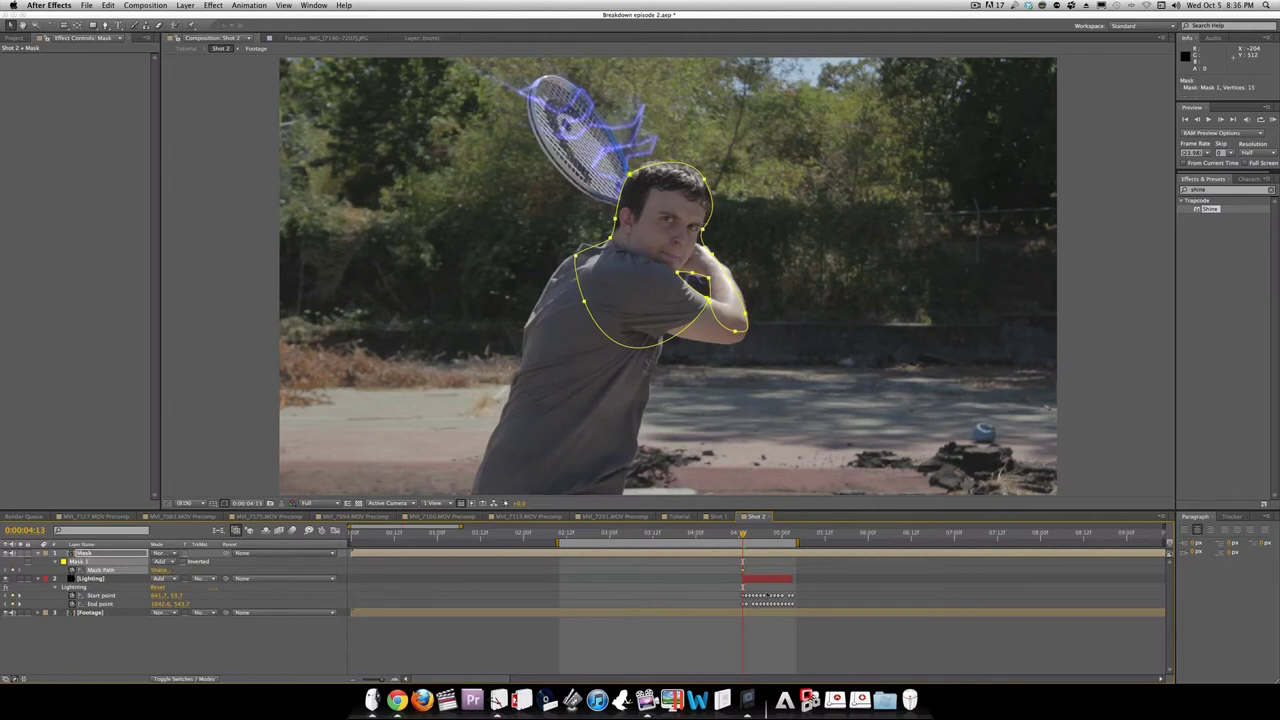
# Reposition the Mask layer's mask path at 0:00:04:14 to follow the player's head, shoulder and arm
pyautogui.press('pagedown')
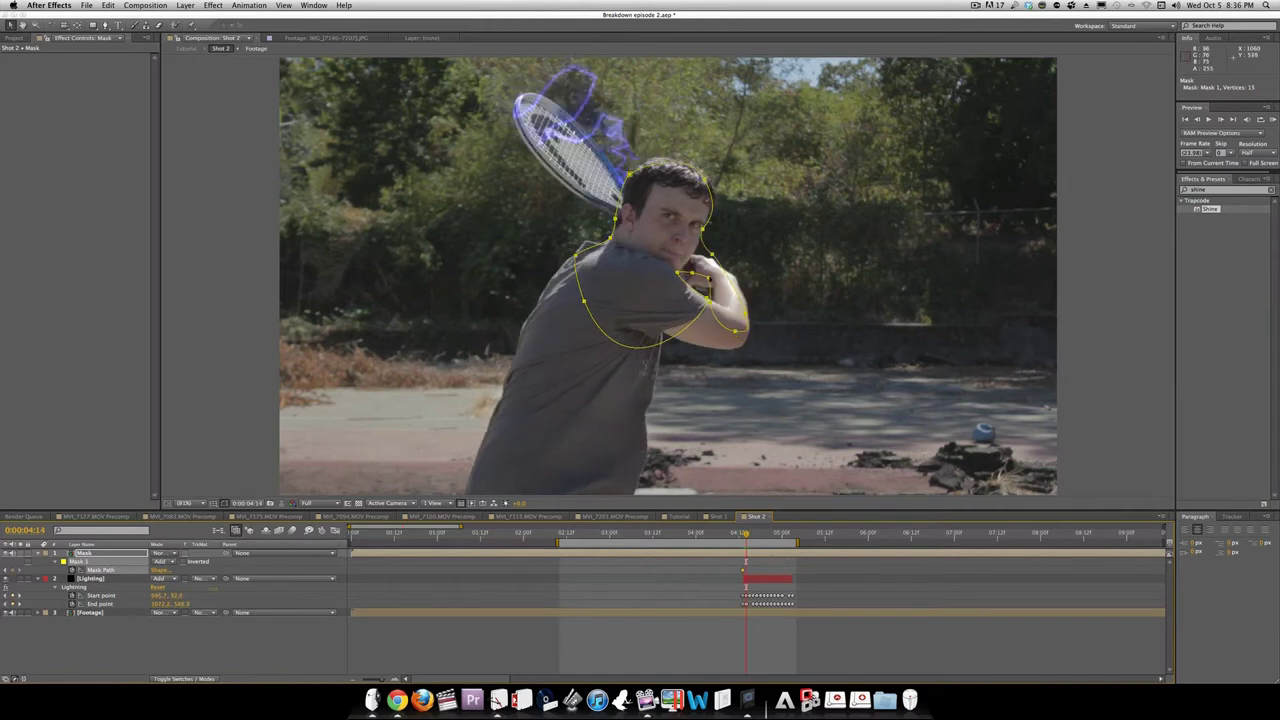
pyautogui.doubleClick(709, 279)
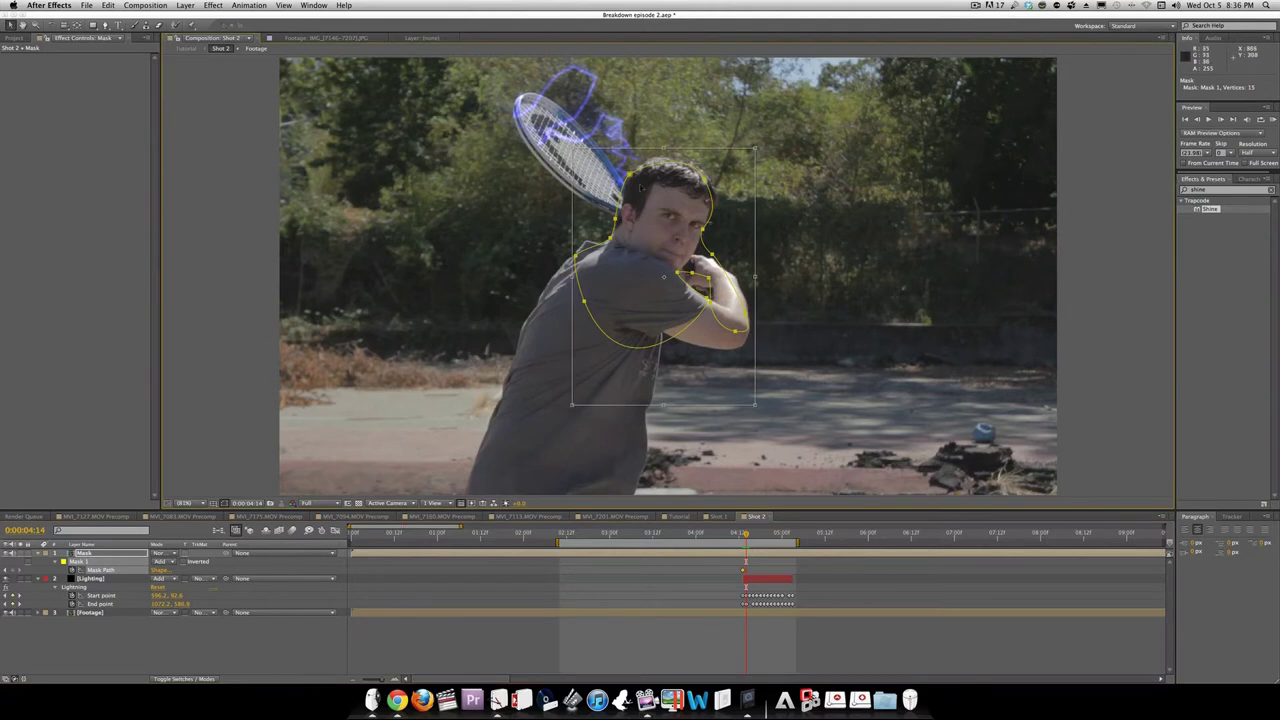
pyautogui.moveTo(647, 208); pyautogui.dragTo(650, 206)
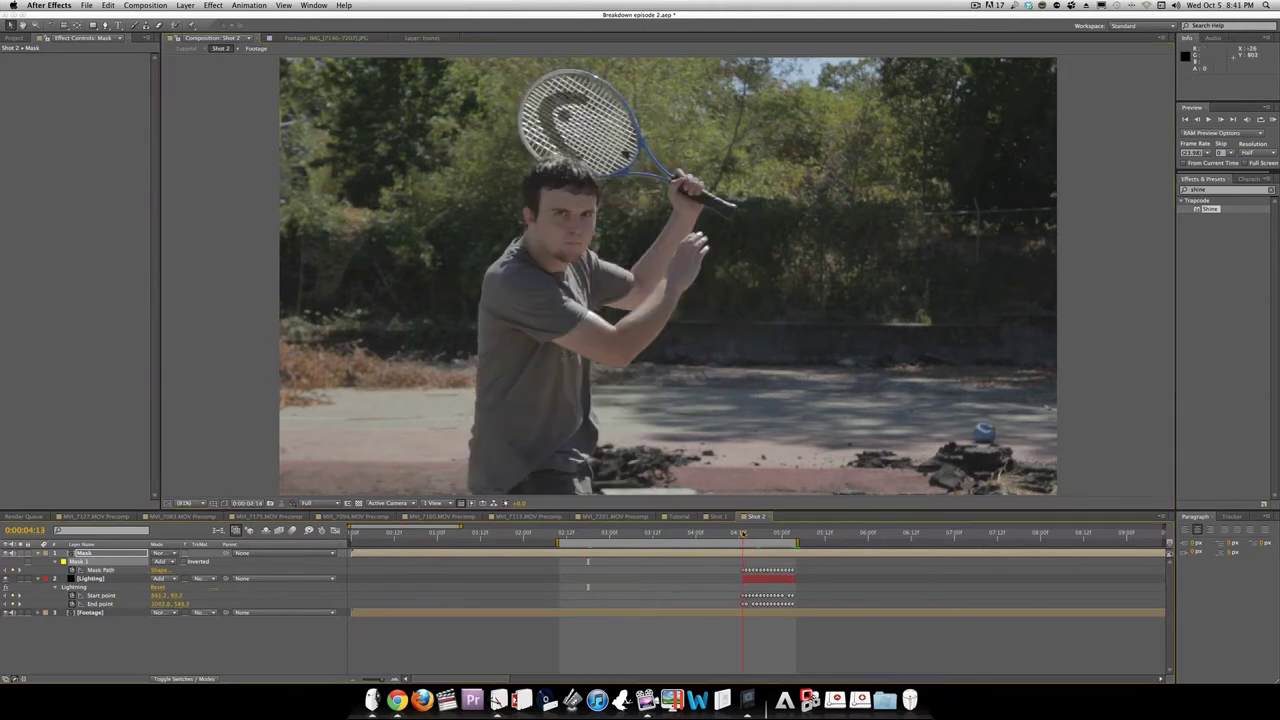
# Examine the keyframed mask outline around the player at 0:00:04:16 and up close at 0:00:05:00
pyautogui.press('pagedown')
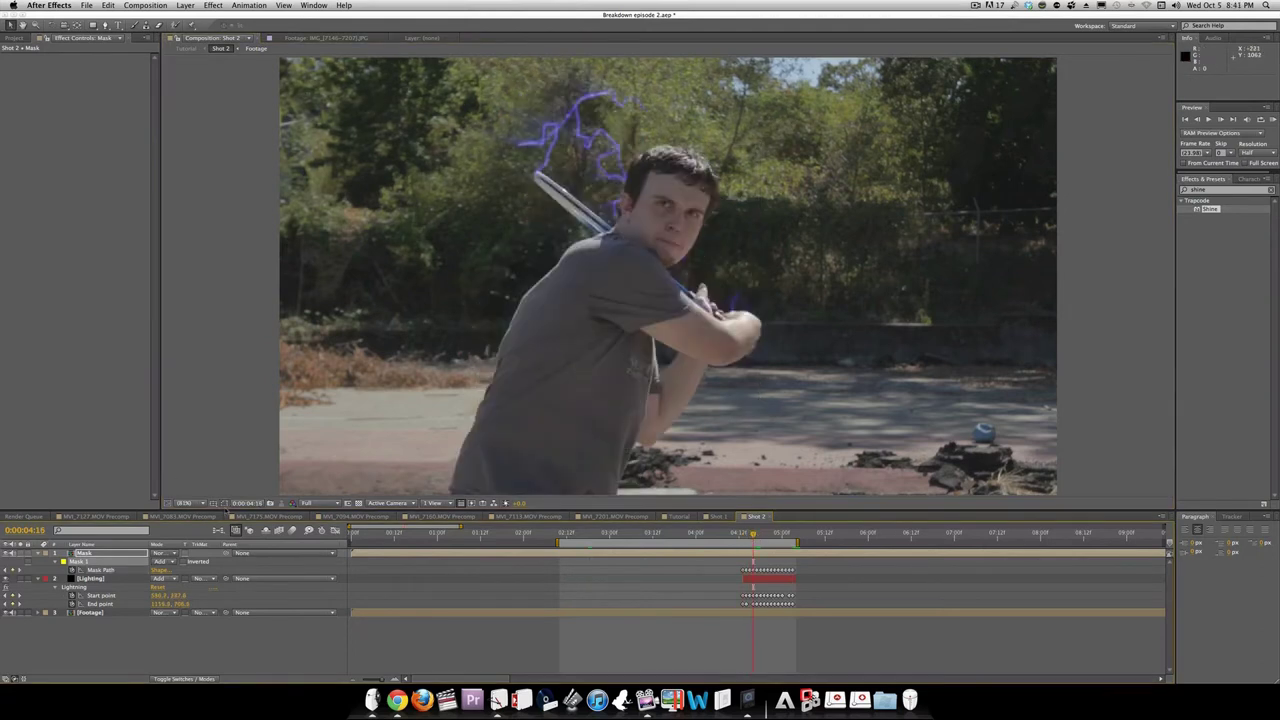
pyautogui.click(224, 503)
pyautogui.click(782, 533)
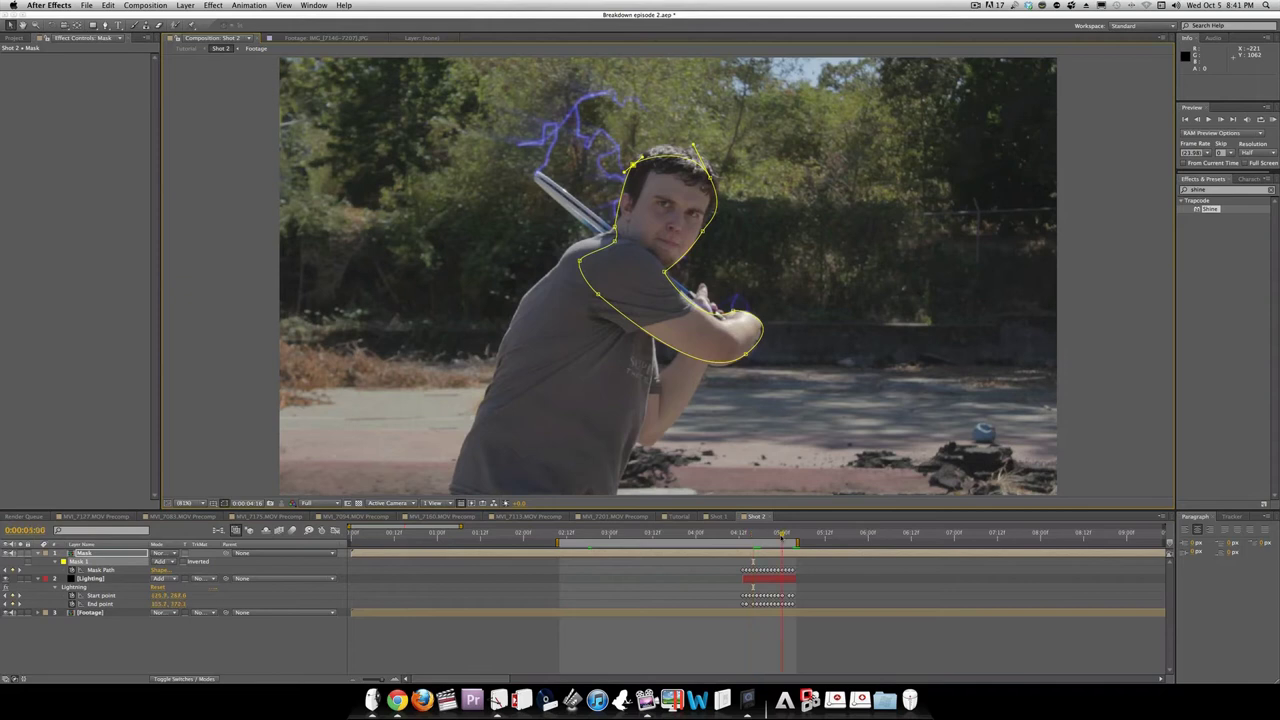
pyautogui.scroll(-3, 426, 106)
pyautogui.scroll(6, 585, 225)
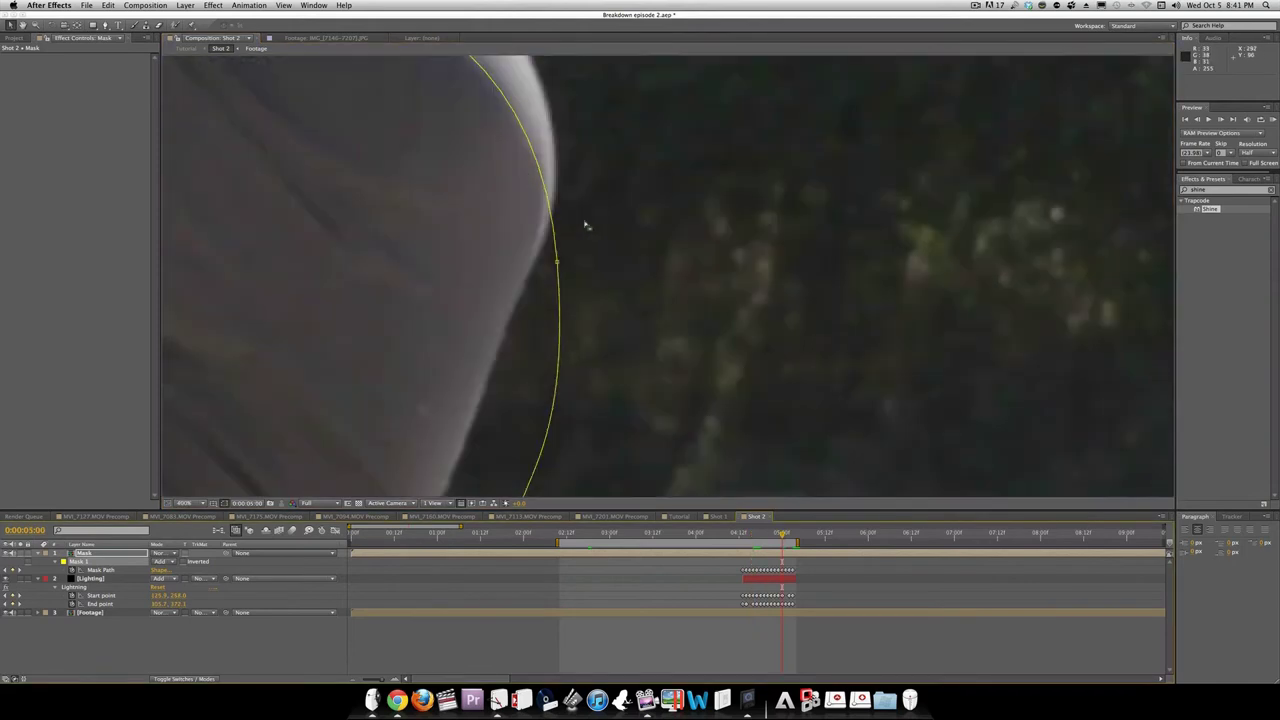
pyautogui.scroll(-3, 586, 226)
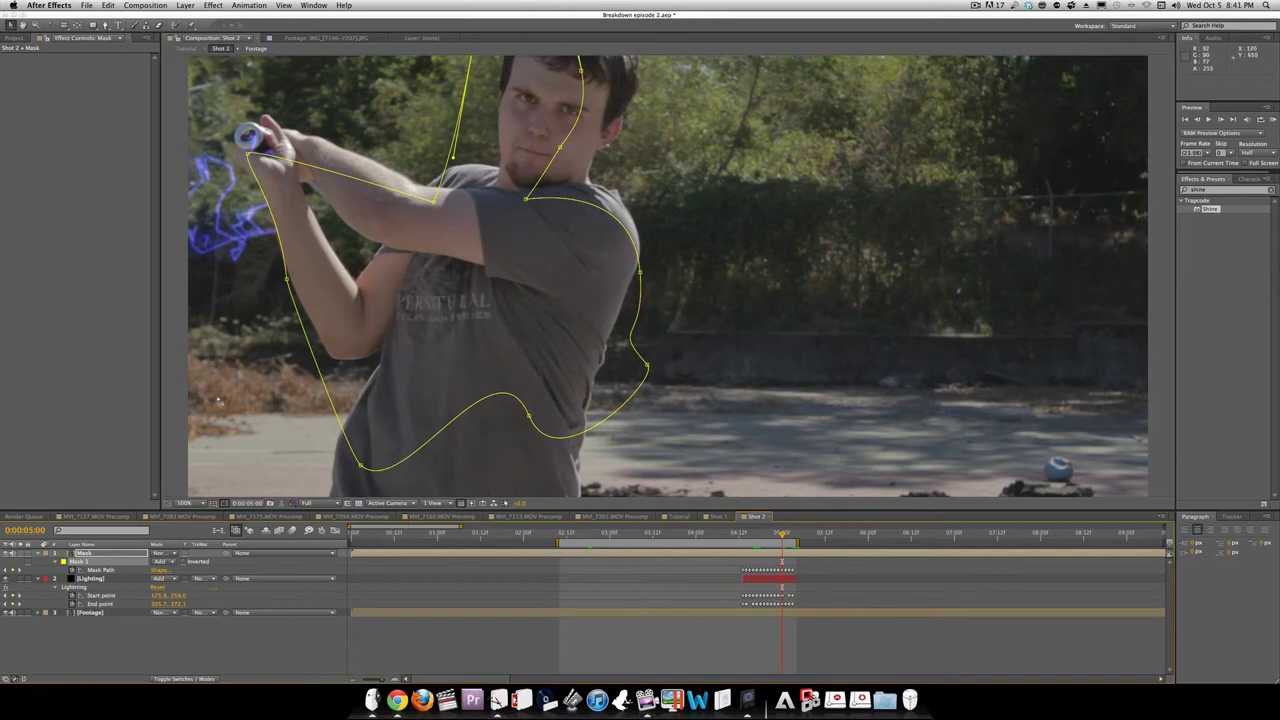
# Hide the mask outline, fit the frame to the viewer and preview the masked lightning through the swing
pyautogui.click(224, 503)
pyautogui.click(201, 503)
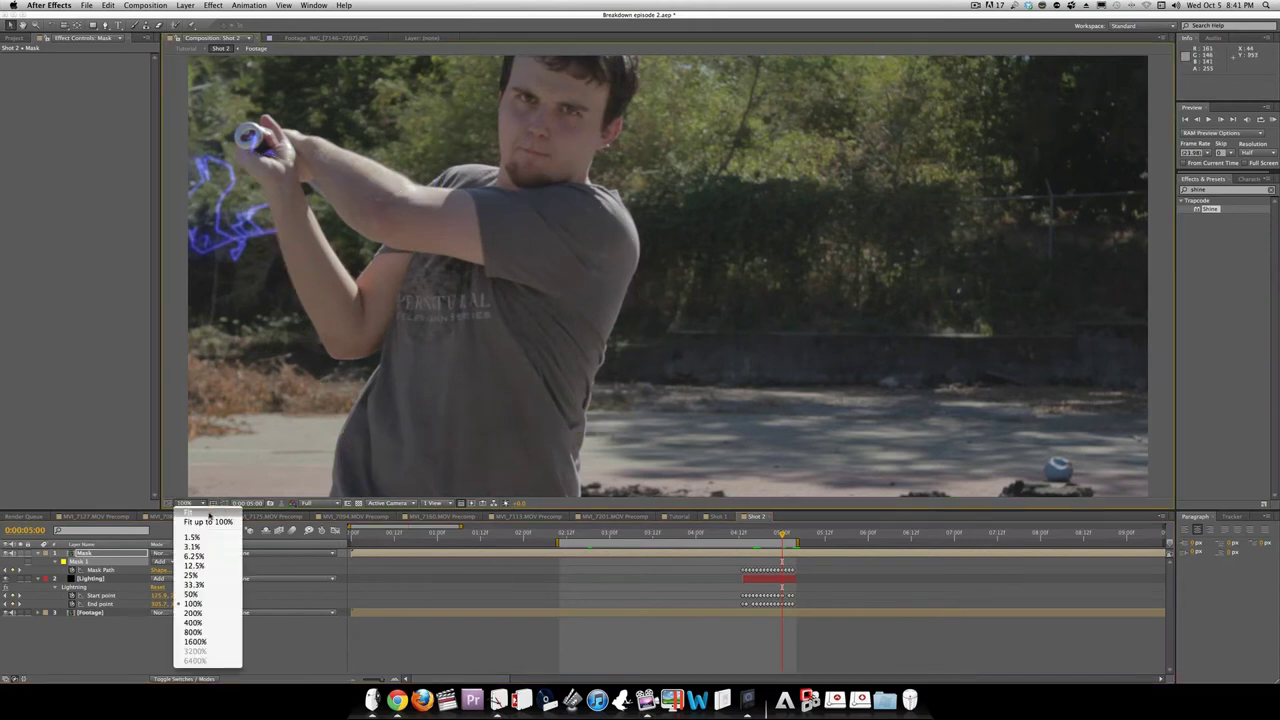
pyautogui.click(205, 517)
pyautogui.press('space')
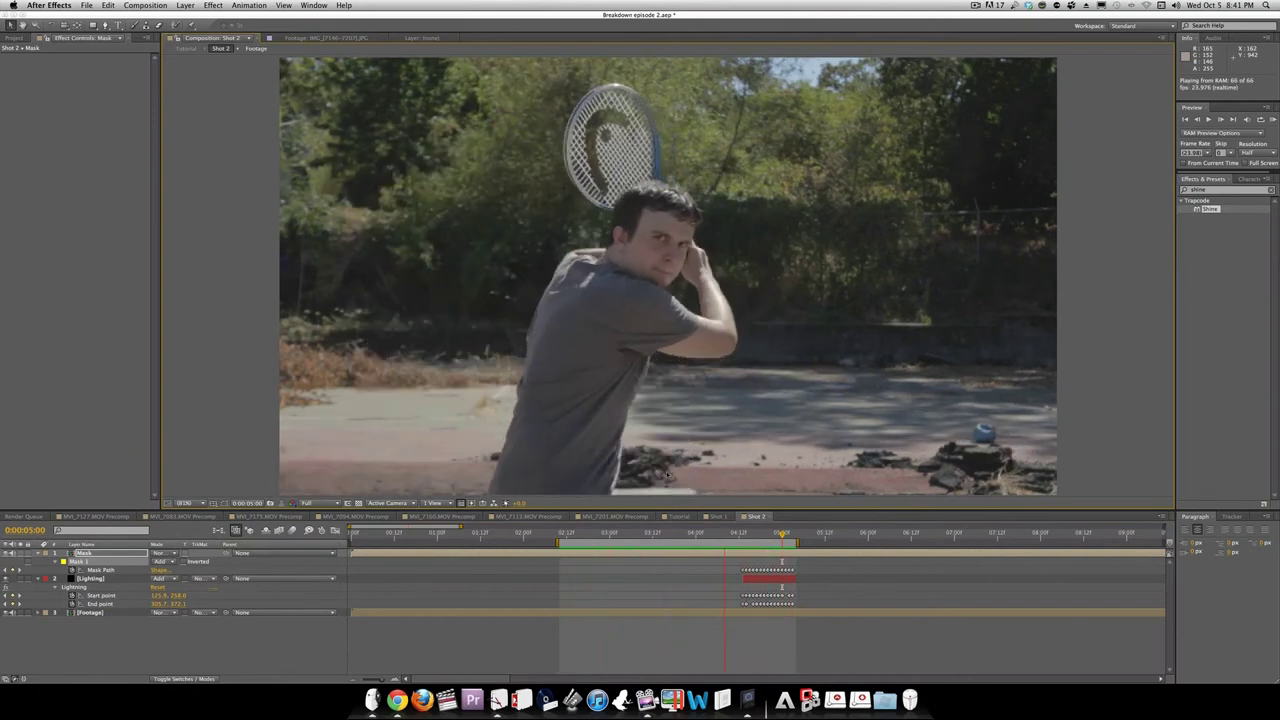
pyautogui.press('space')
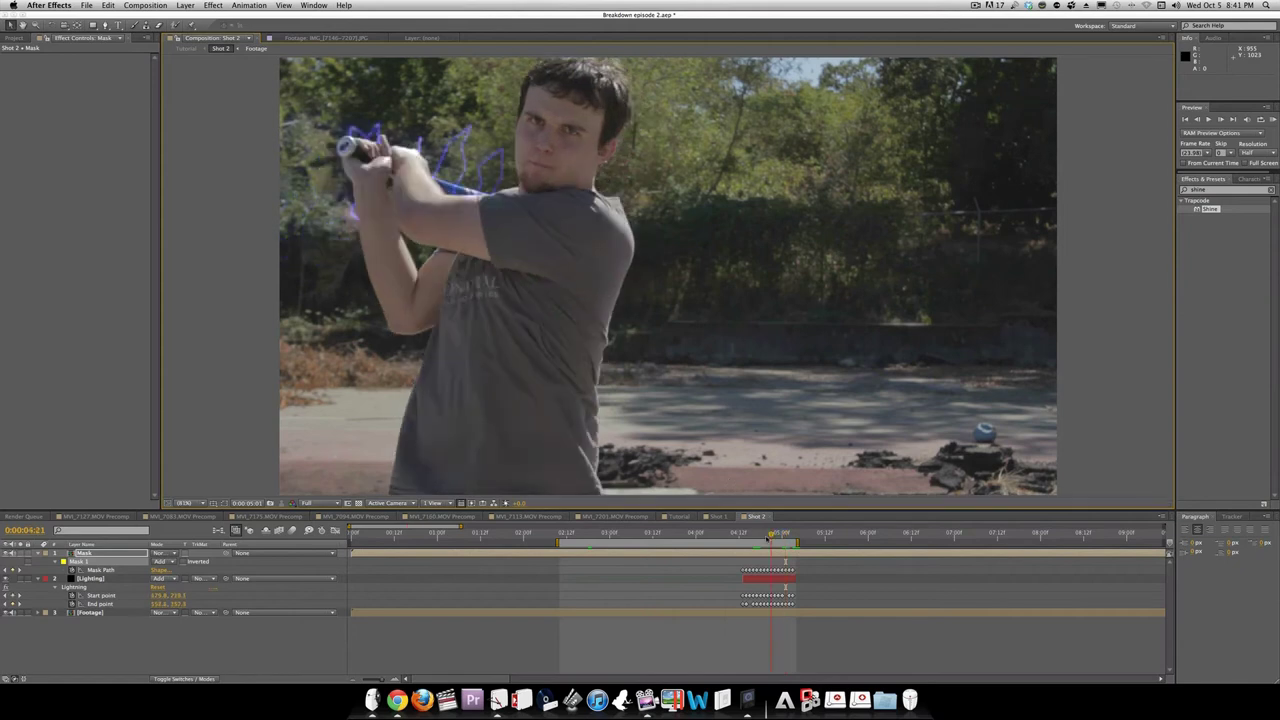
pyautogui.moveTo(769, 537); pyautogui.dragTo(756, 536)
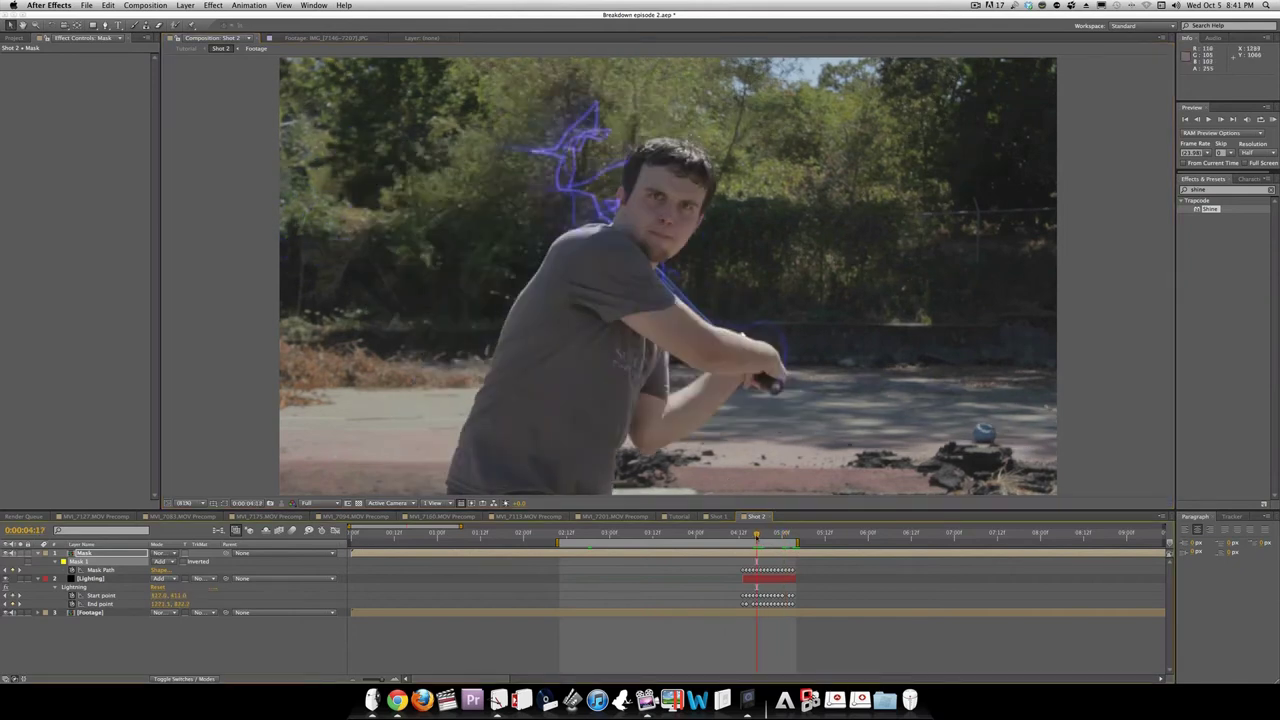
pyautogui.moveTo(756, 537); pyautogui.dragTo(763, 537)
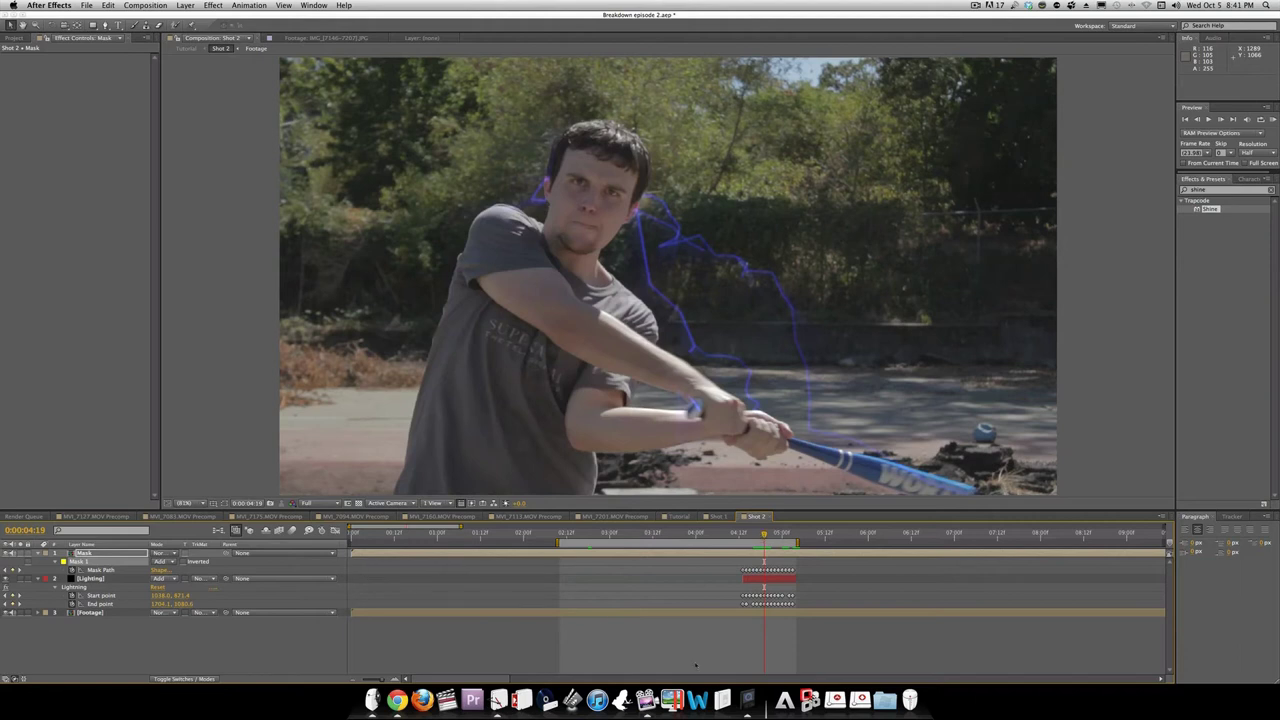
# Open the Footage composition and examine the cut between the two MVI clips around 0:00:04:19
pyautogui.doubleClick(773, 613)
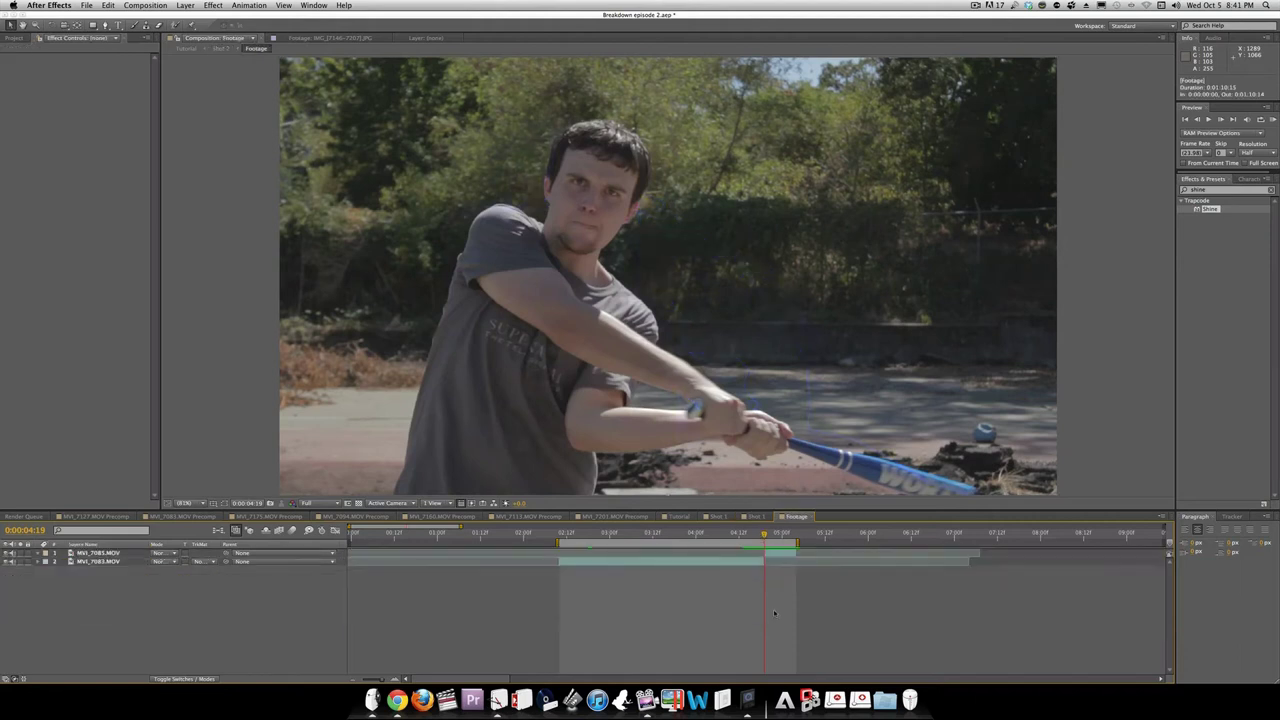
pyautogui.moveTo(764, 538); pyautogui.dragTo(764, 538)
pyautogui.press('pageup')
pyautogui.press('pagedown')
pyautogui.press('pageup')
pyautogui.press('pagedown')
pyautogui.click(780, 554)
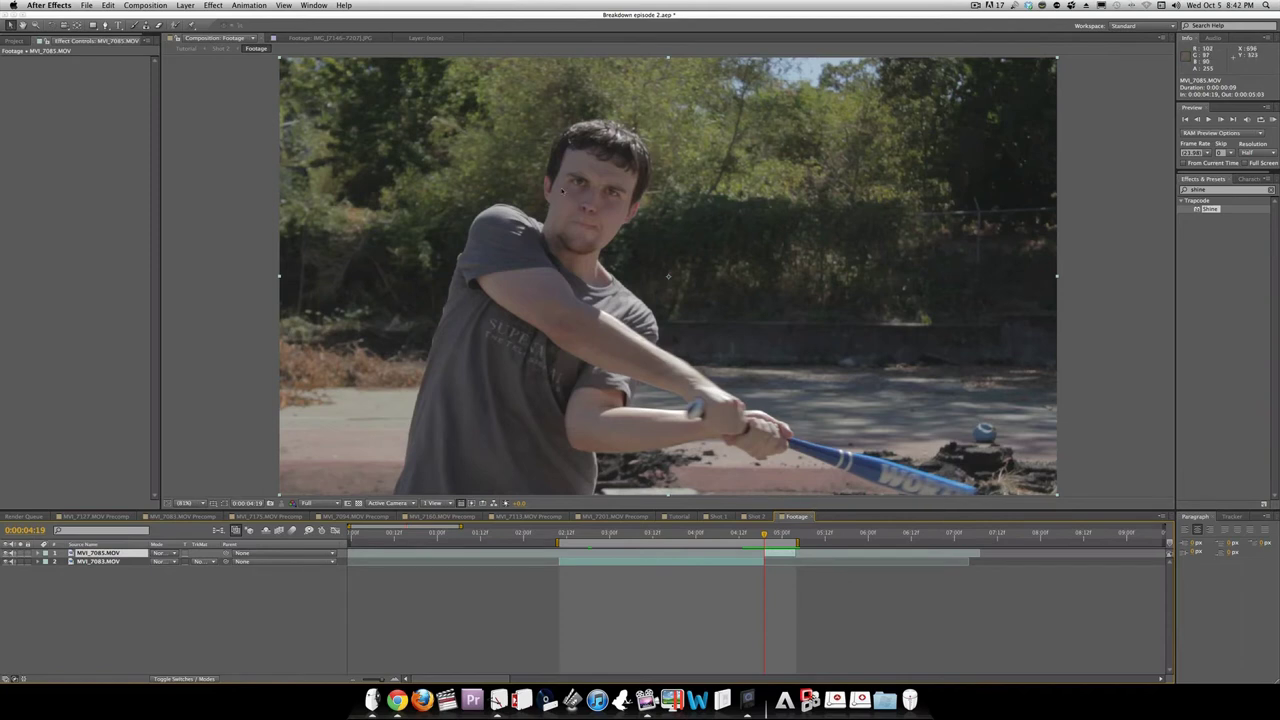
pyautogui.press('pageup')
pyautogui.press('pagedown')
# Open the MVI_7085.MOV layer and separate the player and bat from the background with the Roto Brush at 0:00:04:19
pyautogui.doubleClick(786, 552)
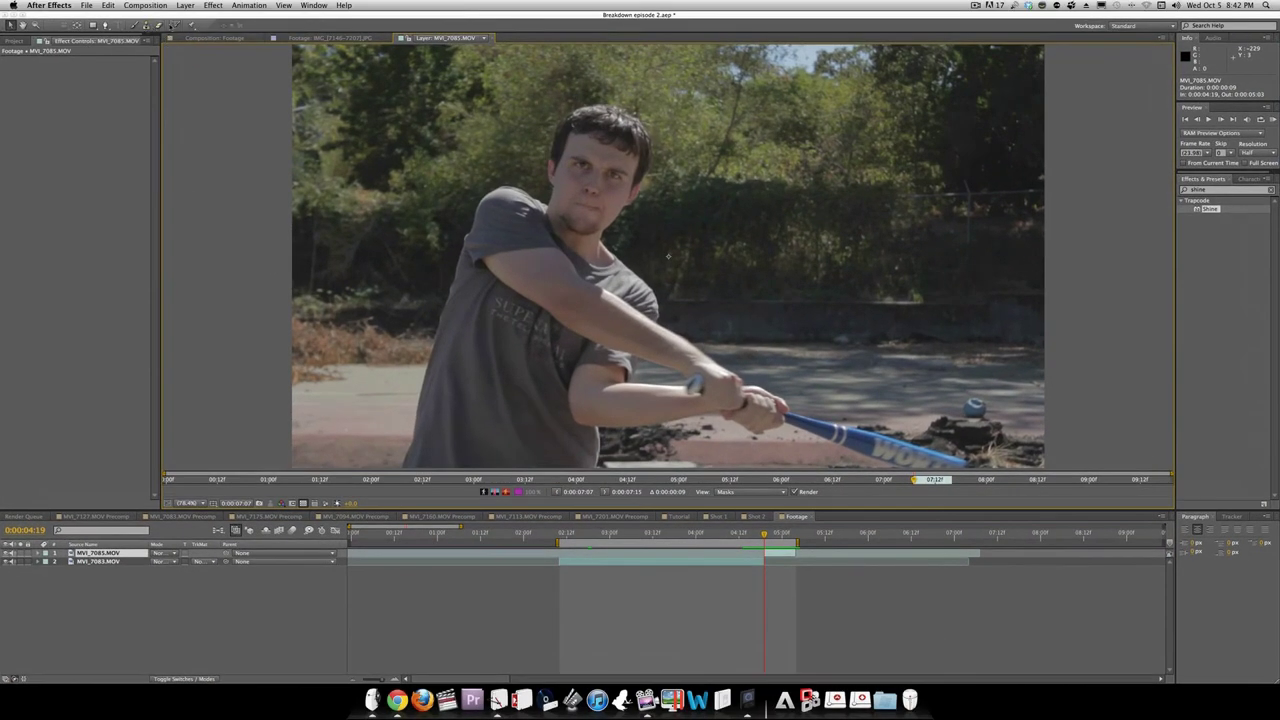
pyautogui.click(175, 24)
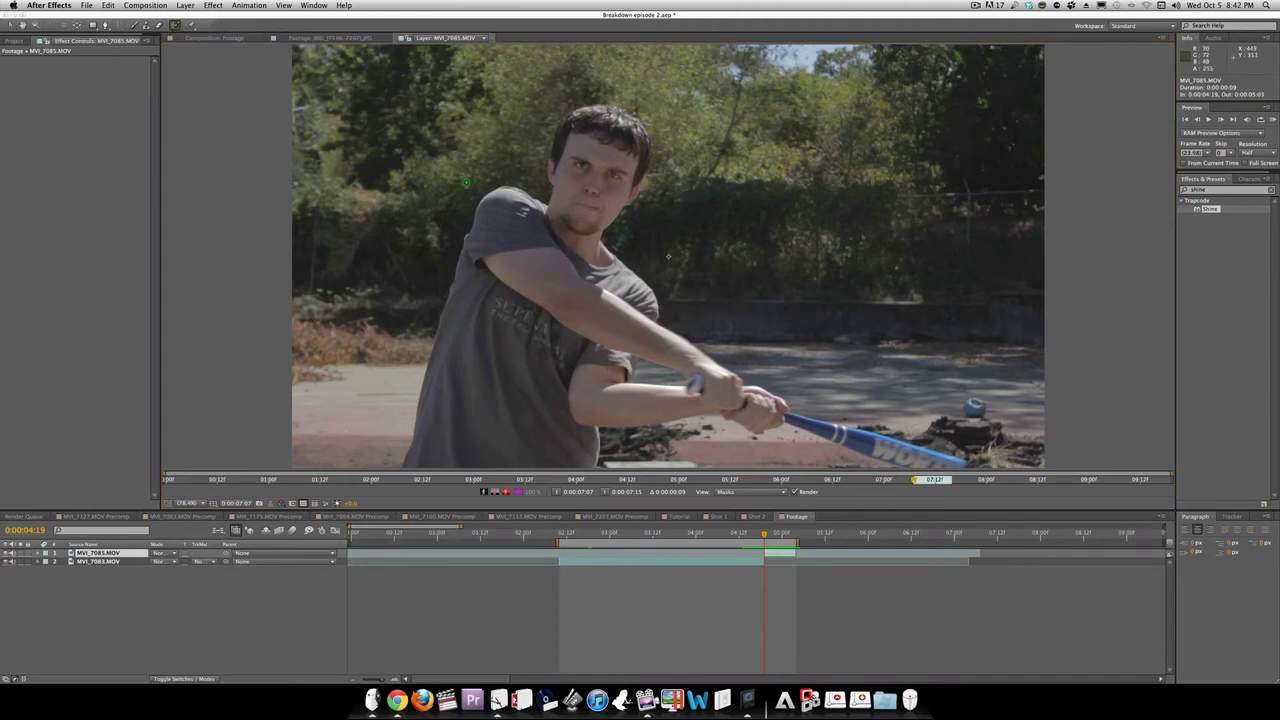
pyautogui.moveTo(608, 148)
pyautogui.mouseDown()
pyautogui.moveTo(527, 370)
pyautogui.moveTo(590, 312)
pyautogui.moveTo(682, 358)
pyautogui.moveTo(712, 392)
pyautogui.moveTo(906, 452)
pyautogui.mouseUp()
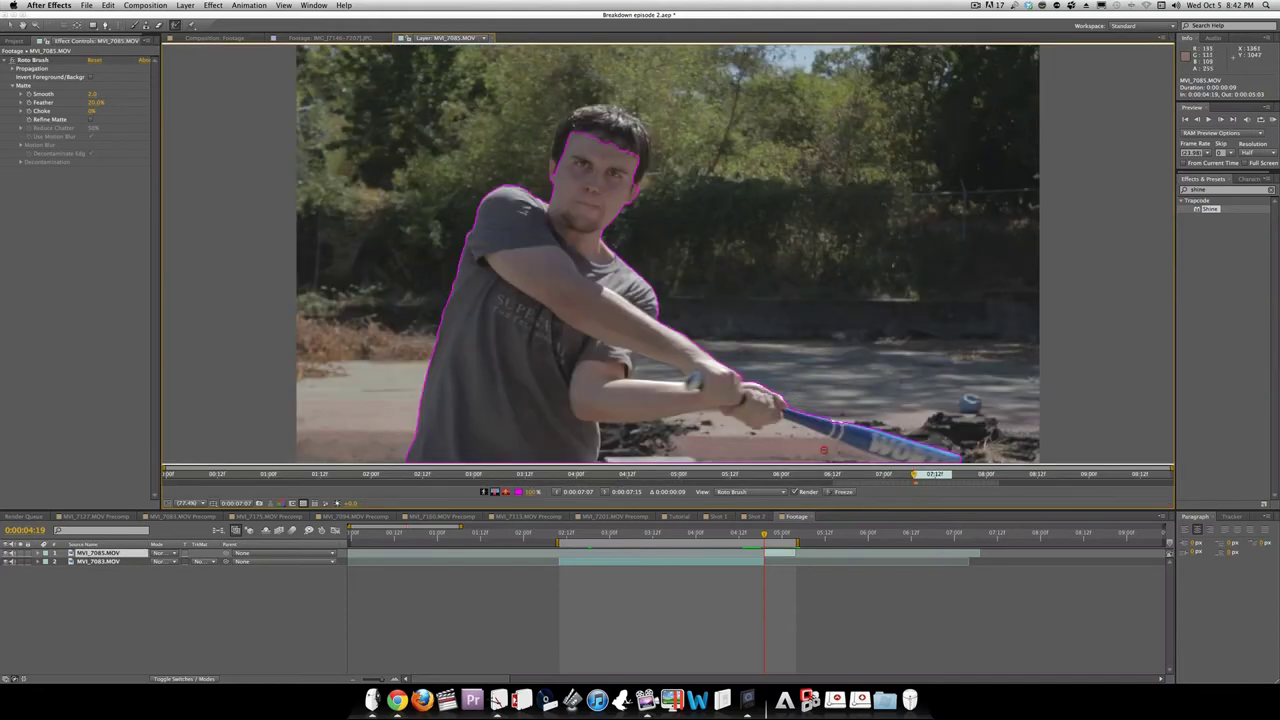
pyautogui.moveTo(826, 451)
pyautogui.mouseDown()
pyautogui.moveTo(648, 434)
pyautogui.moveTo(613, 458)
pyautogui.mouseUp()
pyautogui.moveTo(635, 183)
pyautogui.mouseDown()
pyautogui.moveTo(615, 117)
pyautogui.moveTo(579, 119)
pyautogui.moveTo(556, 176)
pyautogui.mouseUp()
pyautogui.moveTo(595, 107)
pyautogui.mouseDown()
pyautogui.moveTo(643, 124)
pyautogui.moveTo(648, 156)
pyautogui.moveTo(636, 99)
pyautogui.moveTo(612, 97)
pyautogui.moveTo(655, 122)
pyautogui.moveTo(666, 148)
pyautogui.mouseUp()
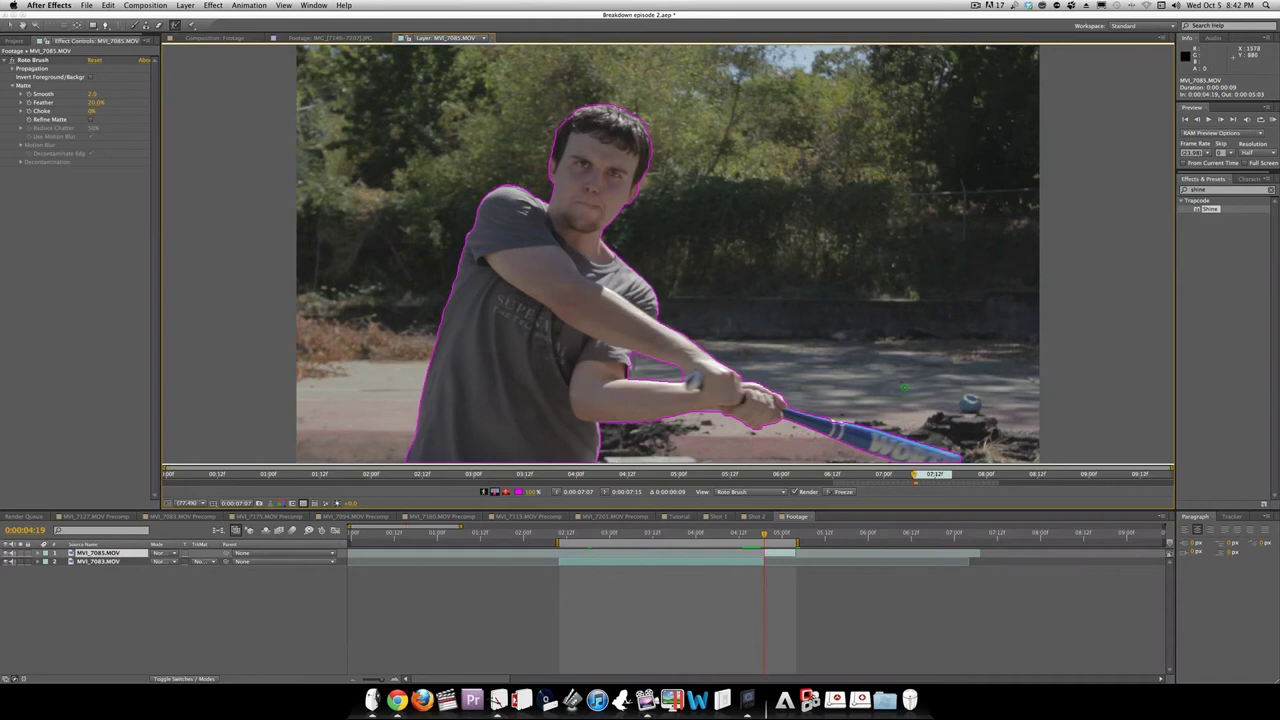
# Correct the Roto Brush selection at 0:00:04:20, adding the bat and excluding the stray ground areas
pyautogui.press('pagedown')
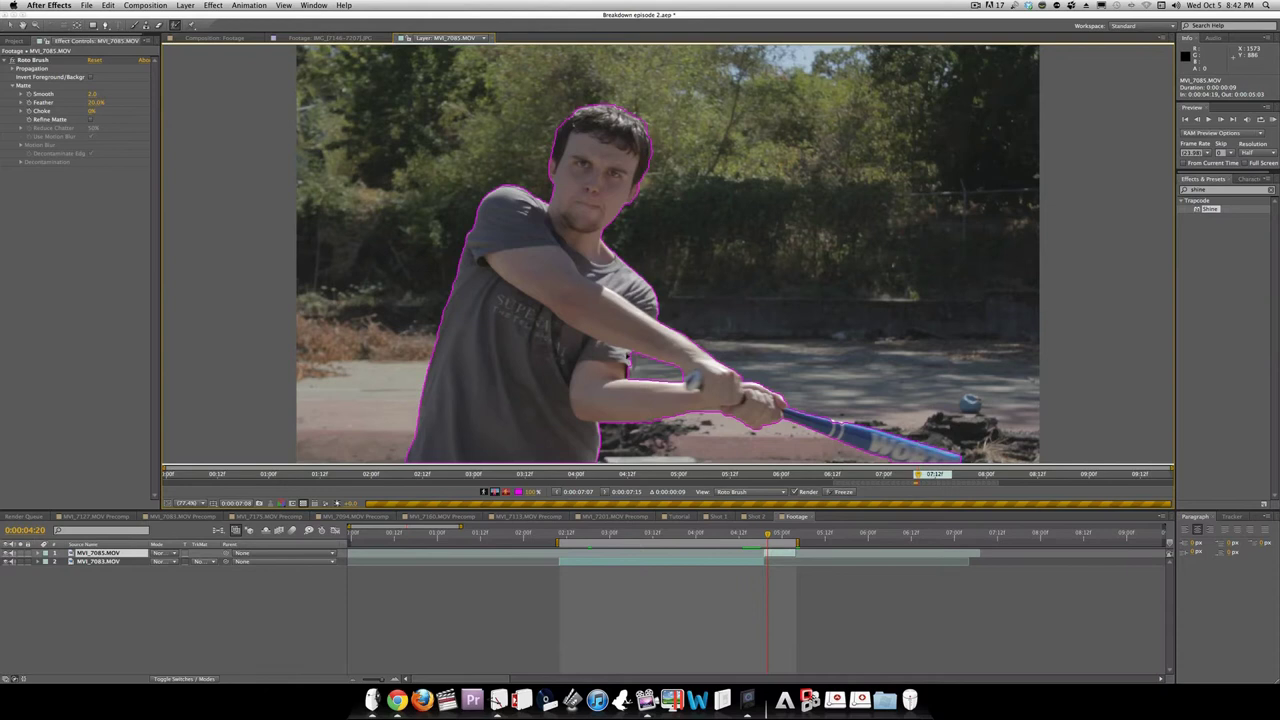
pyautogui.moveTo(660, 357); pyautogui.dragTo(846, 330)
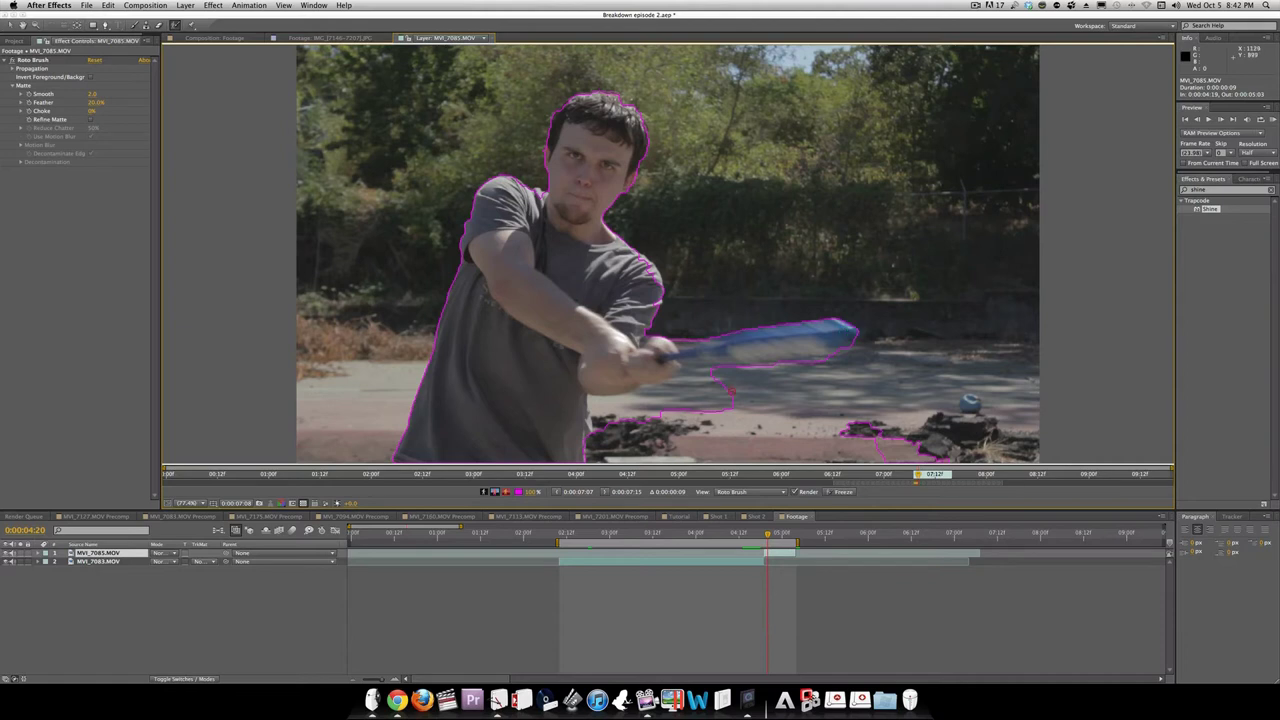
pyautogui.moveTo(731, 377)
pyautogui.mouseDown()
pyautogui.moveTo(609, 404)
pyautogui.moveTo(598, 444)
pyautogui.mouseUp()
pyautogui.moveTo(706, 404)
pyautogui.mouseDown()
pyautogui.moveTo(731, 396)
pyautogui.moveTo(632, 418)
pyautogui.mouseUp()
pyautogui.moveTo(842, 424); pyautogui.dragTo(946, 459)
pyautogui.moveTo(637, 118); pyautogui.dragTo(640, 132)
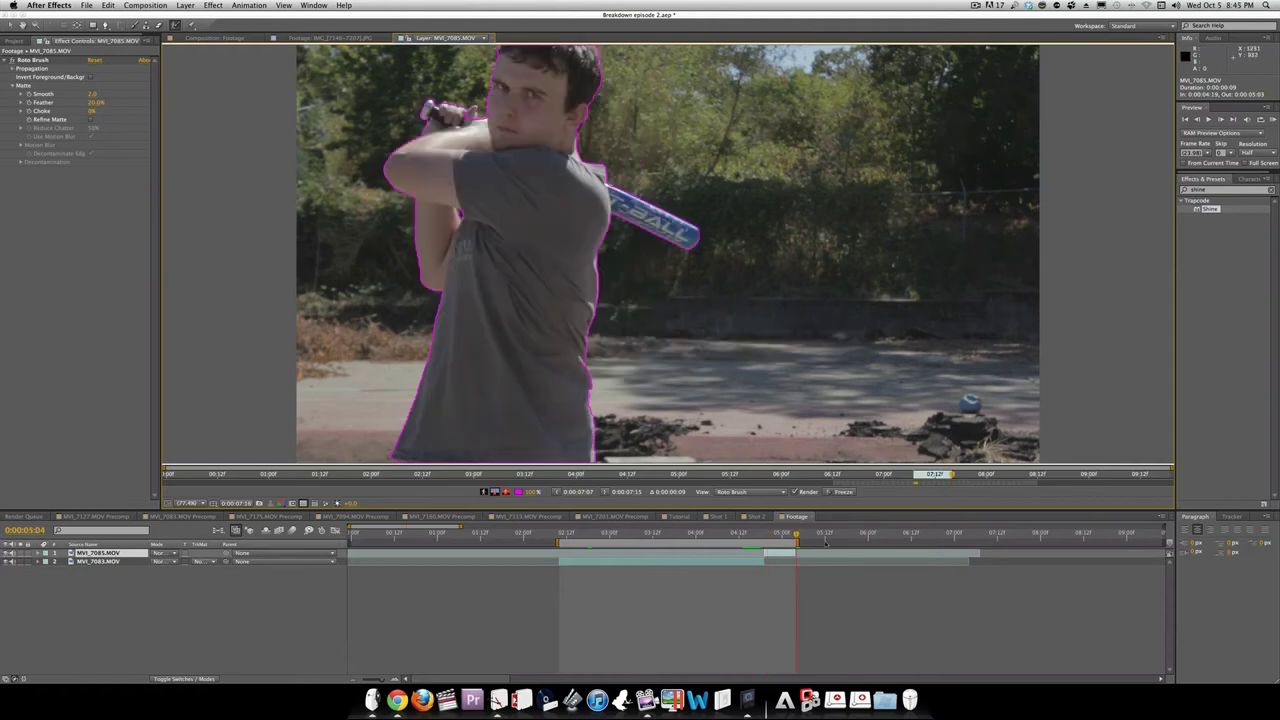
# Freeze the Roto Brush segmentation of MVI_7085.MOV and return to the Footage composition at 0:00:04:19
pyautogui.click(838, 492)
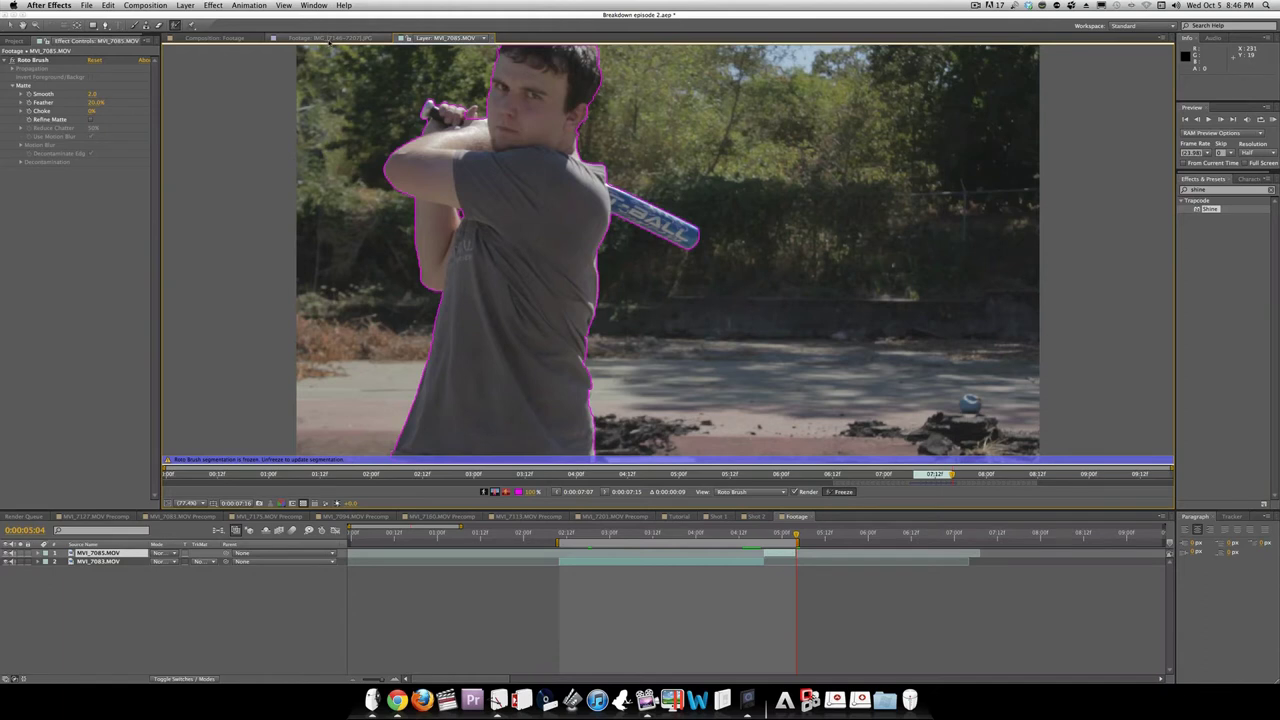
pyautogui.click(329, 39)
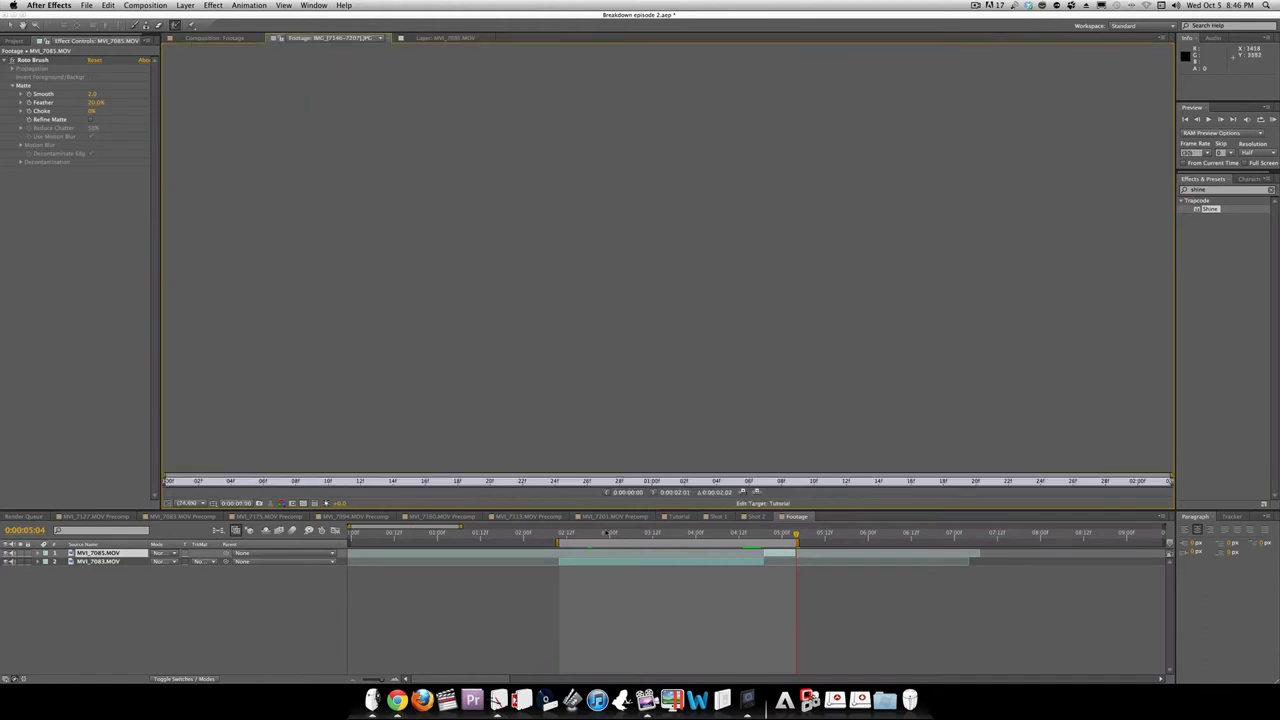
pyautogui.click(624, 533)
pyautogui.moveTo(718, 533); pyautogui.dragTo(764, 533)
pyautogui.click(326, 37)
pyautogui.click(202, 37)
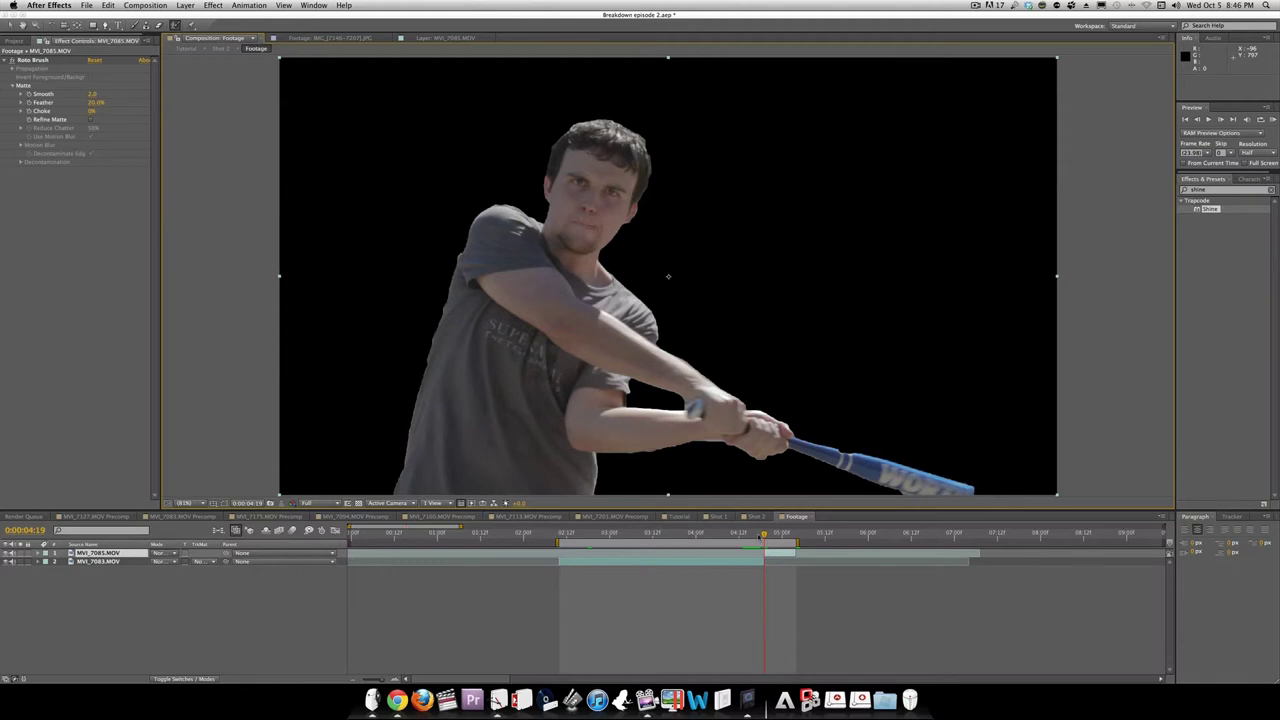
# Examine the racket clip's frames before the cut and the rotoscoped player after it in the Footage composition
pyautogui.click(758, 536)
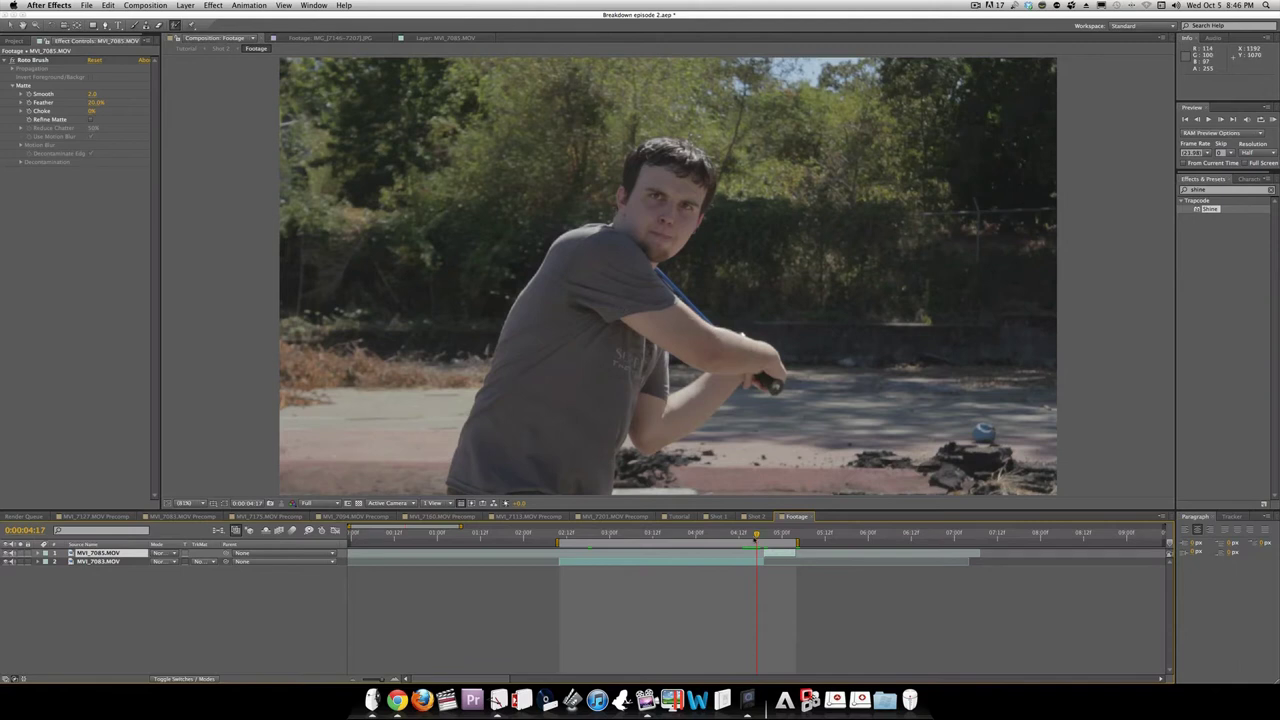
pyautogui.press('pageup')
pyautogui.press('pageup')
pyautogui.press('pageup')
pyautogui.press('pageup')
pyautogui.press('pageup')
pyautogui.press('pageup')
pyautogui.press('pageup')
pyautogui.press('pageup')
pyautogui.press('pageup')
pyautogui.press('pageup')
pyautogui.press('pageup')
pyautogui.press('pageup')
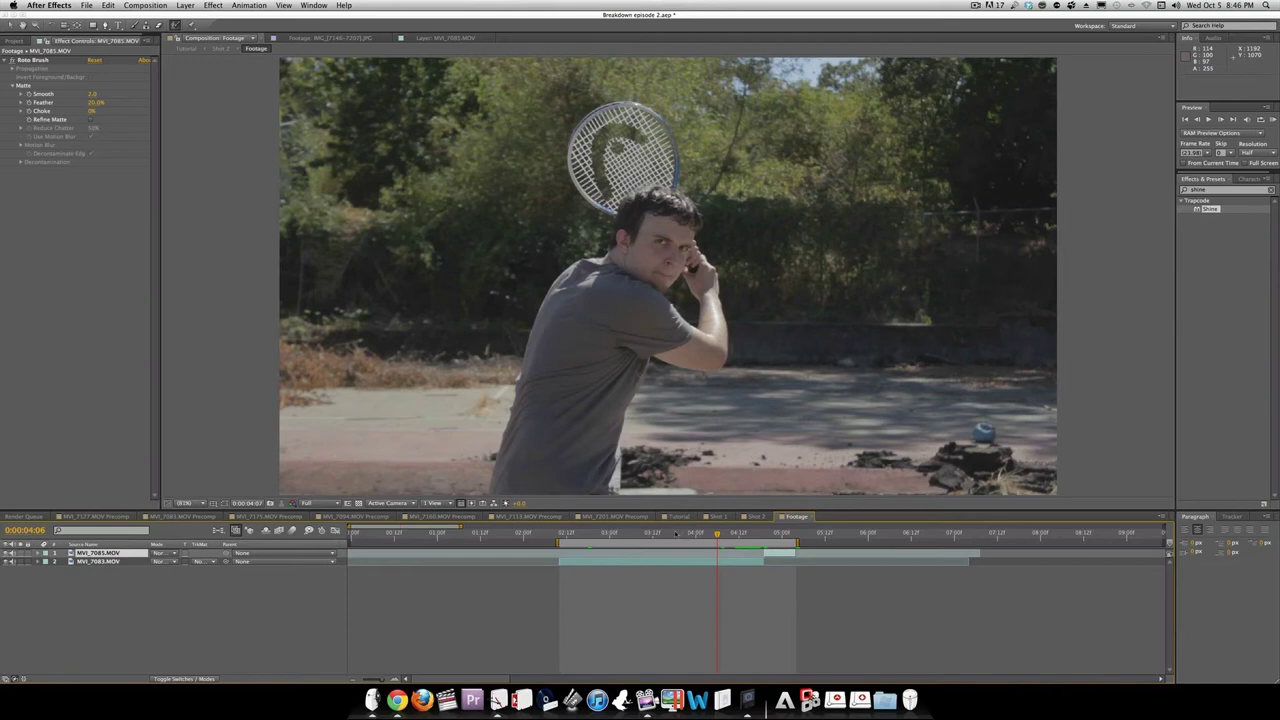
pyautogui.click(706, 561)
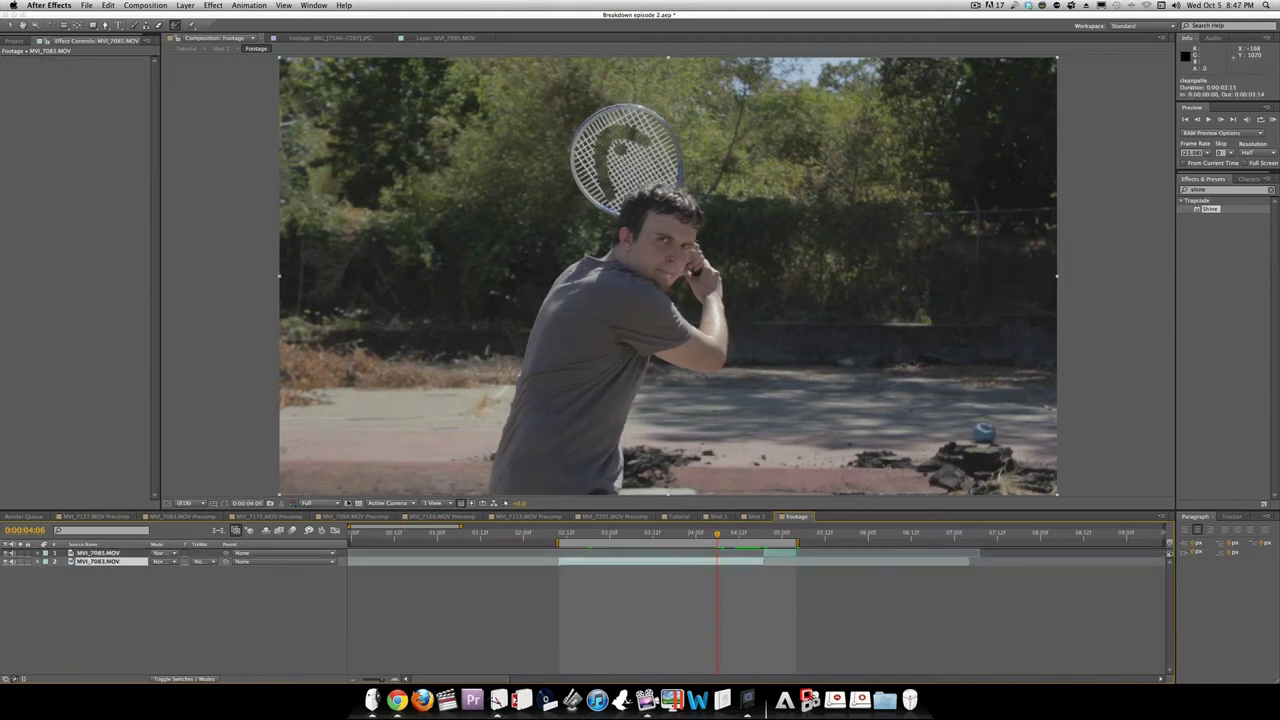
pyautogui.click(780, 535)
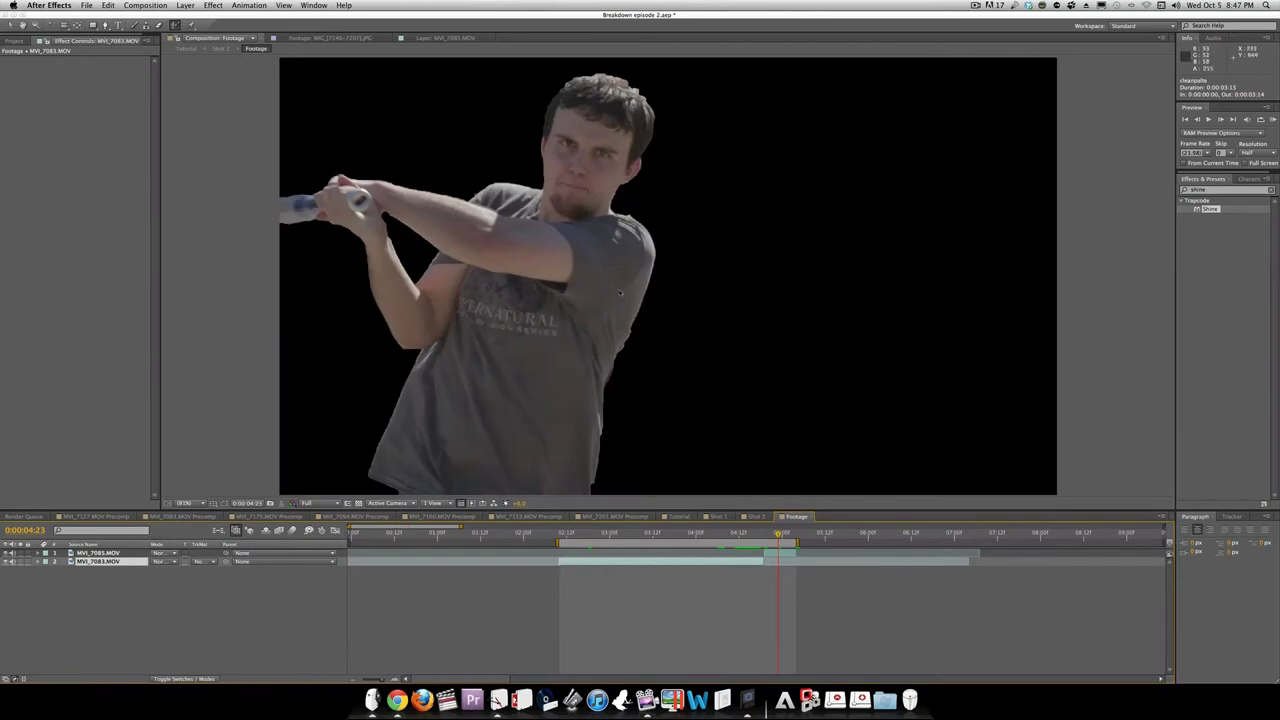
pyautogui.click(754, 534)
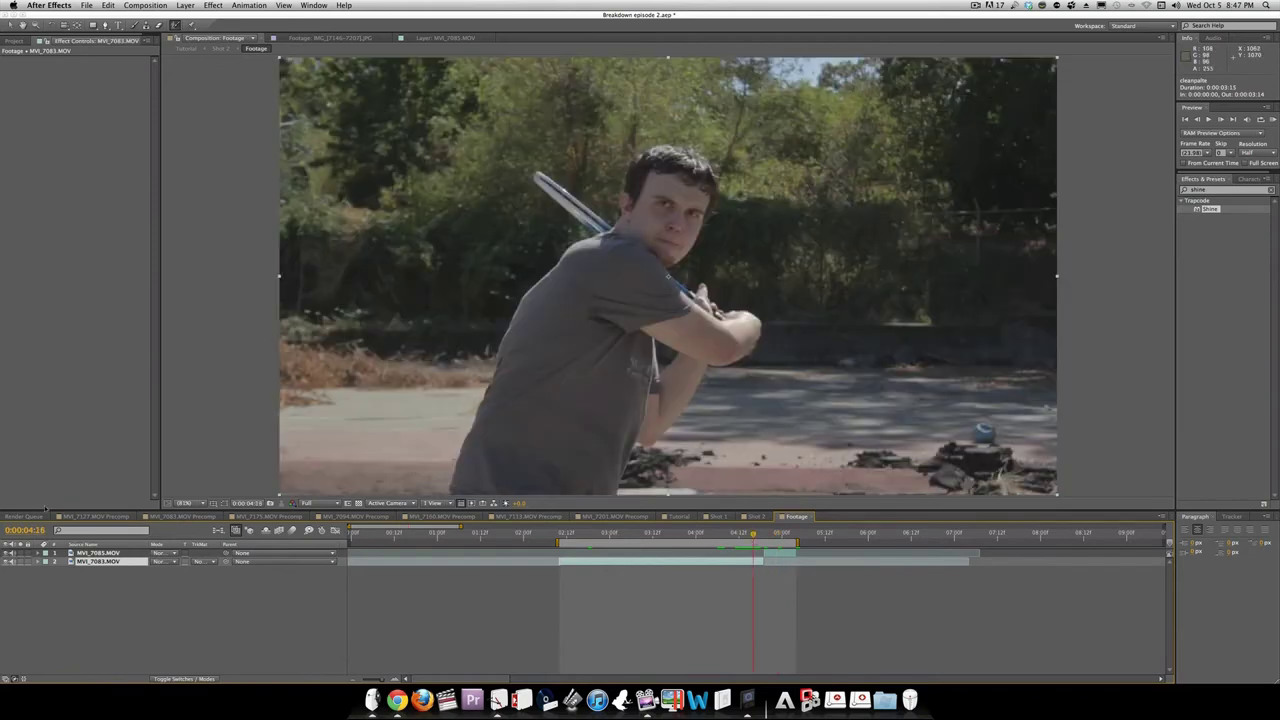
# Add MVI_7083.MOV from the project's Footage folder as the uppermost layer of the Footage composition
pyautogui.click(14, 41)
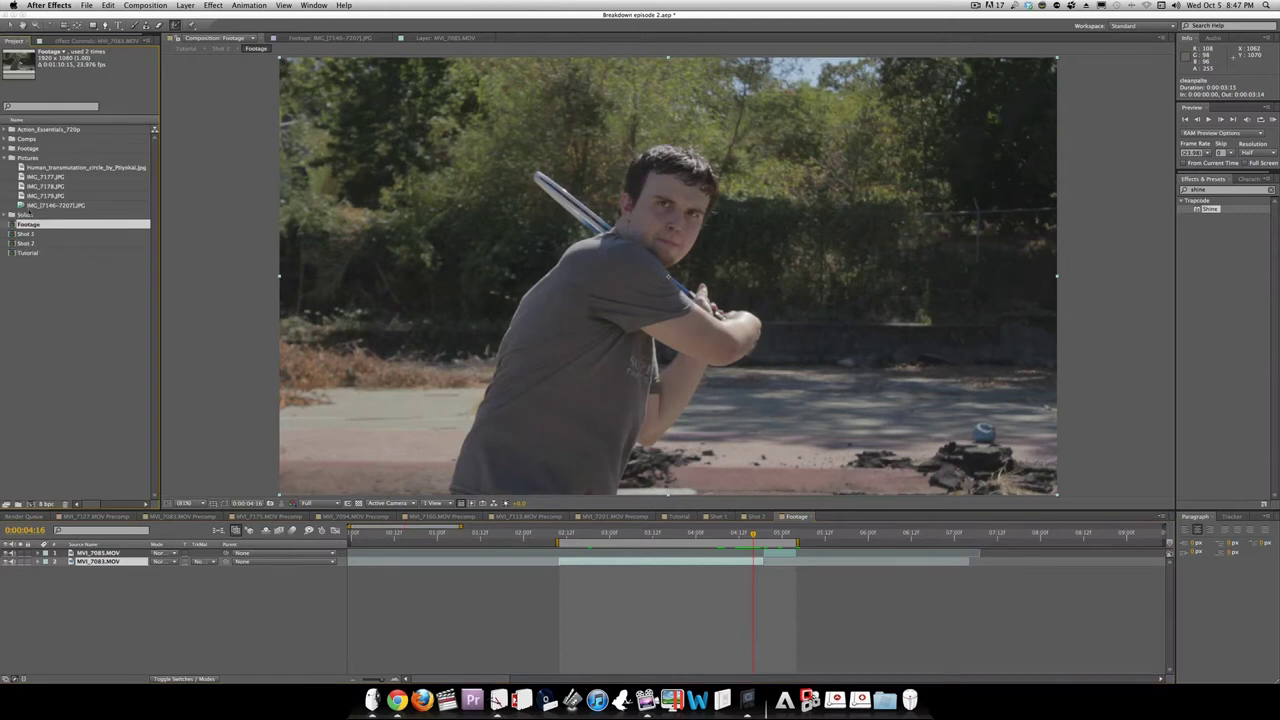
pyautogui.click(5, 158)
pyautogui.click(5, 148)
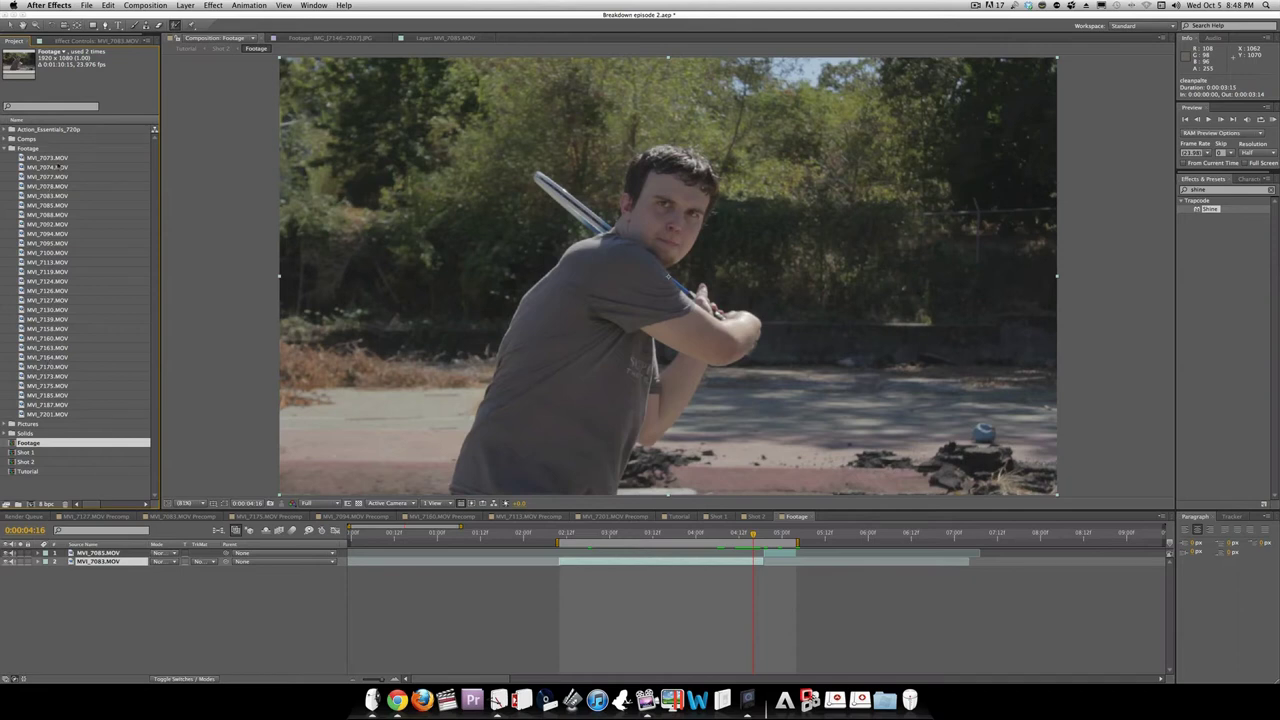
pyautogui.click(12, 197)
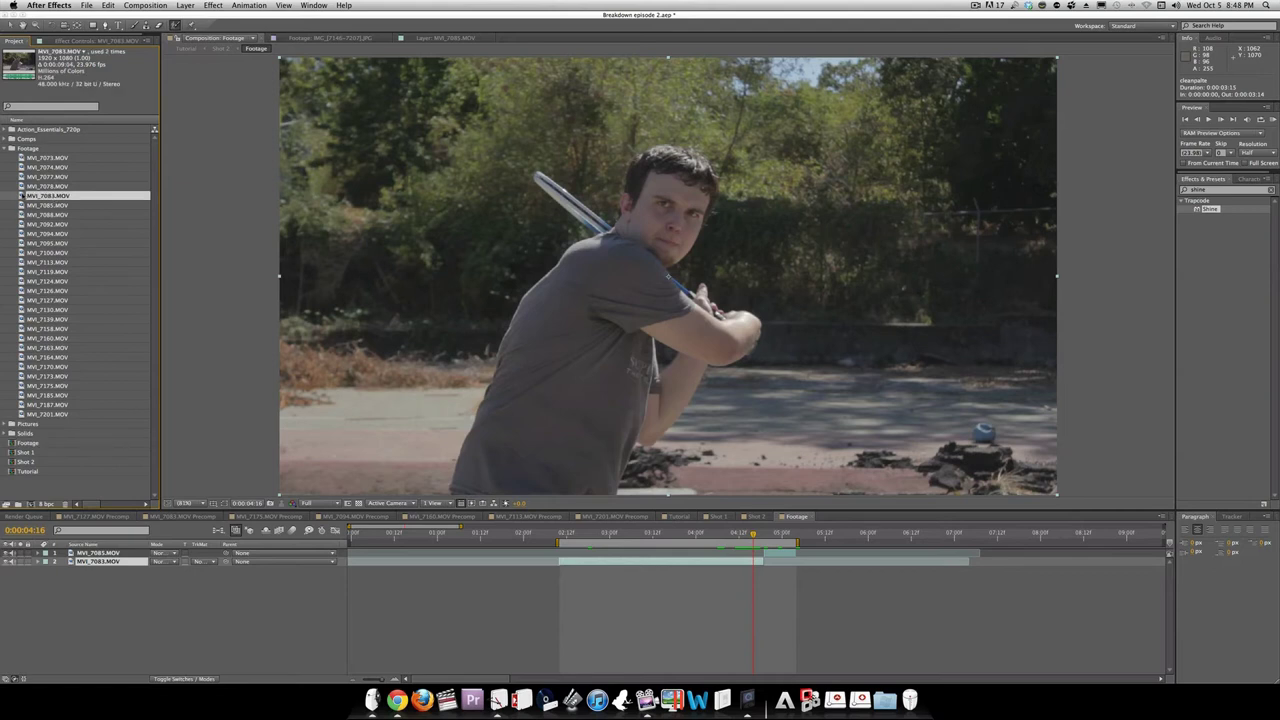
pyautogui.moveTo(20, 195); pyautogui.dragTo(118, 560)
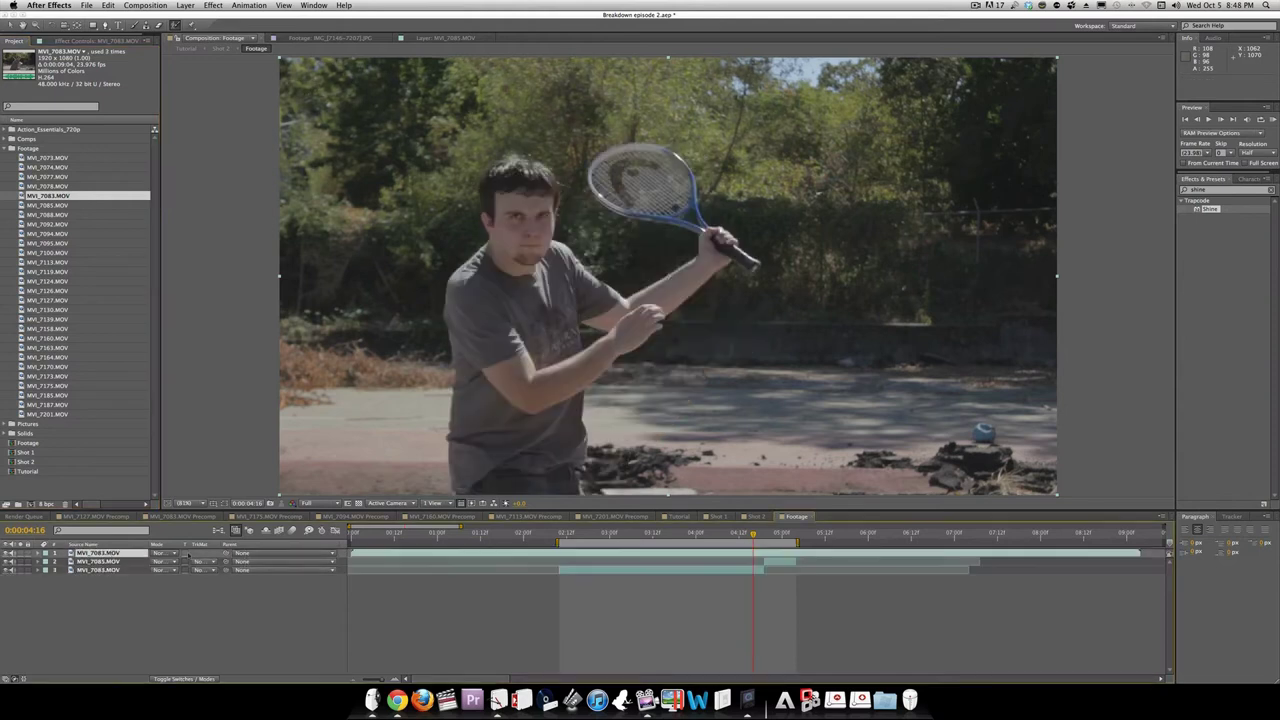
# Shift the new MVI_7083.MOV layer to start at 0:00:03:21 and mask it with a rectangle covering the background beside the player
pyautogui.moveTo(575, 554); pyautogui.dragTo(898, 556)
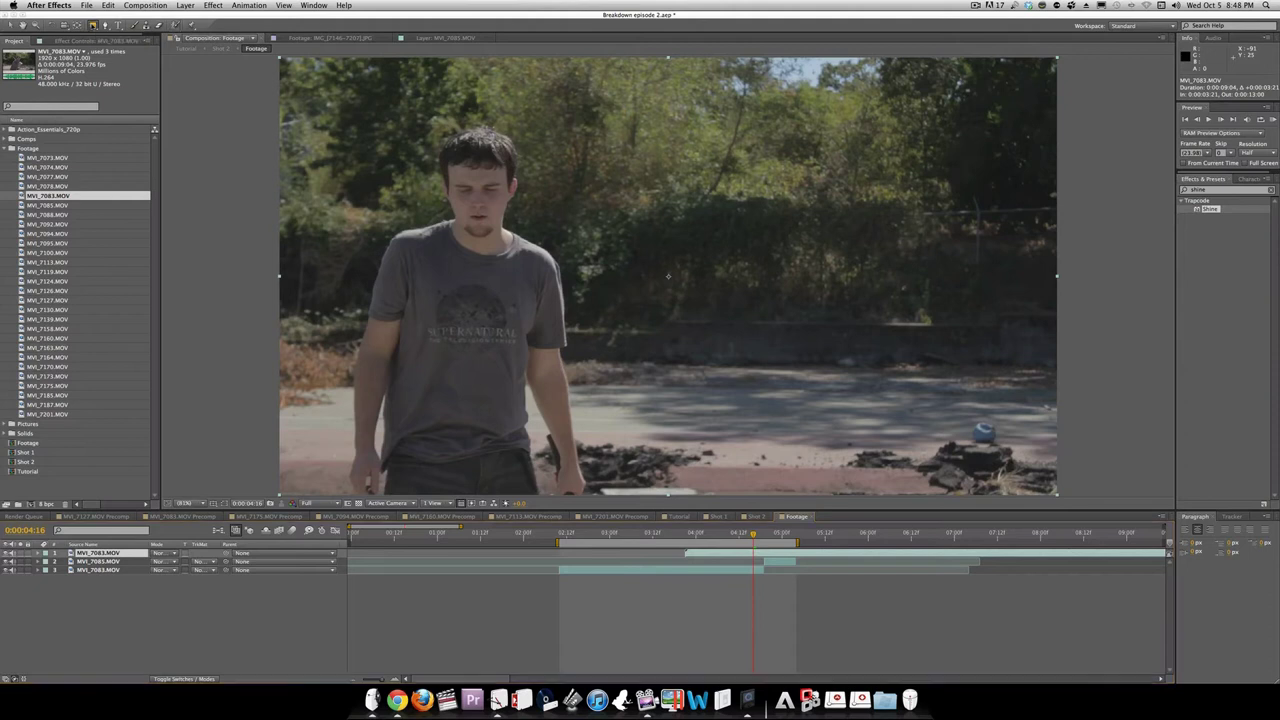
pyautogui.moveTo(584, 58); pyautogui.dragTo(1083, 520)
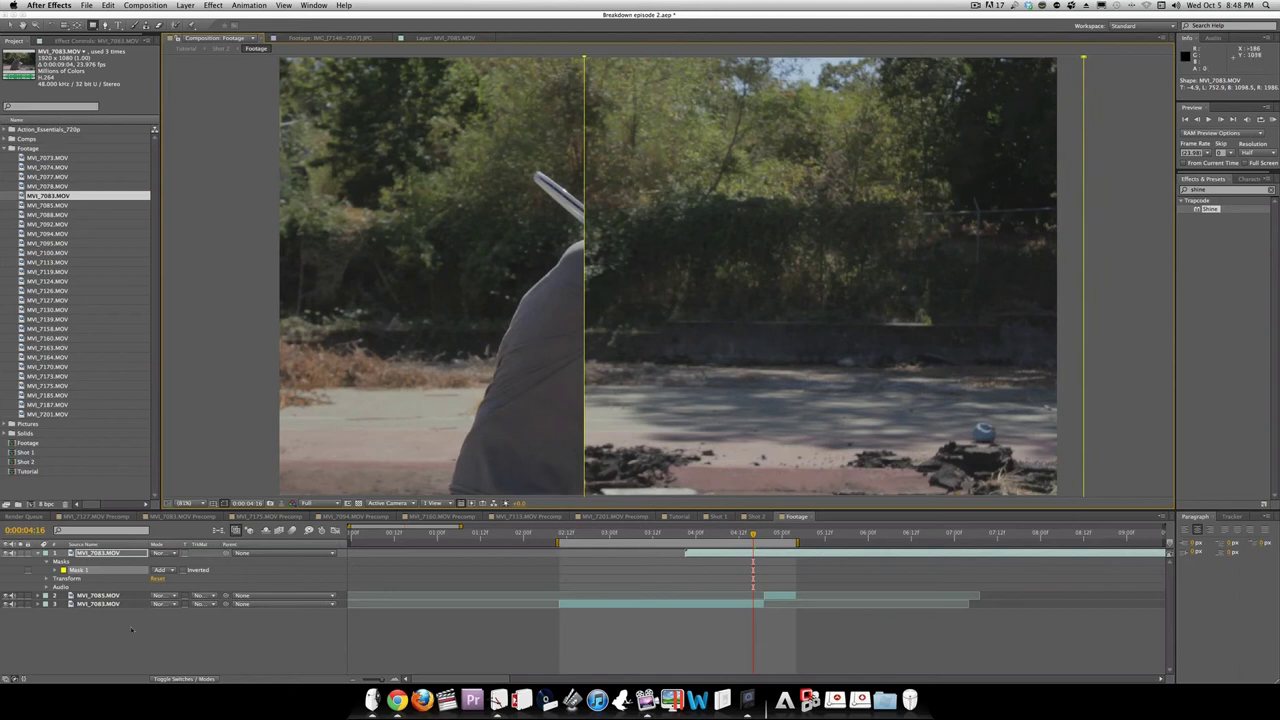
# Set the MVI_7083.MOV layer's mask mode to None and nudge the mask's left edge slightly away from the standing player
pyautogui.click(165, 570)
pyautogui.click(168, 580)
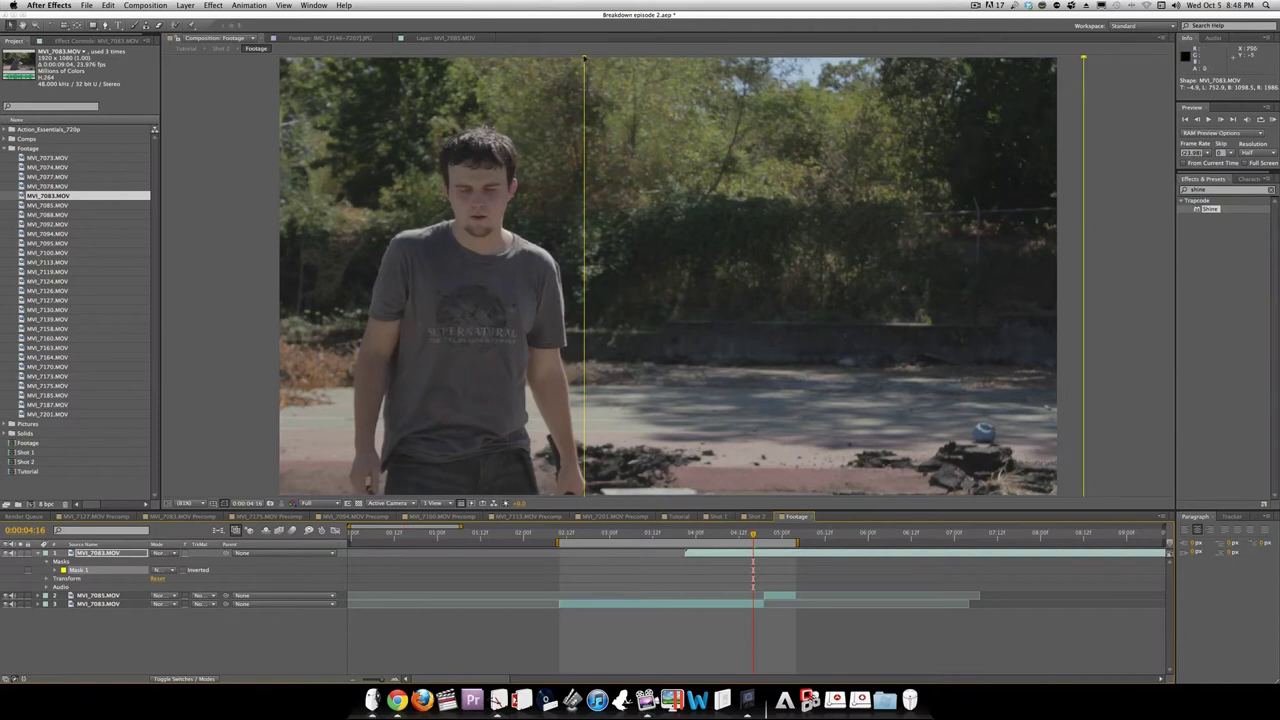
pyautogui.click(586, 278)
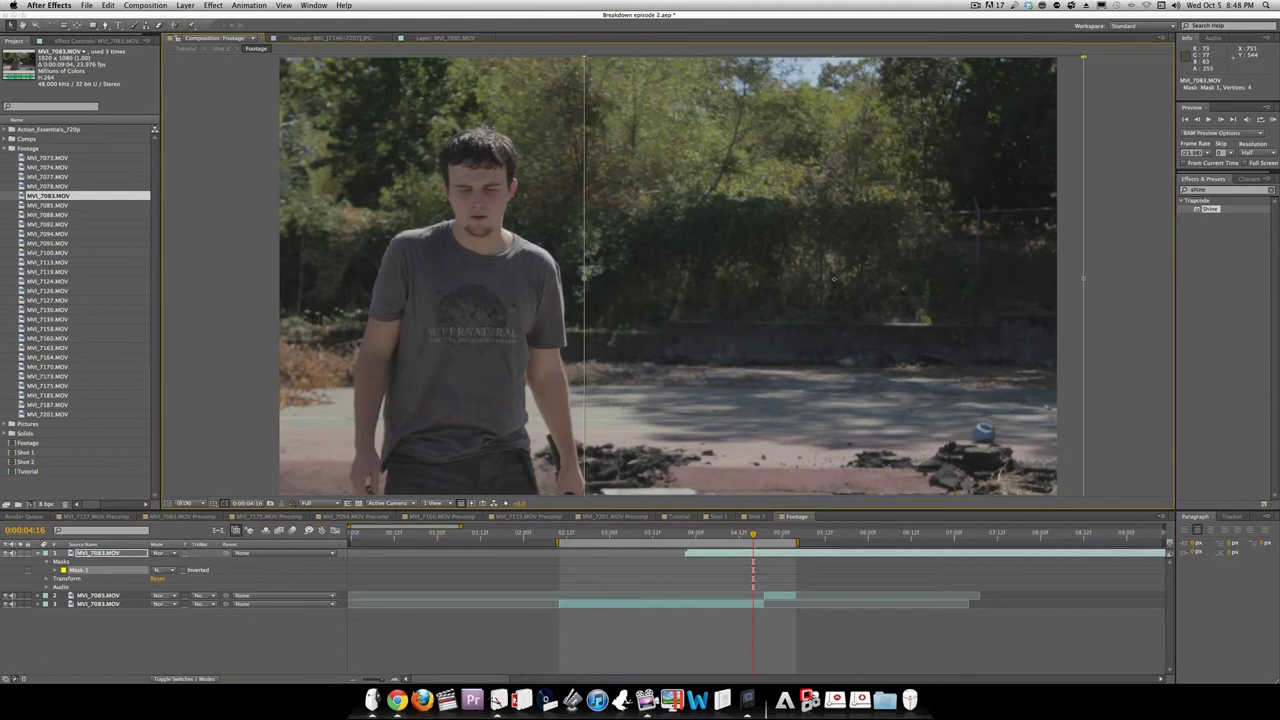
pyautogui.moveTo(584, 276); pyautogui.dragTo(588, 276)
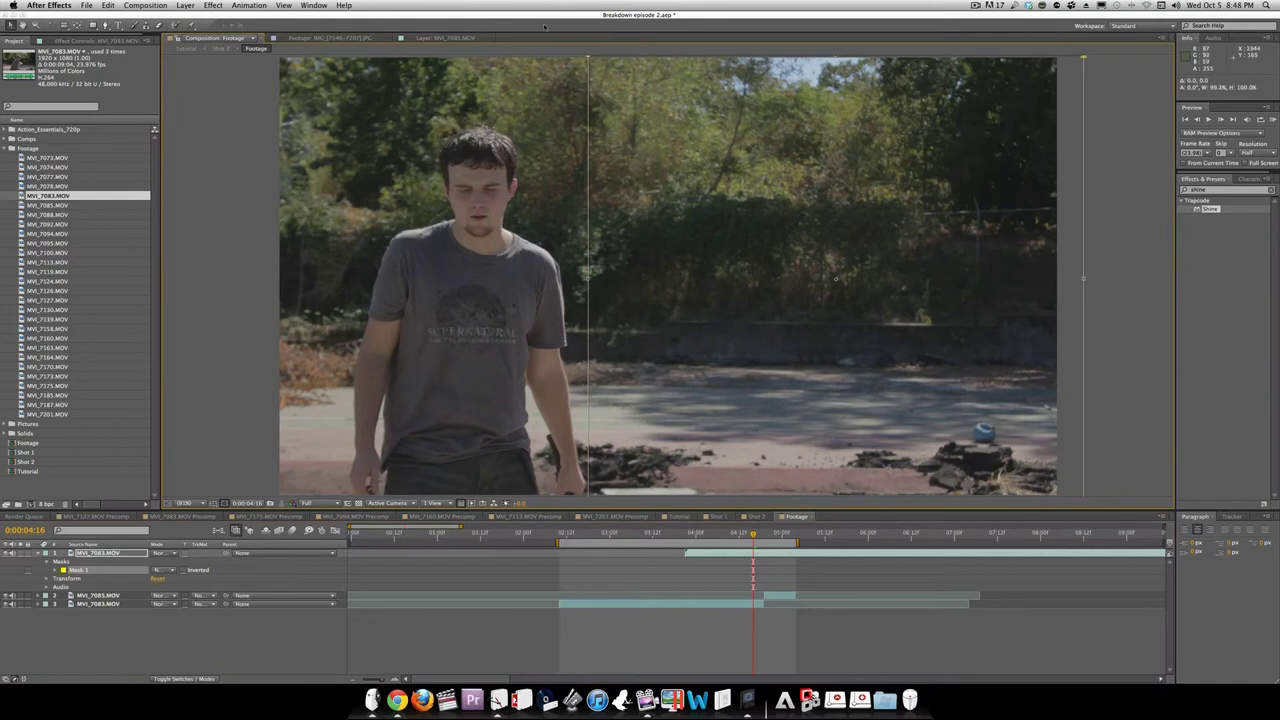
# Rename the masked MVI_7083.MOV layer Cleanplate and move it beneath the other two layers
pyautogui.click(136, 550)
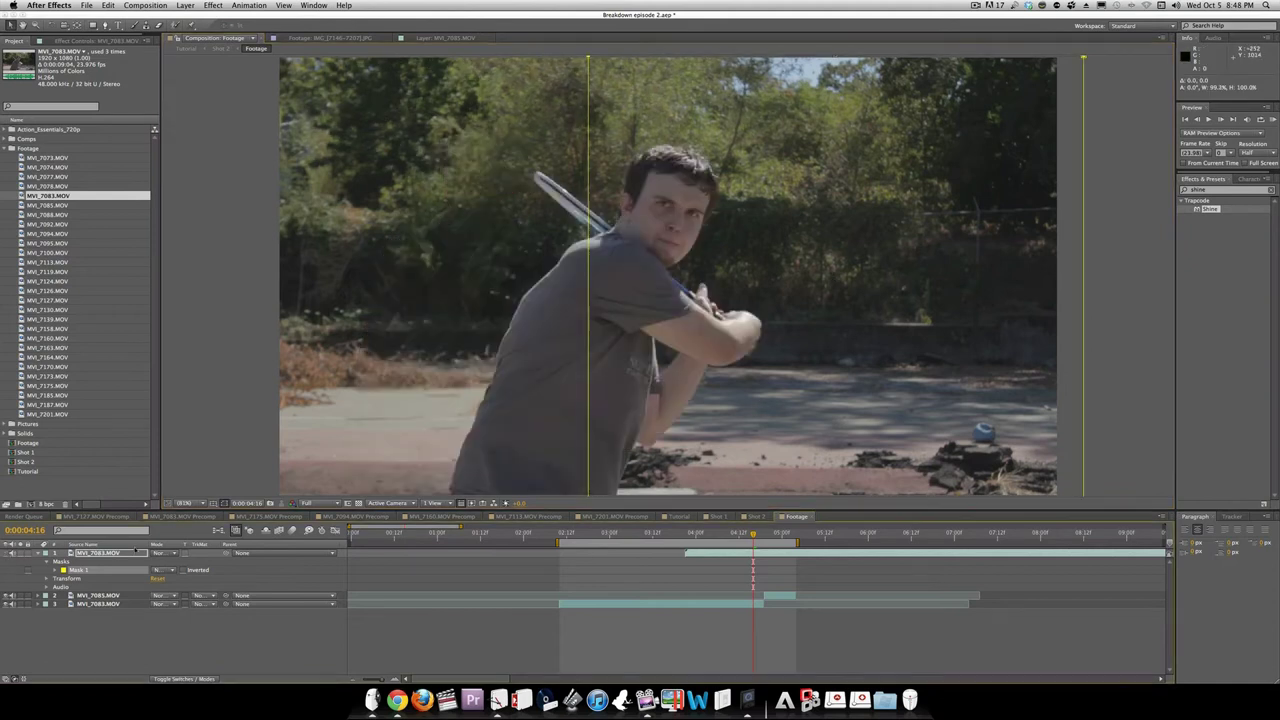
pyautogui.press('Return')
pyautogui.press('BackSpace')
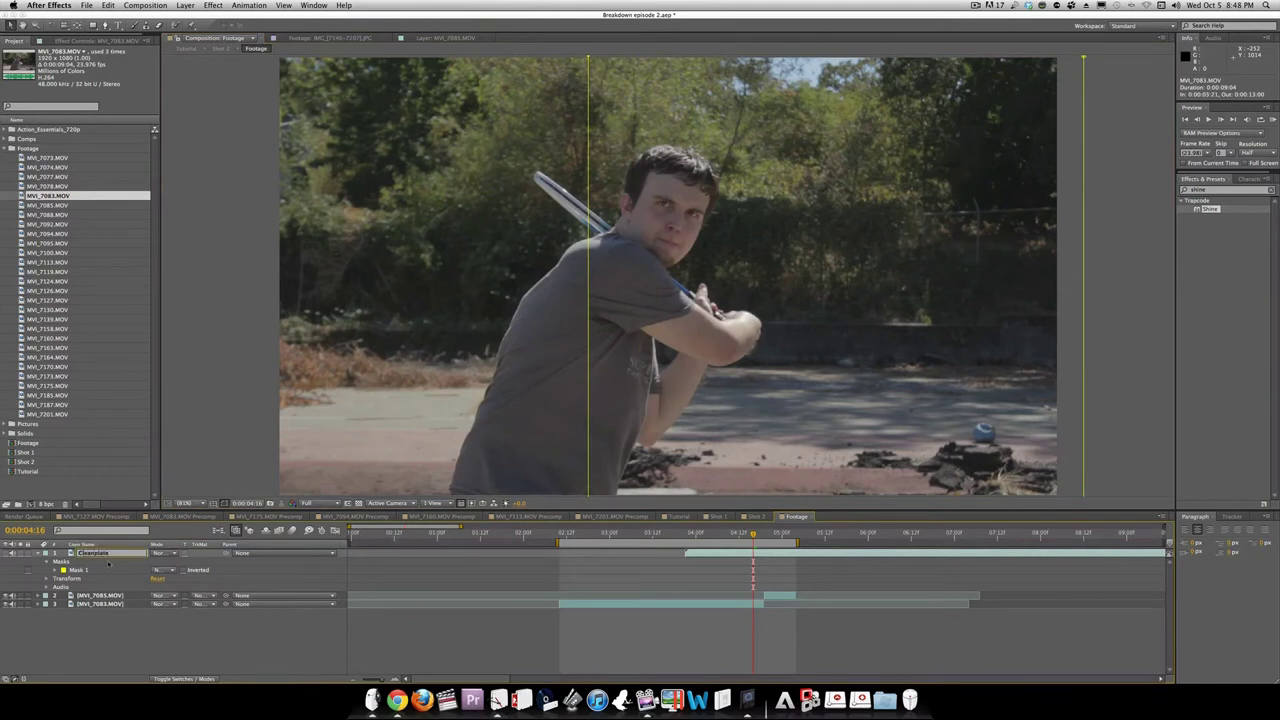
pyautogui.press('Return')
pyautogui.moveTo(108, 554); pyautogui.dragTo(108, 608)
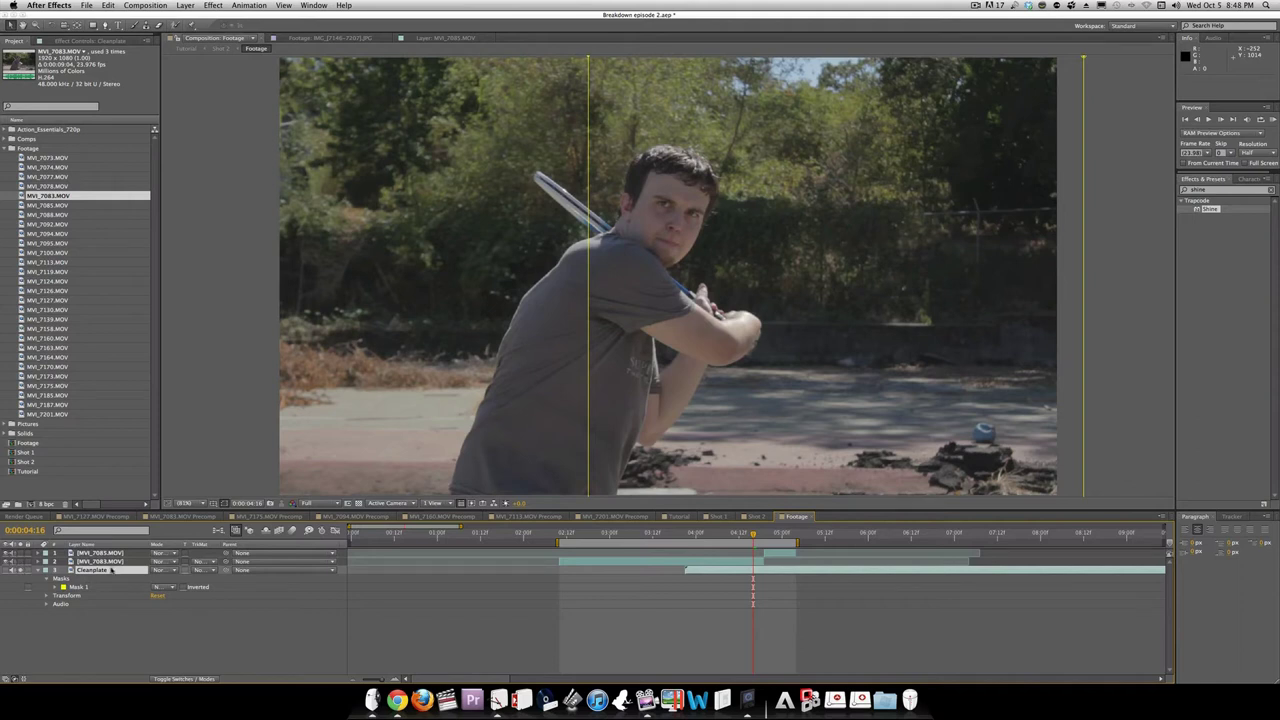
# Duplicate the Cleanplate layer and hide the two player layers above so only the clean plate footage shows
pyautogui.click(111, 570)
pyautogui.press('super+d')
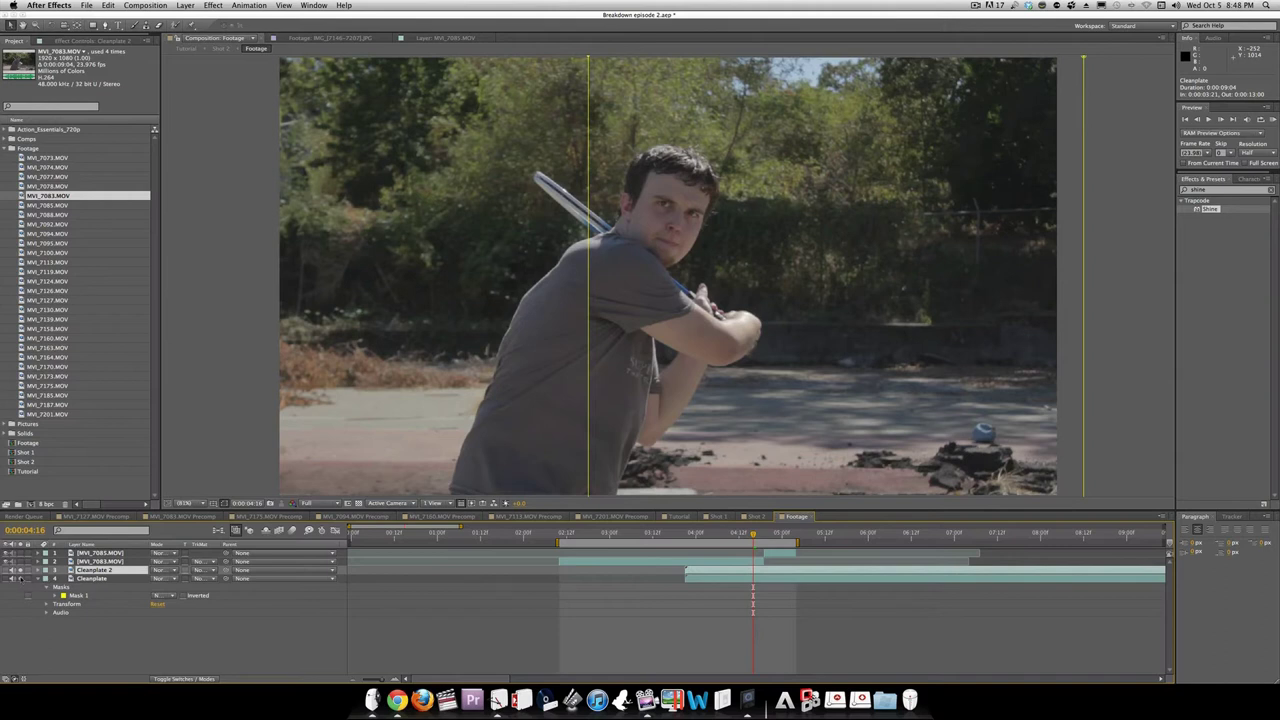
pyautogui.moveTo(6, 561); pyautogui.dragTo(6, 552)
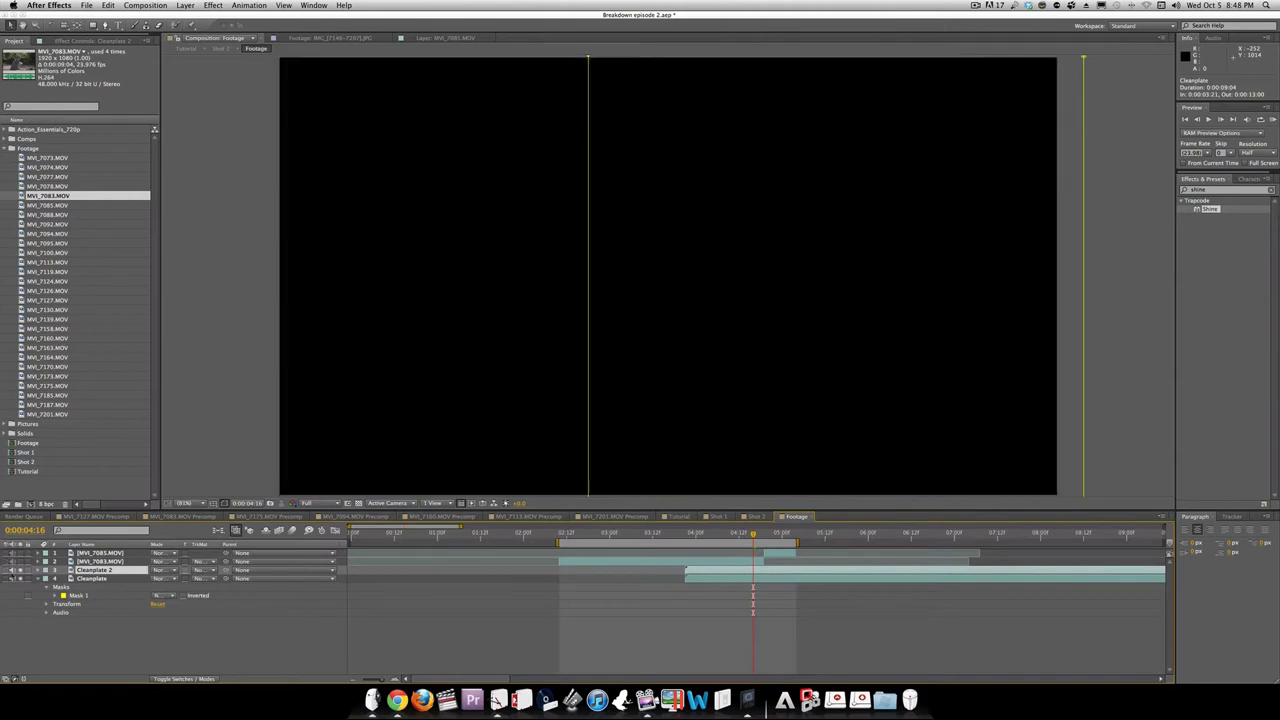
pyautogui.click(8, 578)
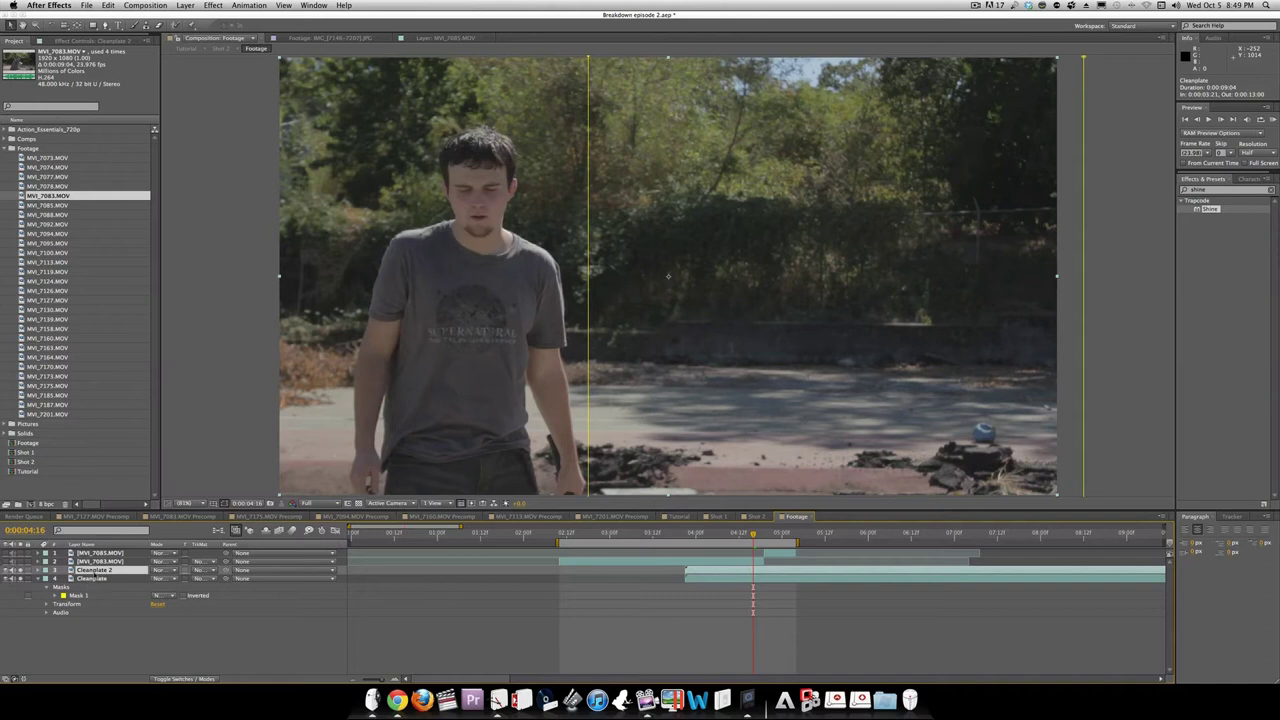
# Set the Cleanplate mask to Add and shift the Cleanplate 2 layer to start at 0:00:03:04
pyautogui.press('m')
pyautogui.click(165, 579)
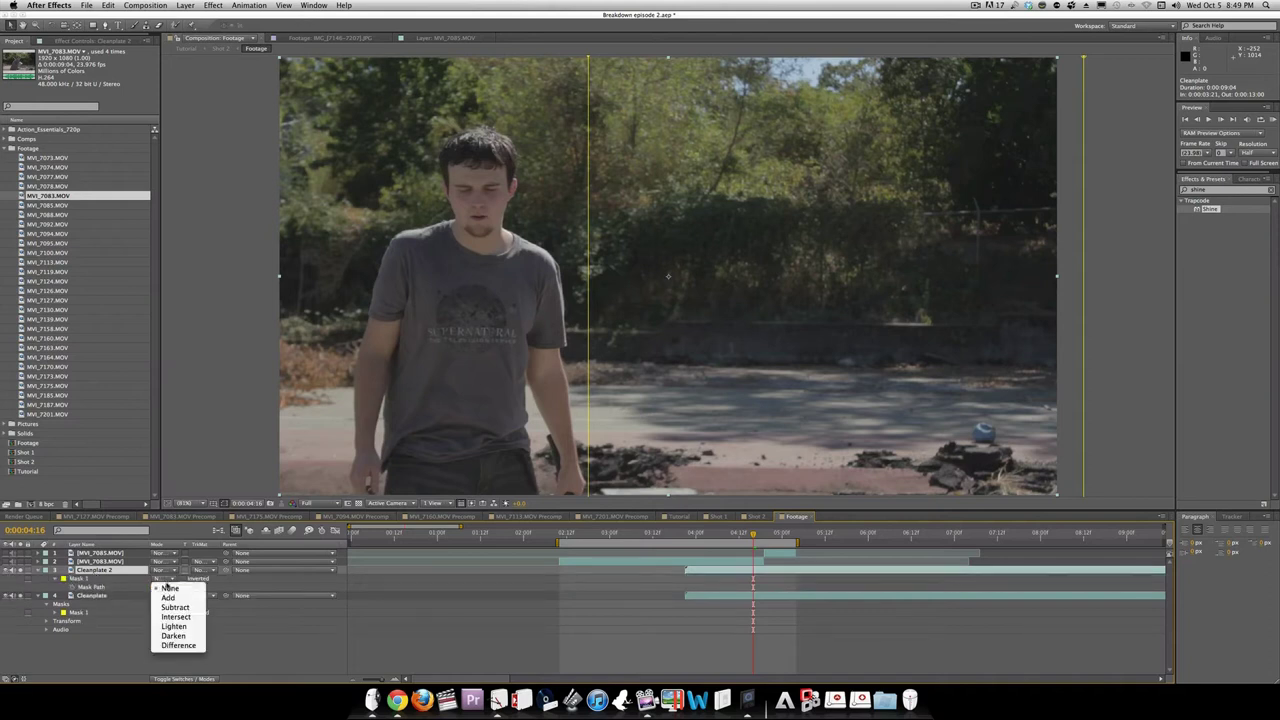
pyautogui.click(162, 588)
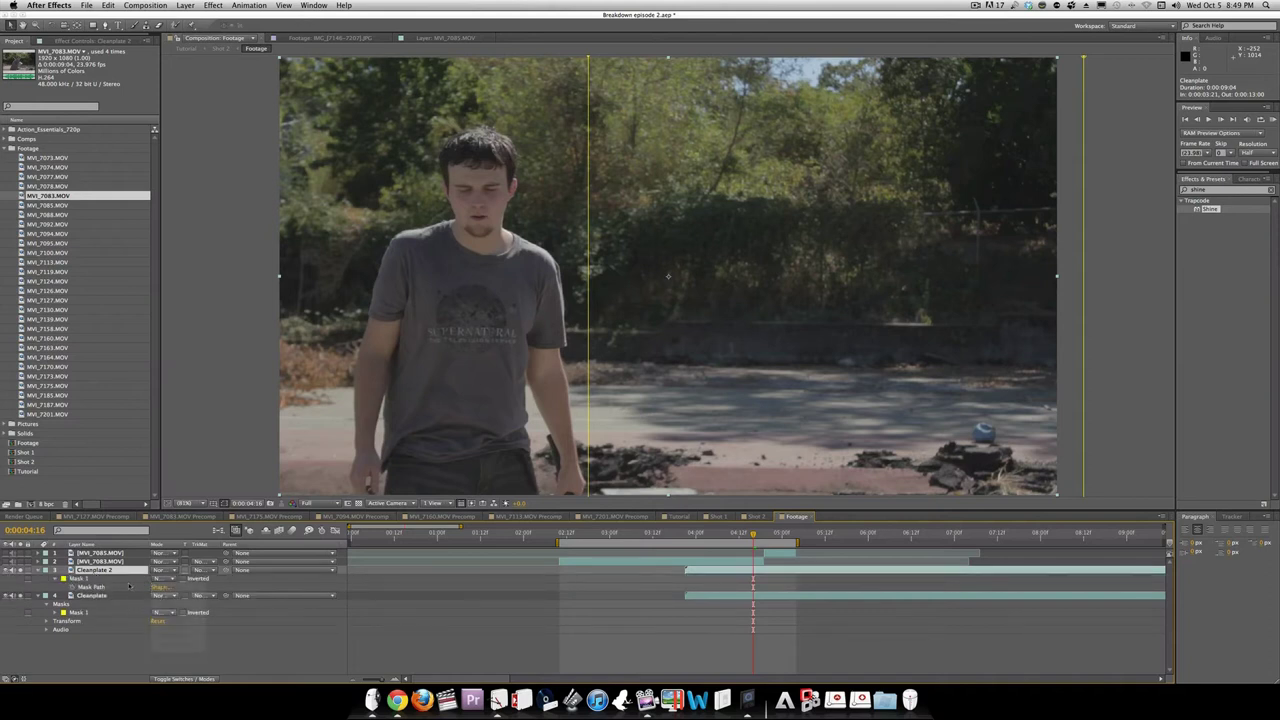
pyautogui.click(172, 612)
pyautogui.click(170, 626)
pyautogui.moveTo(760, 570); pyautogui.dragTo(394, 570)
pyautogui.moveTo(840, 571); pyautogui.dragTo(702, 570)
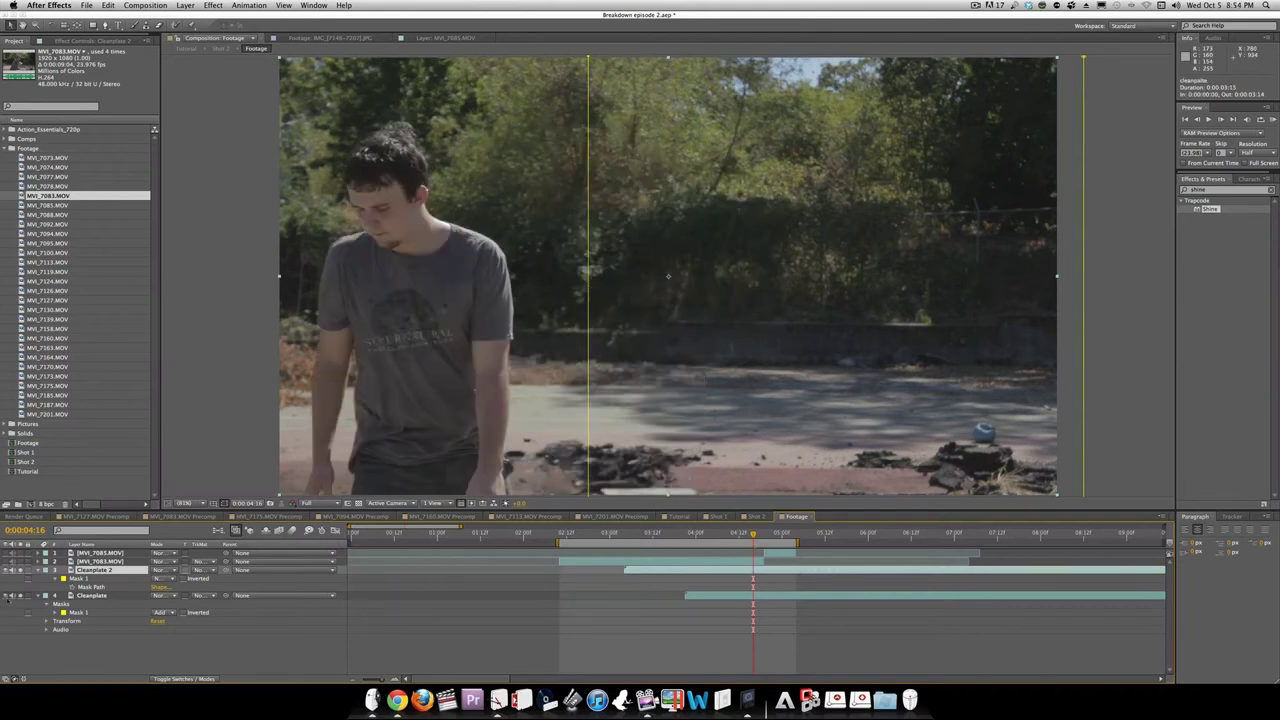
# Hide Cleanplate 2, nudge the left edge of the Cleanplate mask slightly outward and set that mask's mode to None
pyautogui.click(7, 570)
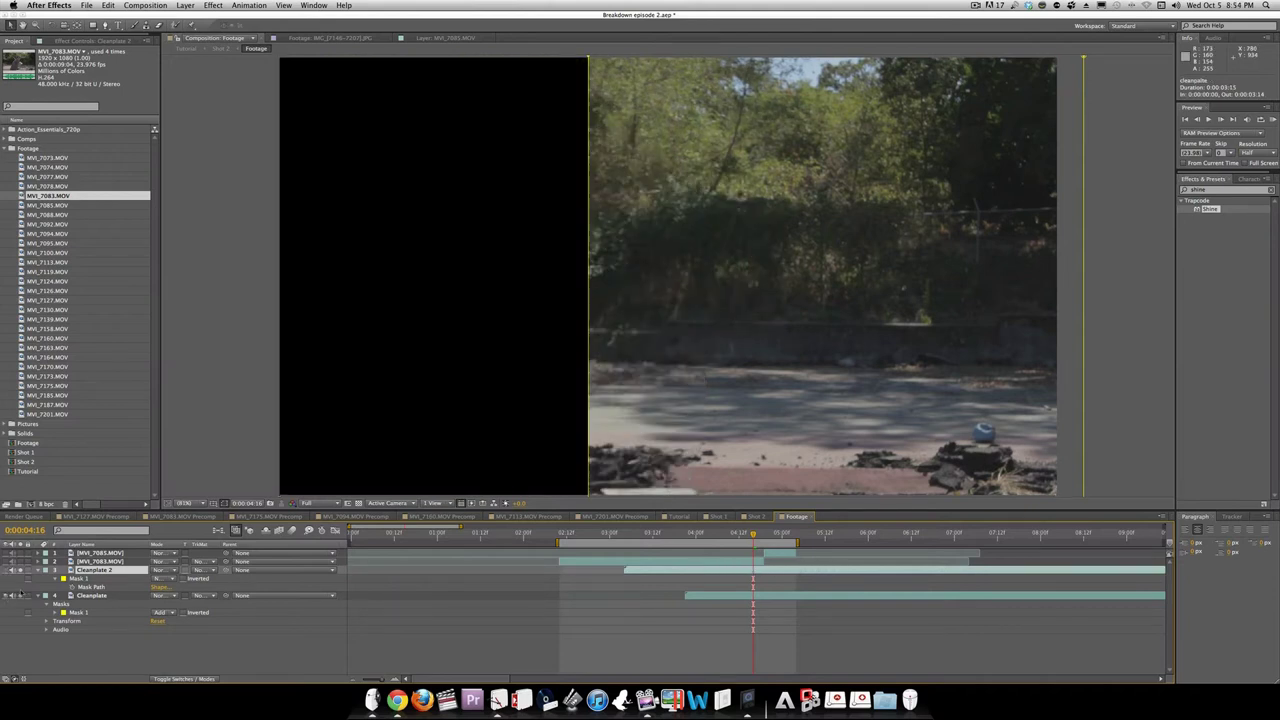
pyautogui.click(79, 595)
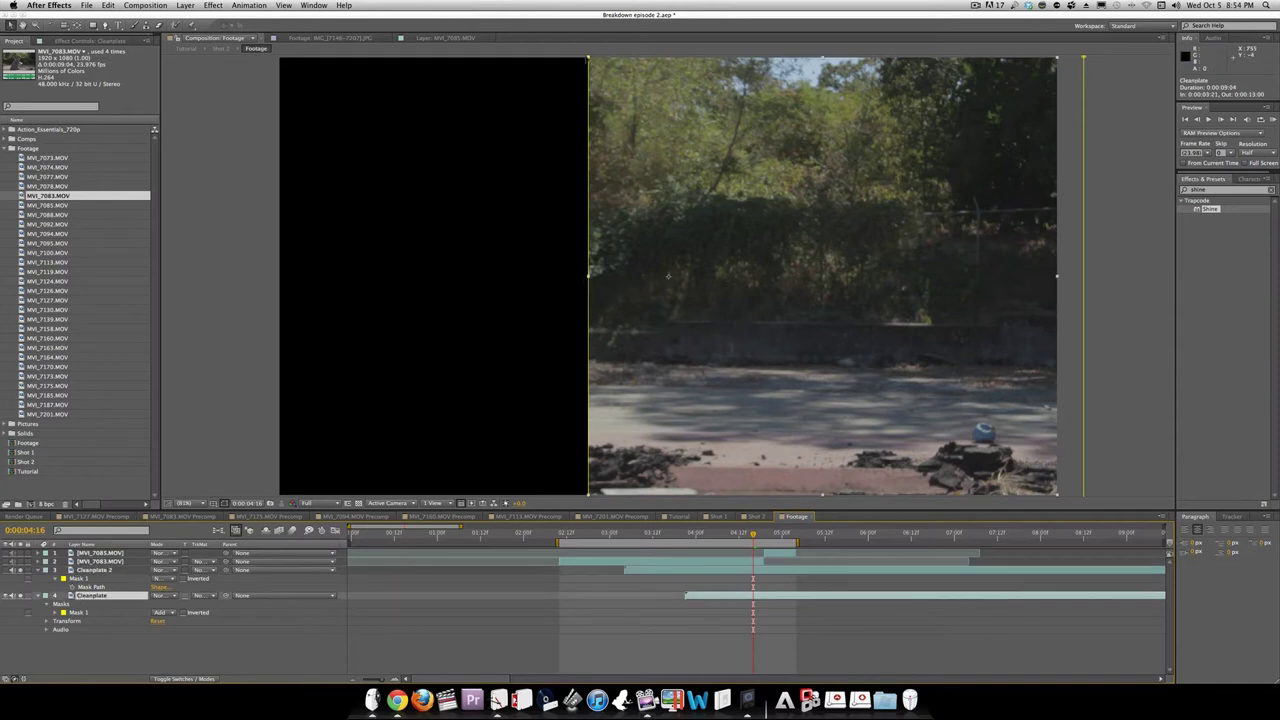
pyautogui.doubleClick(589, 57)
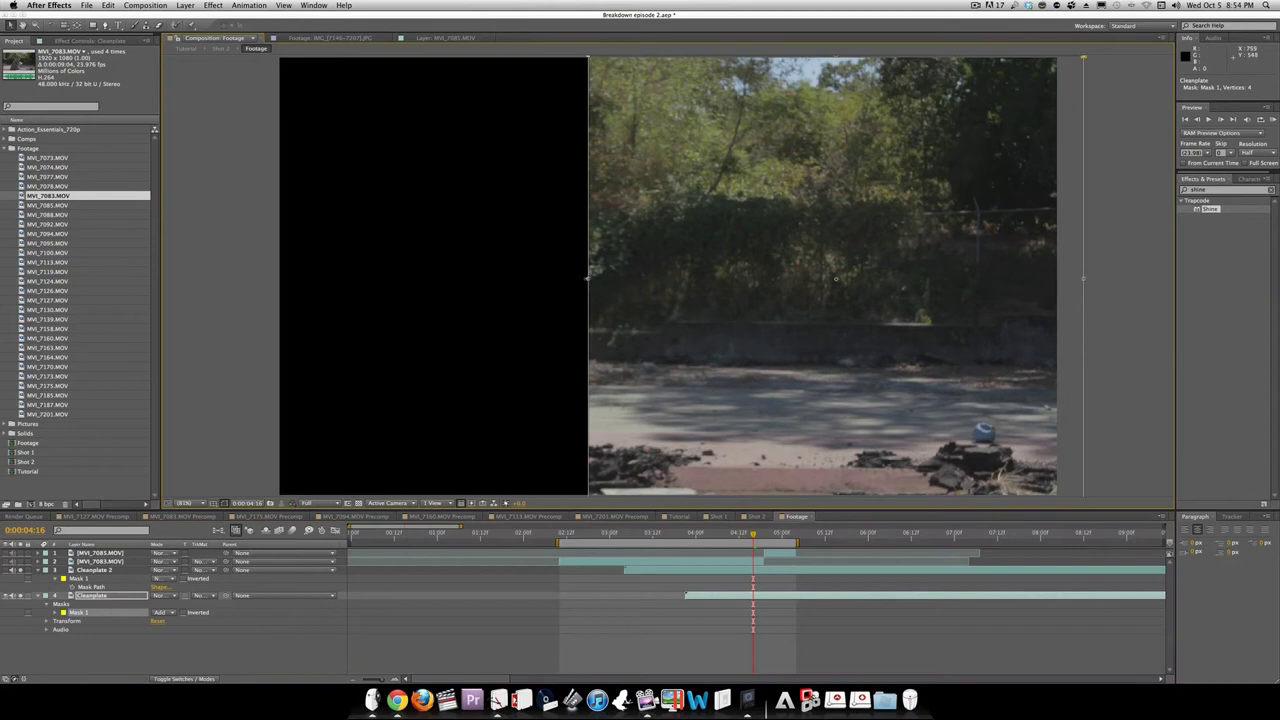
pyautogui.moveTo(587, 278)
pyautogui.mouseDown()
pyautogui.moveTo(549, 279)
pyautogui.moveTo(587, 279)
pyautogui.mouseUp()
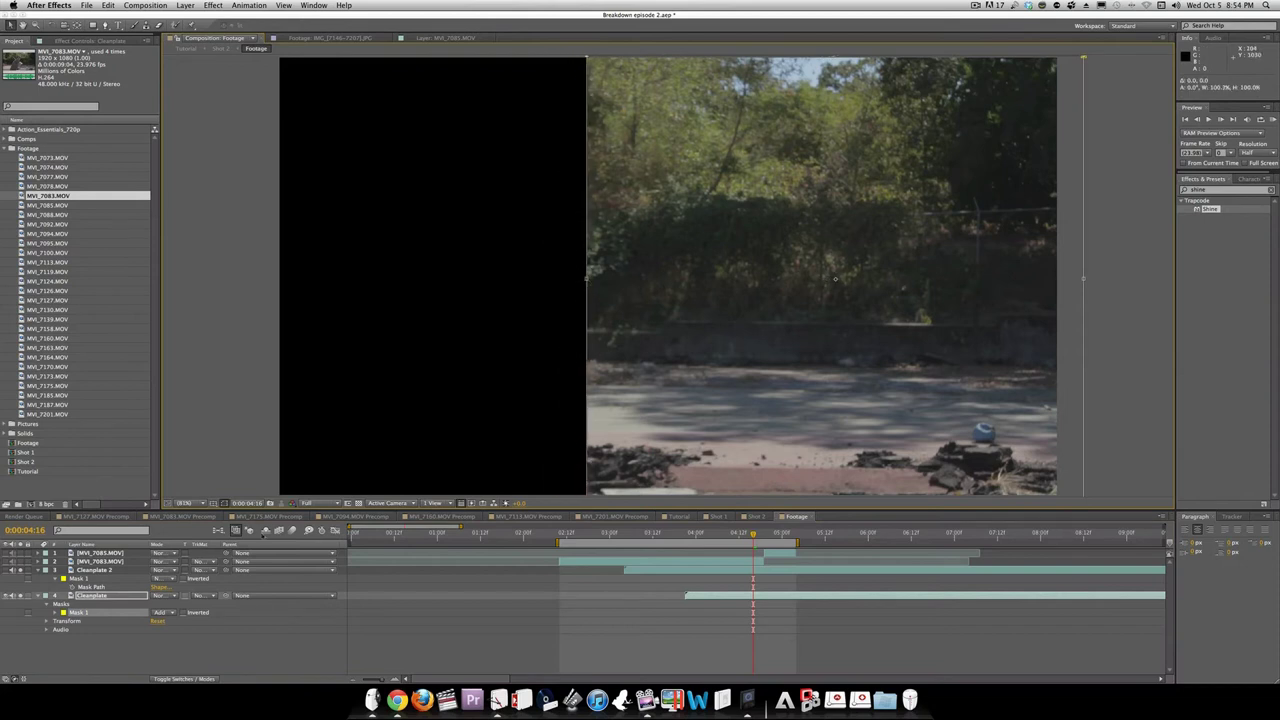
pyautogui.click(162, 618)
pyautogui.click(170, 622)
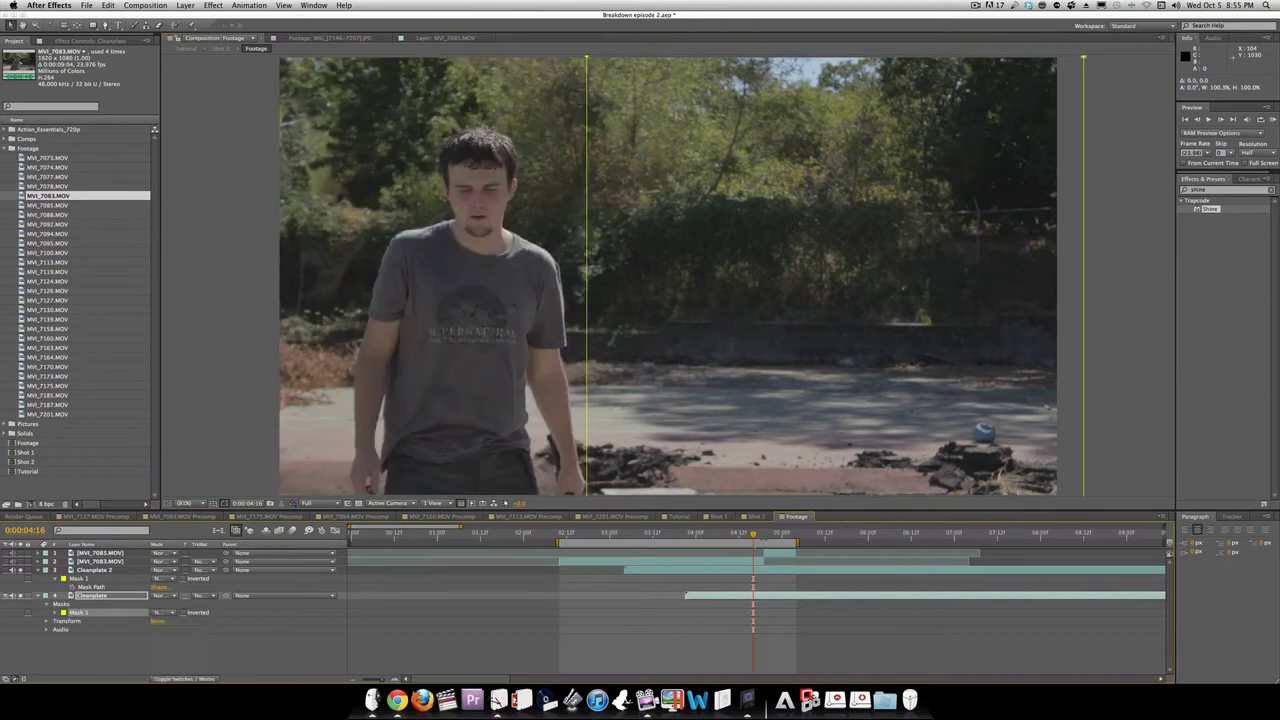
# At 0:00:07:09, extend the left edge of the Cleanplate mask to just beside the player's back
pyautogui.moveTo(752, 537); pyautogui.dragTo(987, 537)
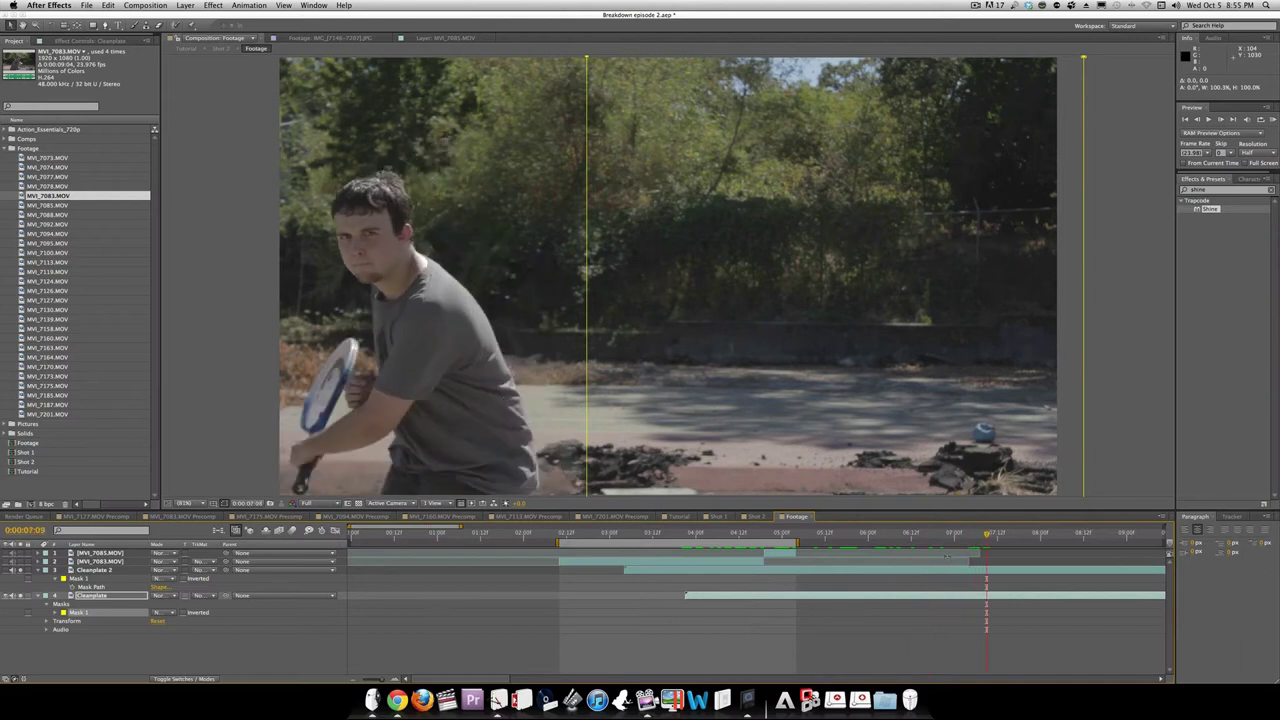
pyautogui.doubleClick(587, 60)
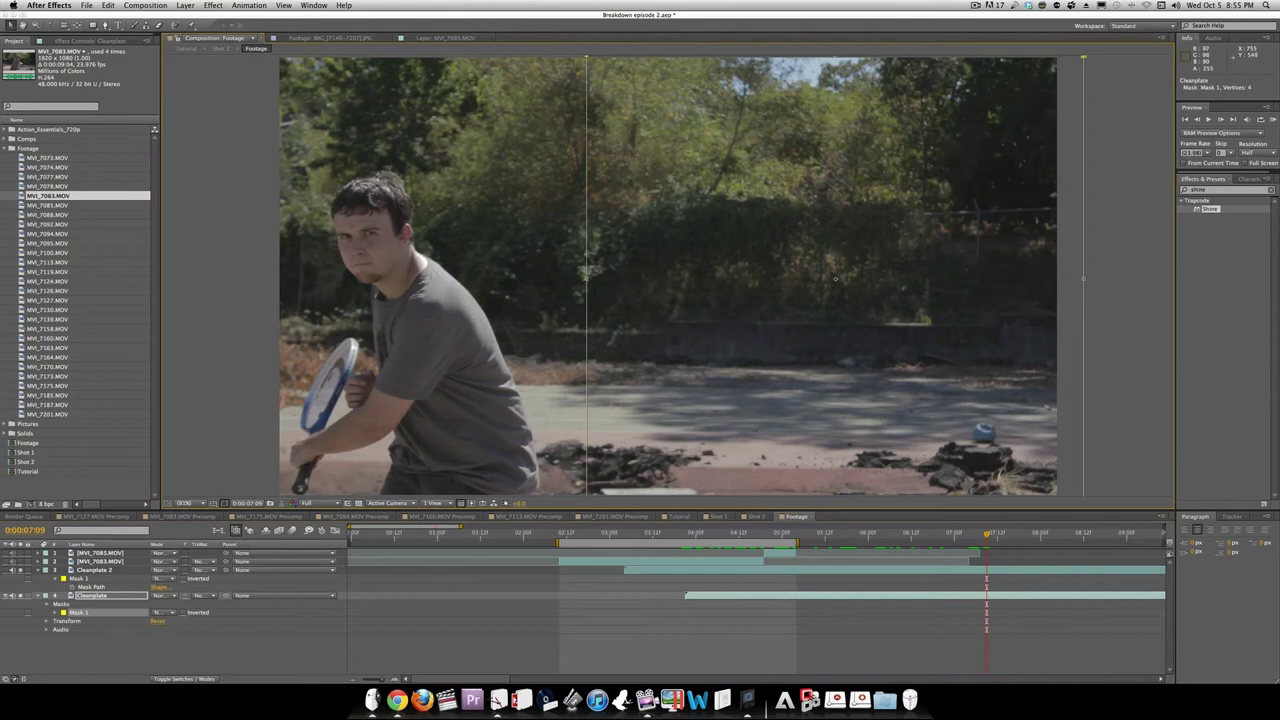
pyautogui.moveTo(586, 279); pyautogui.dragTo(534, 280)
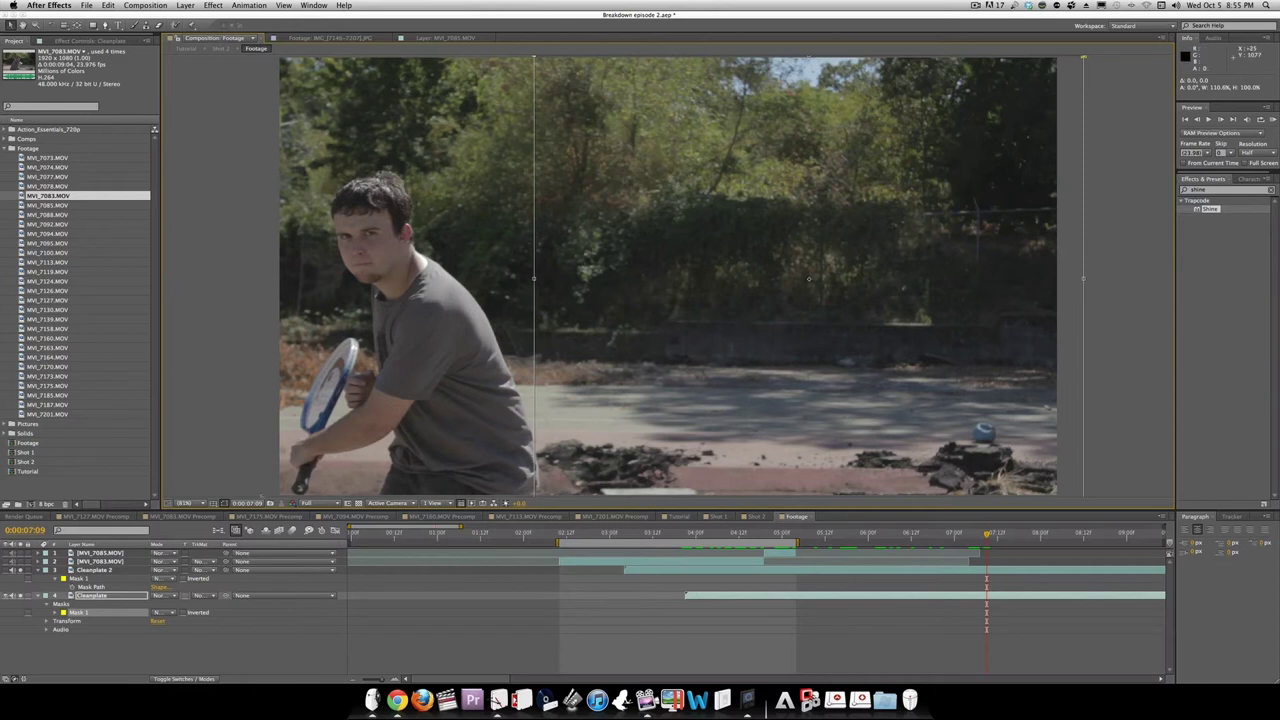
# Shift the visible Cleanplate 2 layer to start at 0:00:02:01 and extend its mask's left edge past the player
pyautogui.click(100, 570)
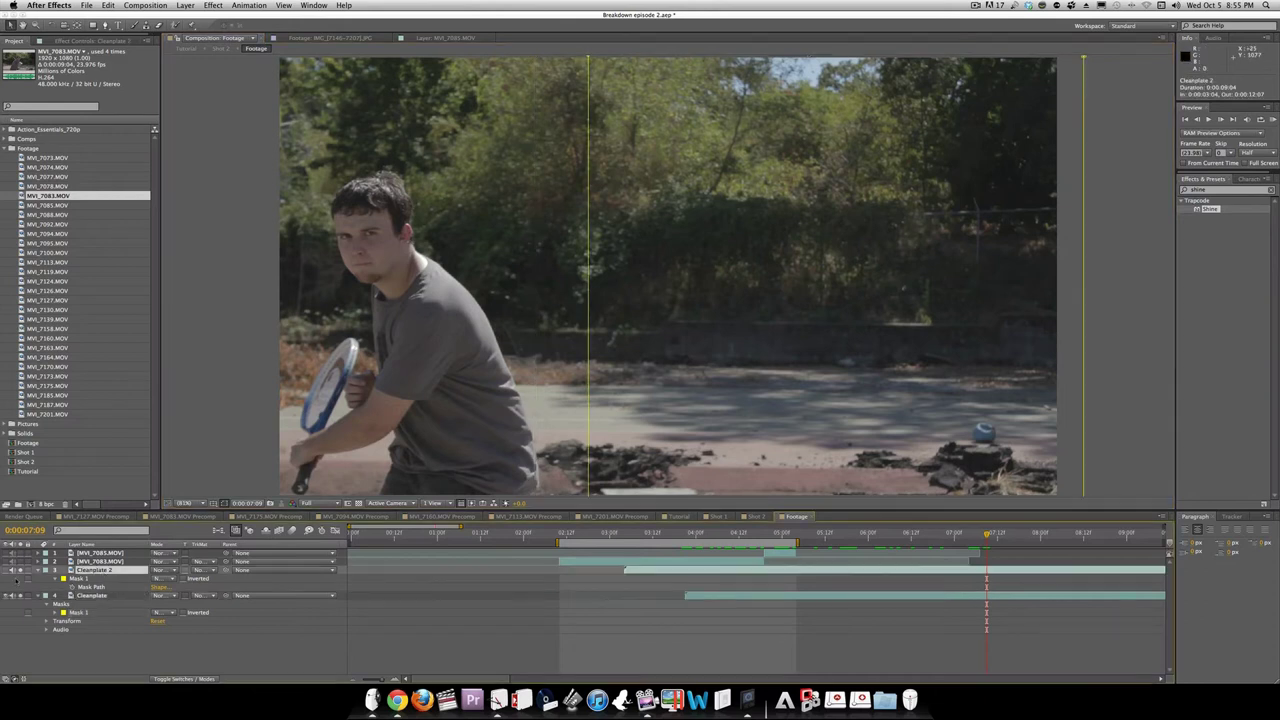
pyautogui.click(10, 569)
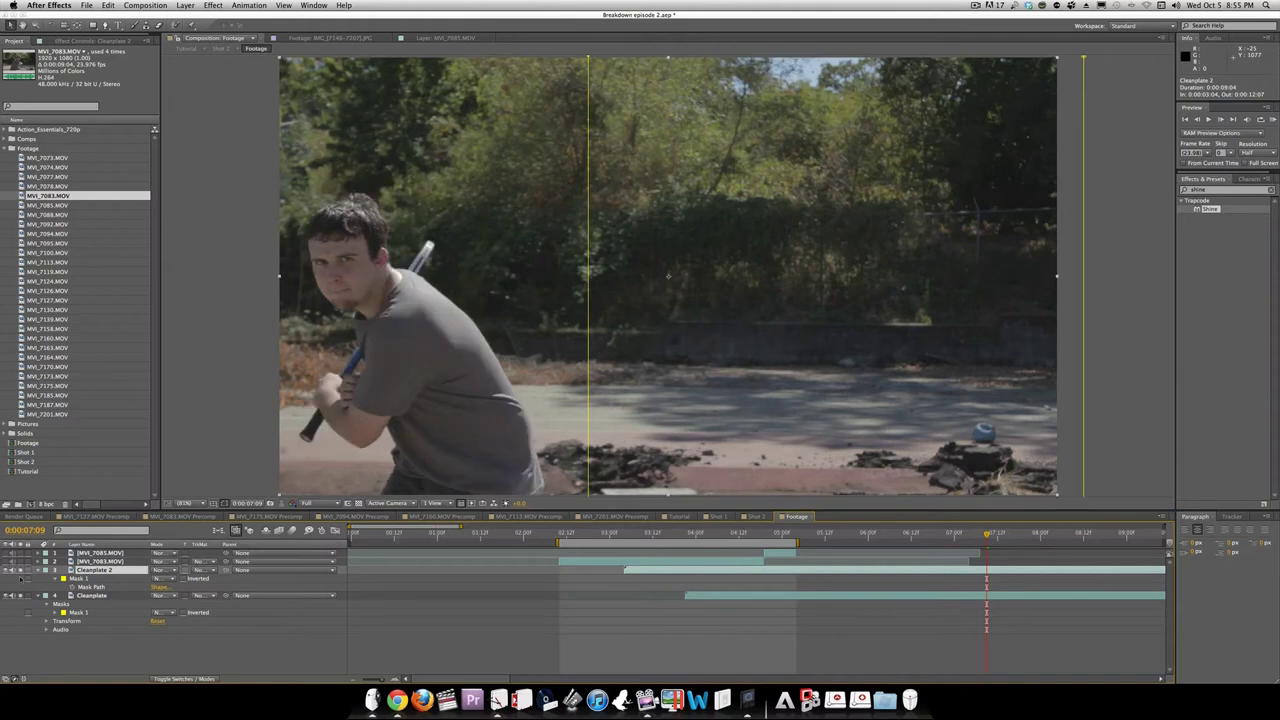
pyautogui.moveTo(827, 571); pyautogui.dragTo(730, 569)
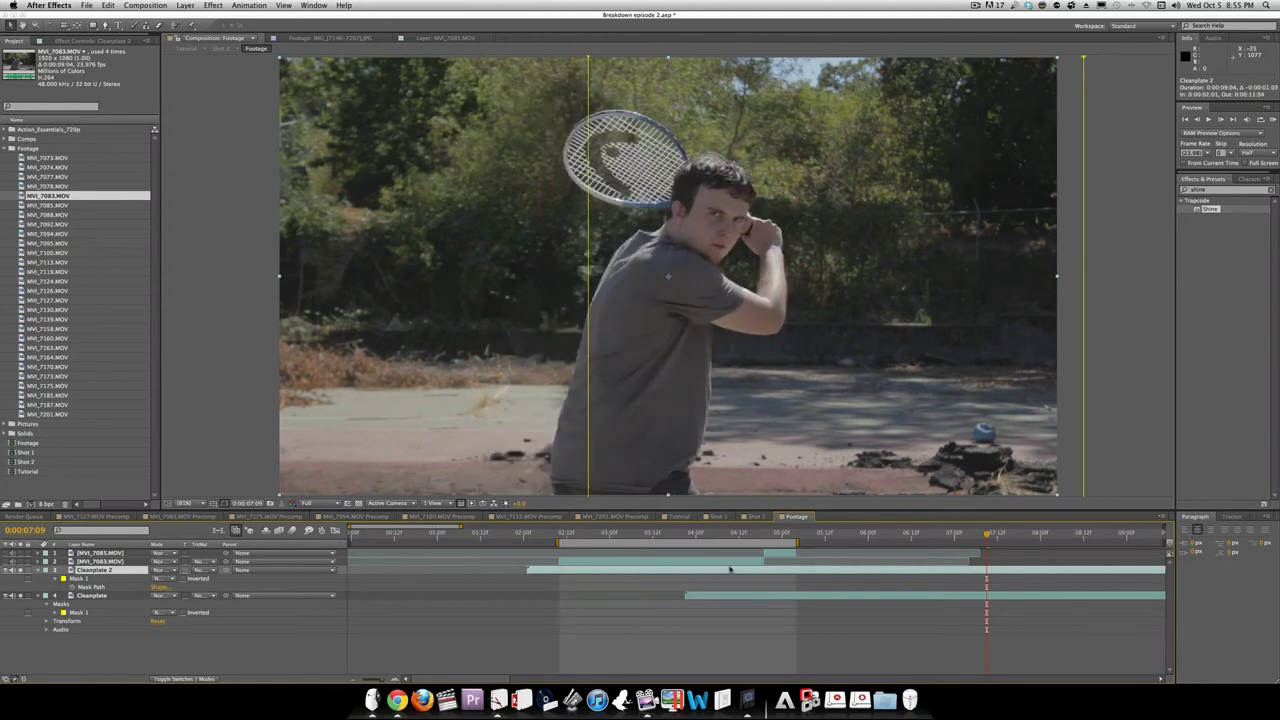
pyautogui.doubleClick(589, 59)
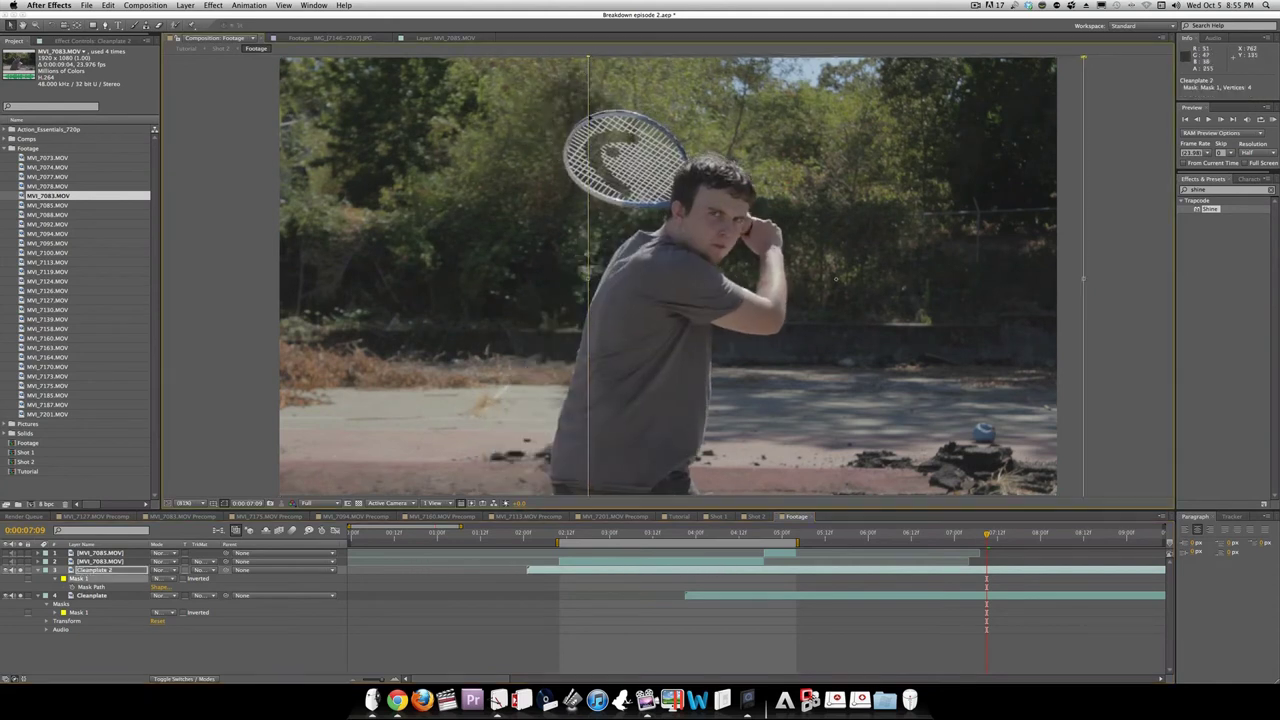
pyautogui.moveTo(588, 278); pyautogui.dragTo(546, 279)
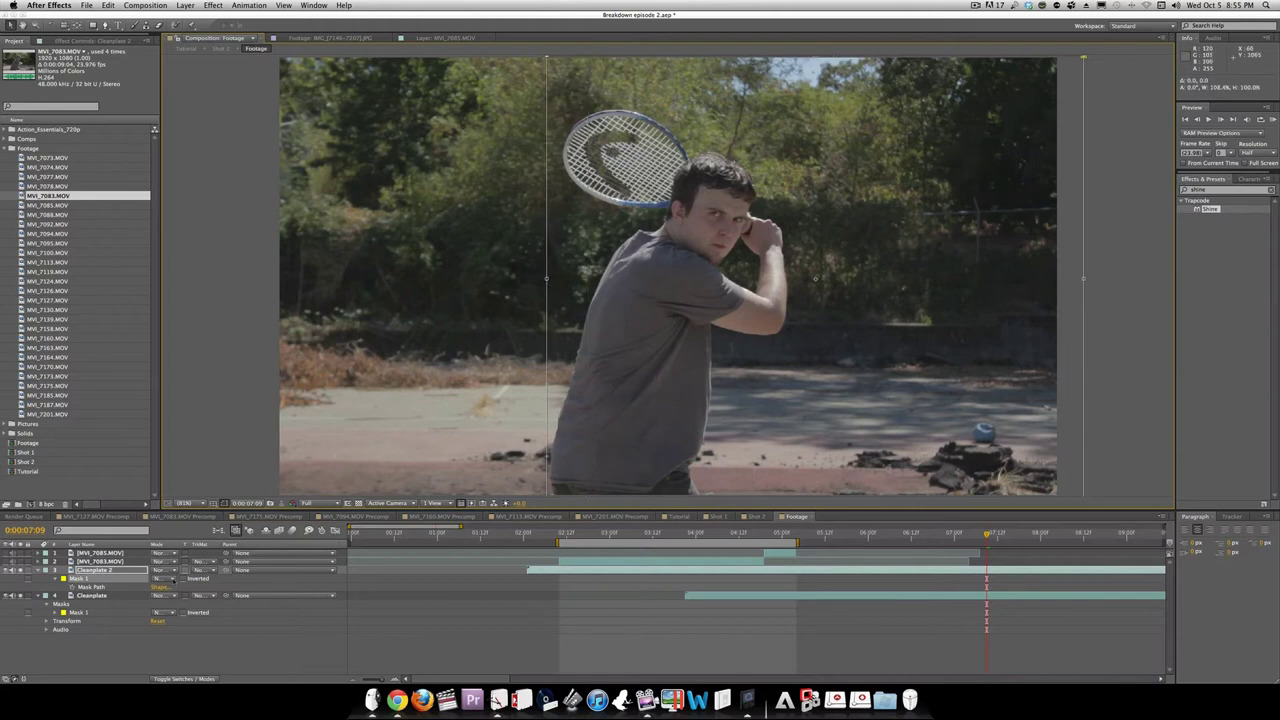
# Set the Cleanplate mask to Add and the Cleanplate 2 mask to Subtract so both halves form an empty court
pyautogui.click(165, 579)
pyautogui.click(171, 599)
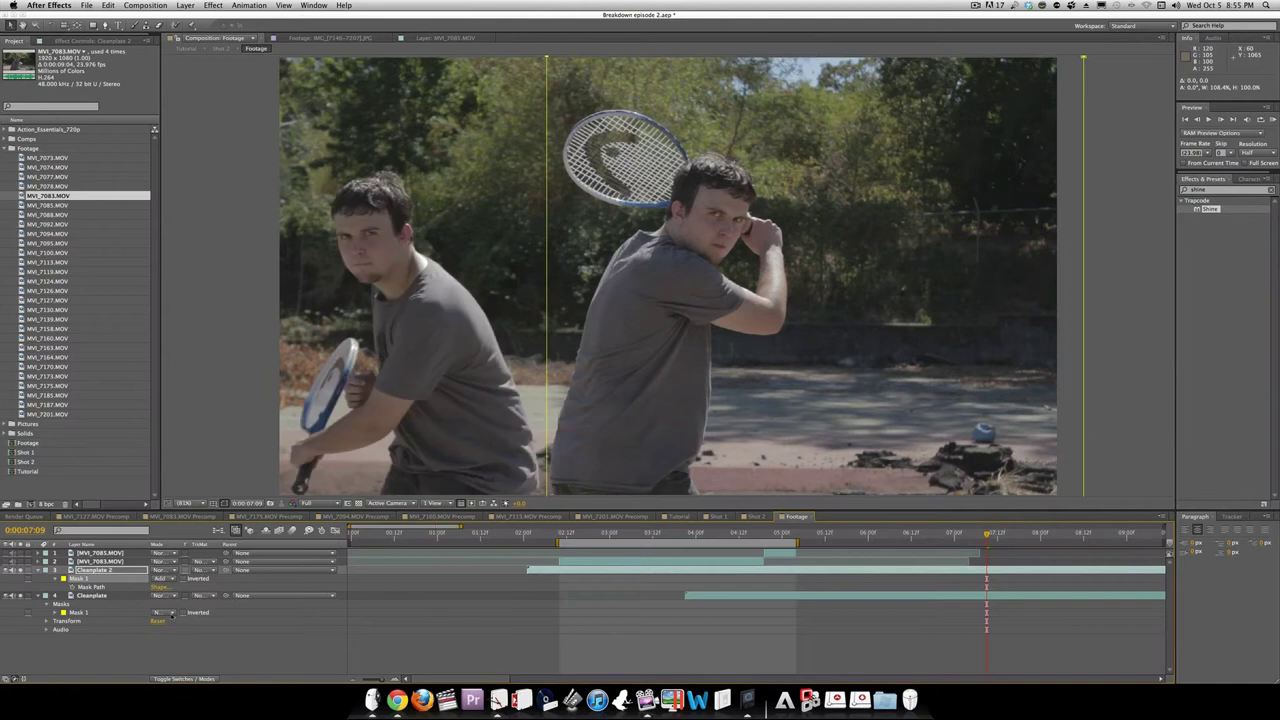
pyautogui.click(165, 612)
pyautogui.click(174, 623)
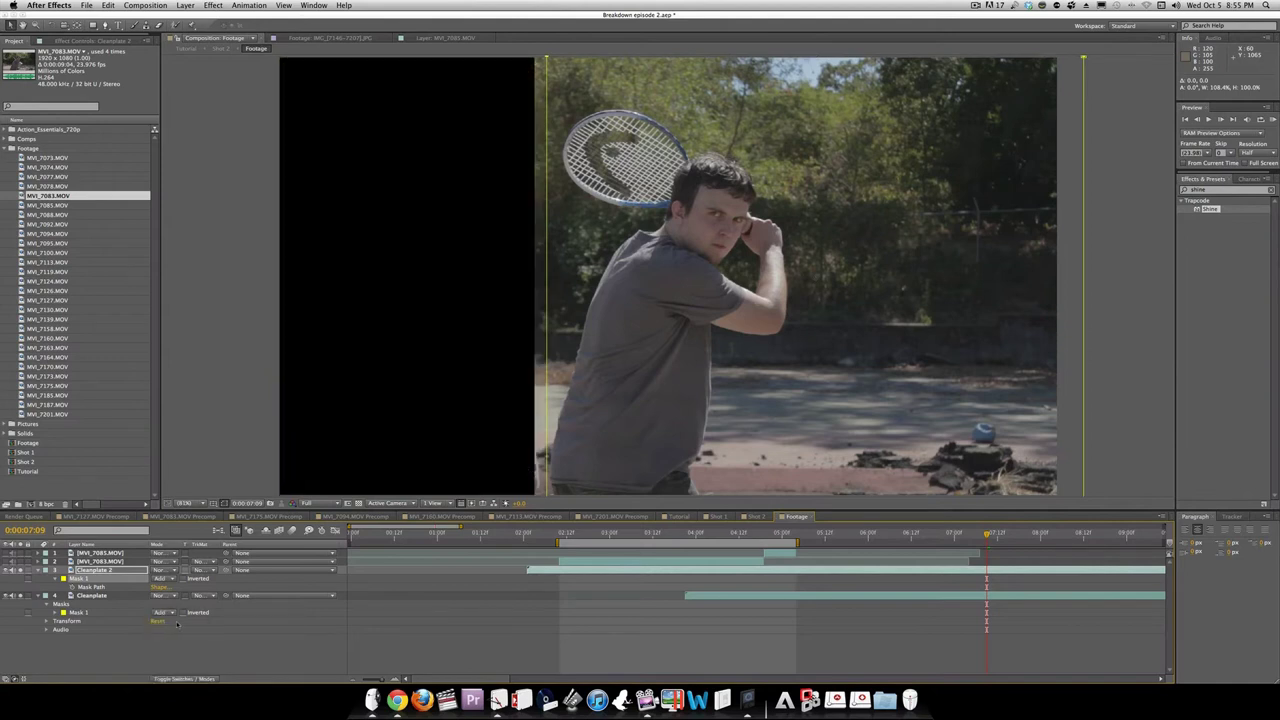
pyautogui.click(130, 570)
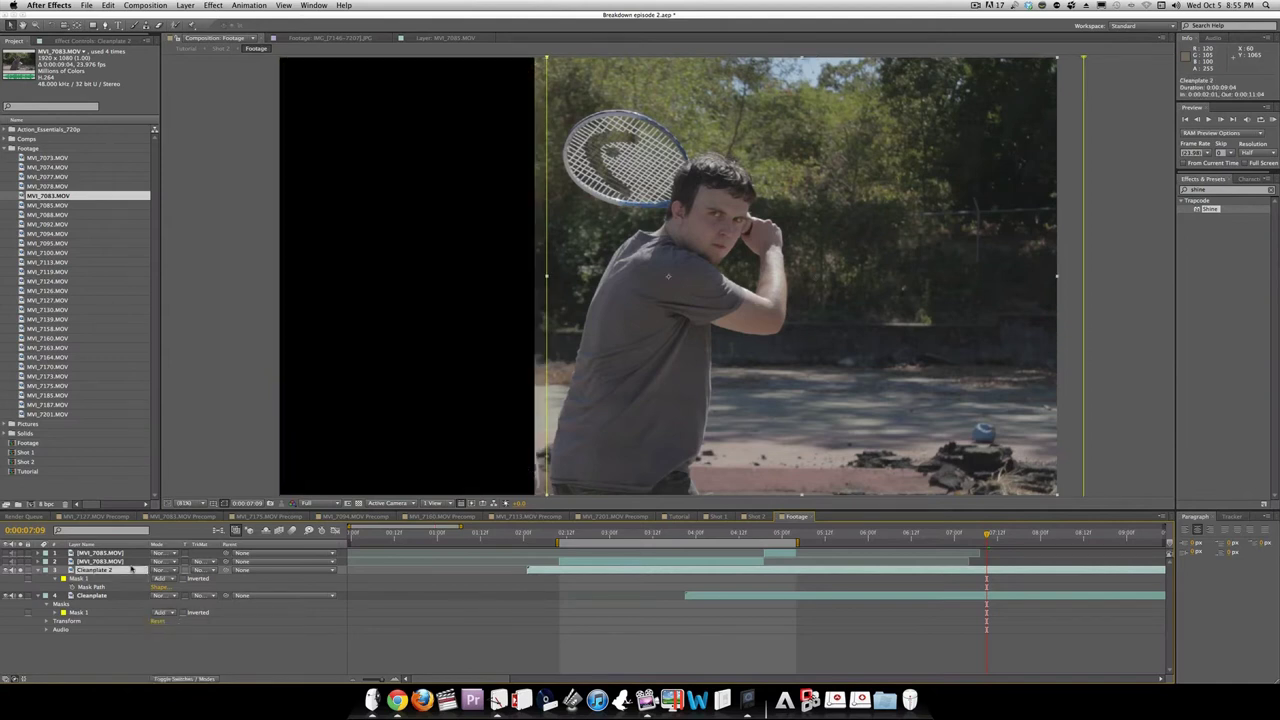
pyautogui.click(172, 579)
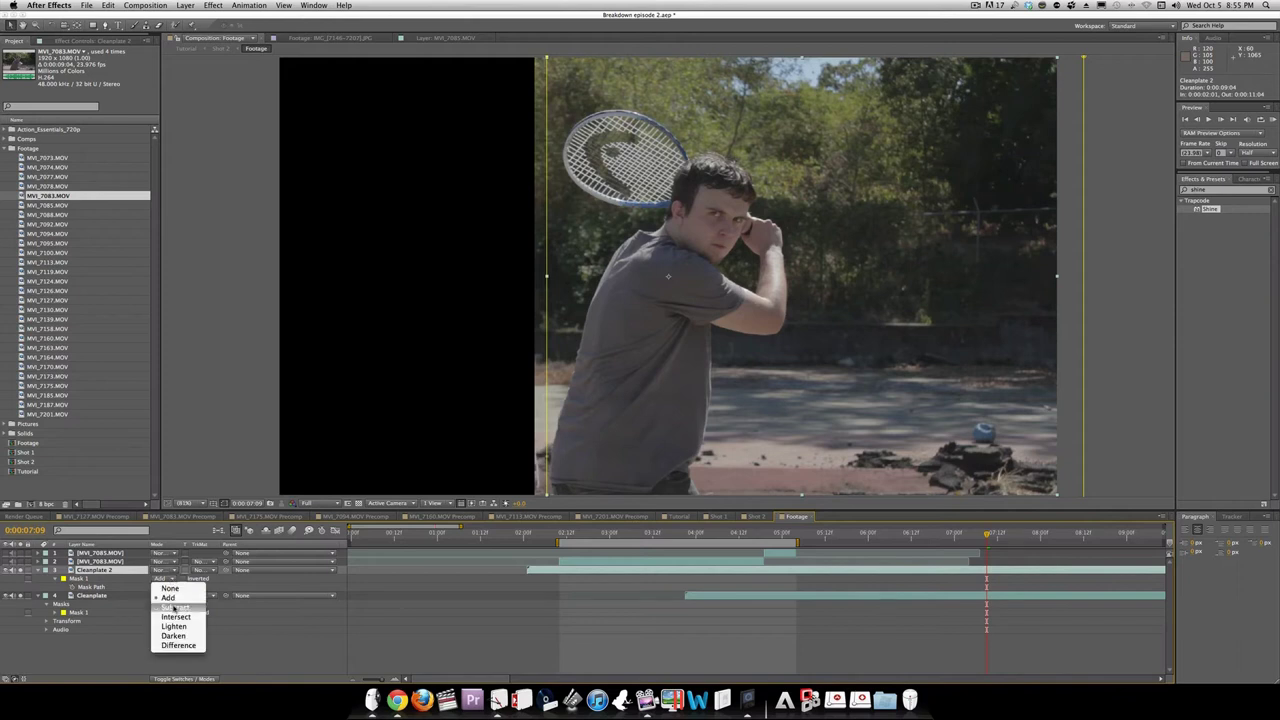
pyautogui.click(174, 606)
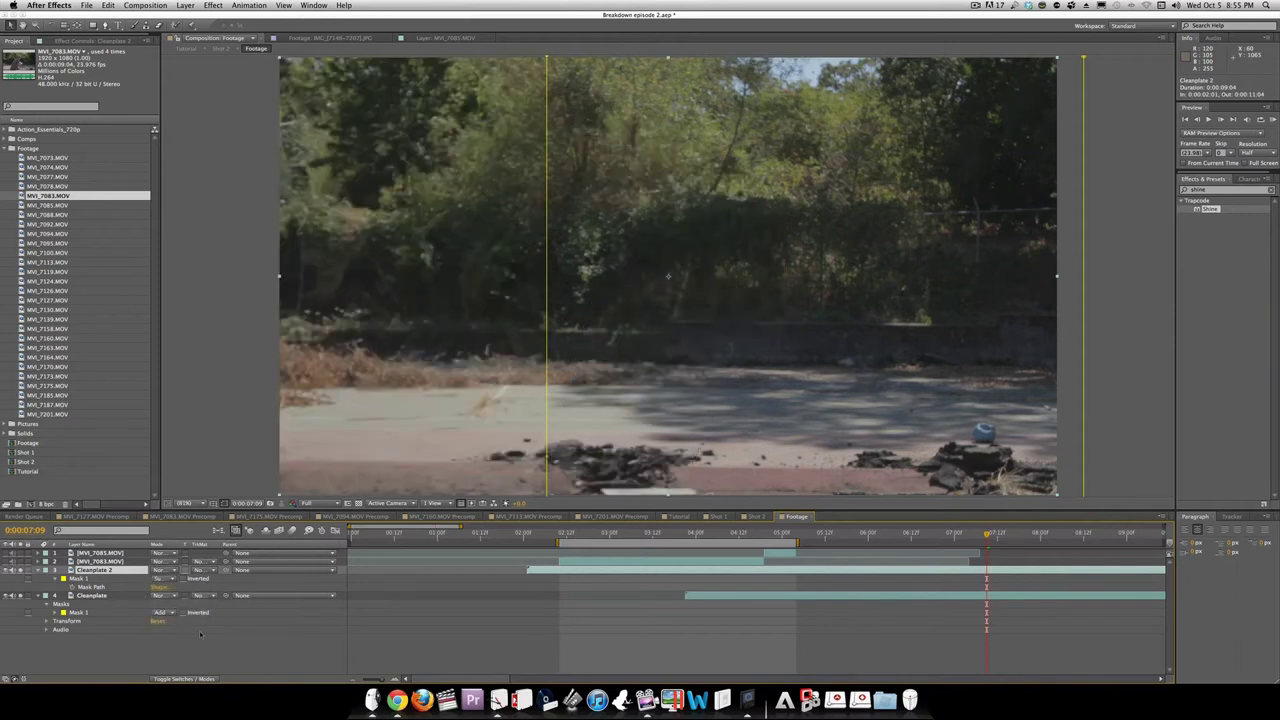
pyautogui.click(200, 634)
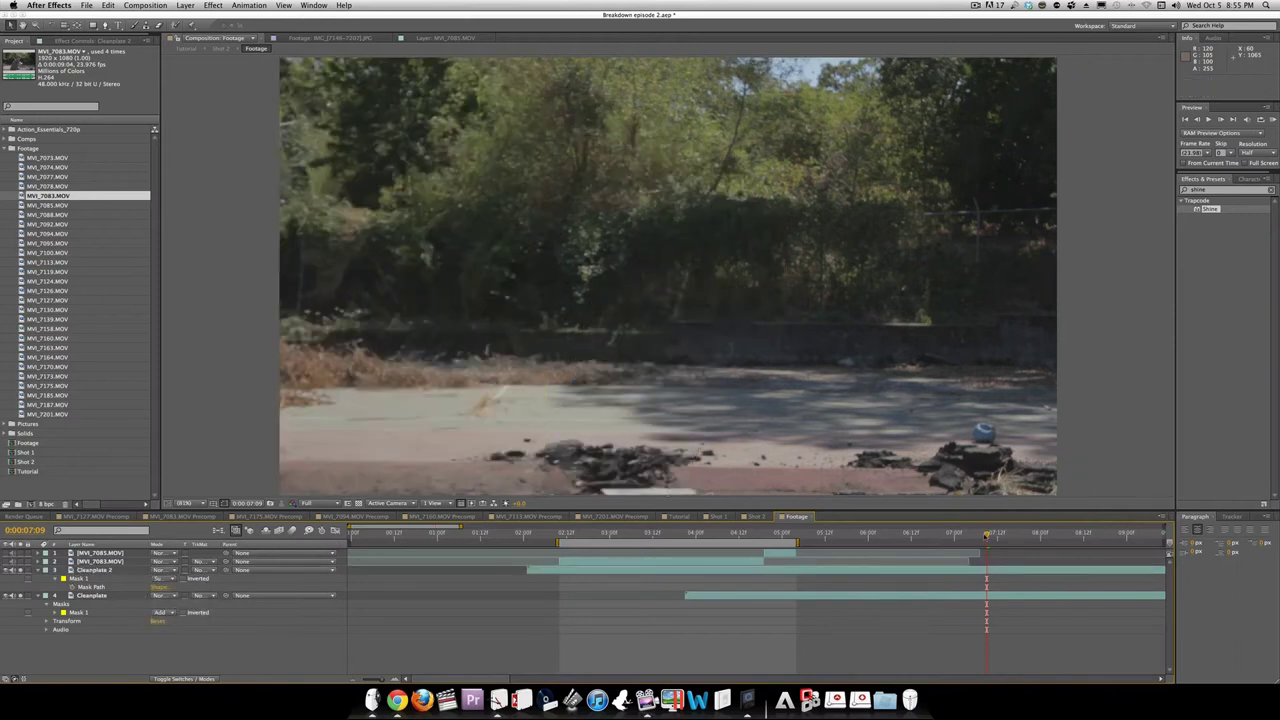
# Freeze the Cleanplate 2 layer on the empty-court frame at 0:00:07:08 using time remapping
pyautogui.moveTo(987, 534); pyautogui.dragTo(936, 537)
pyautogui.click(958, 536)
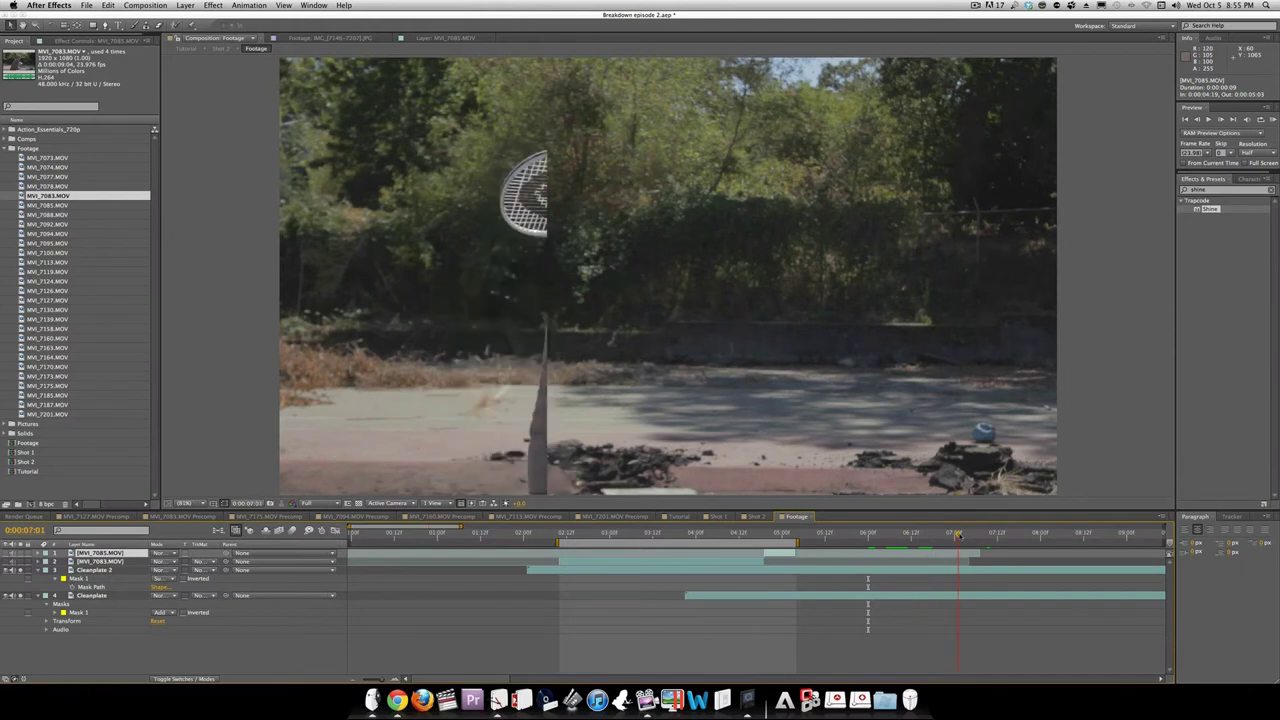
pyautogui.moveTo(958, 536); pyautogui.dragTo(983, 536)
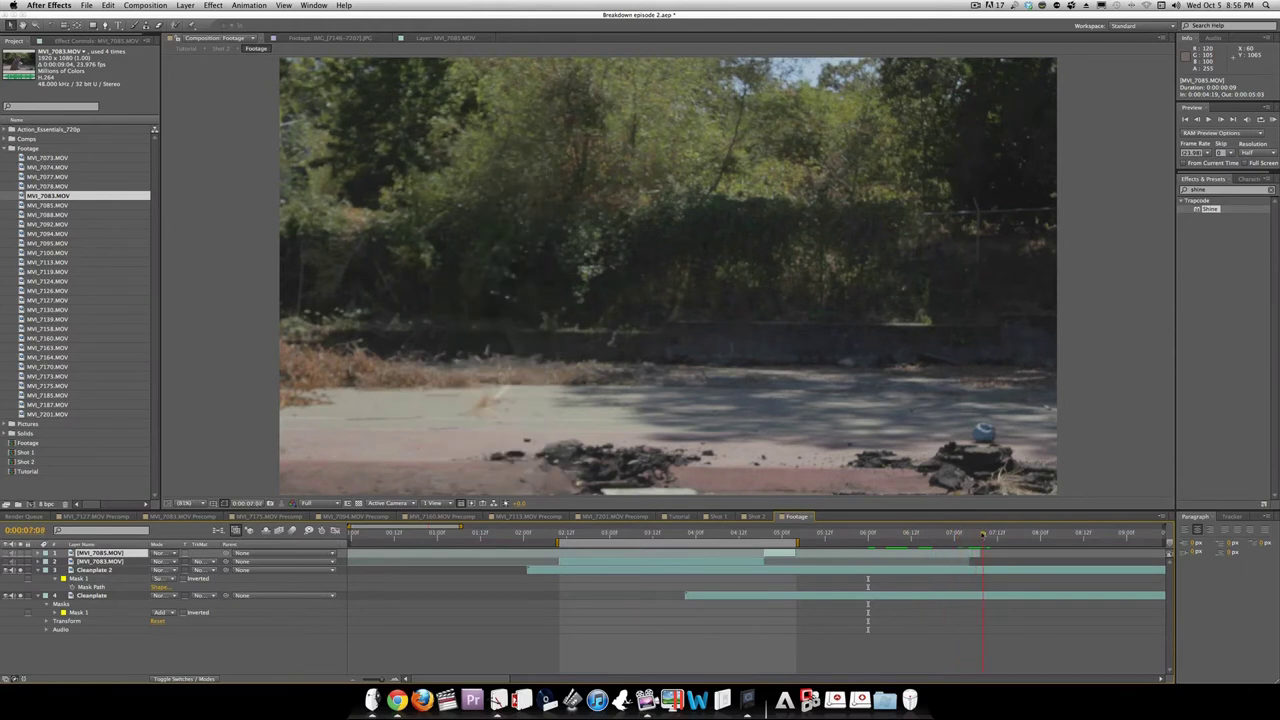
pyautogui.click(964, 570)
pyautogui.rightClick(967, 570)
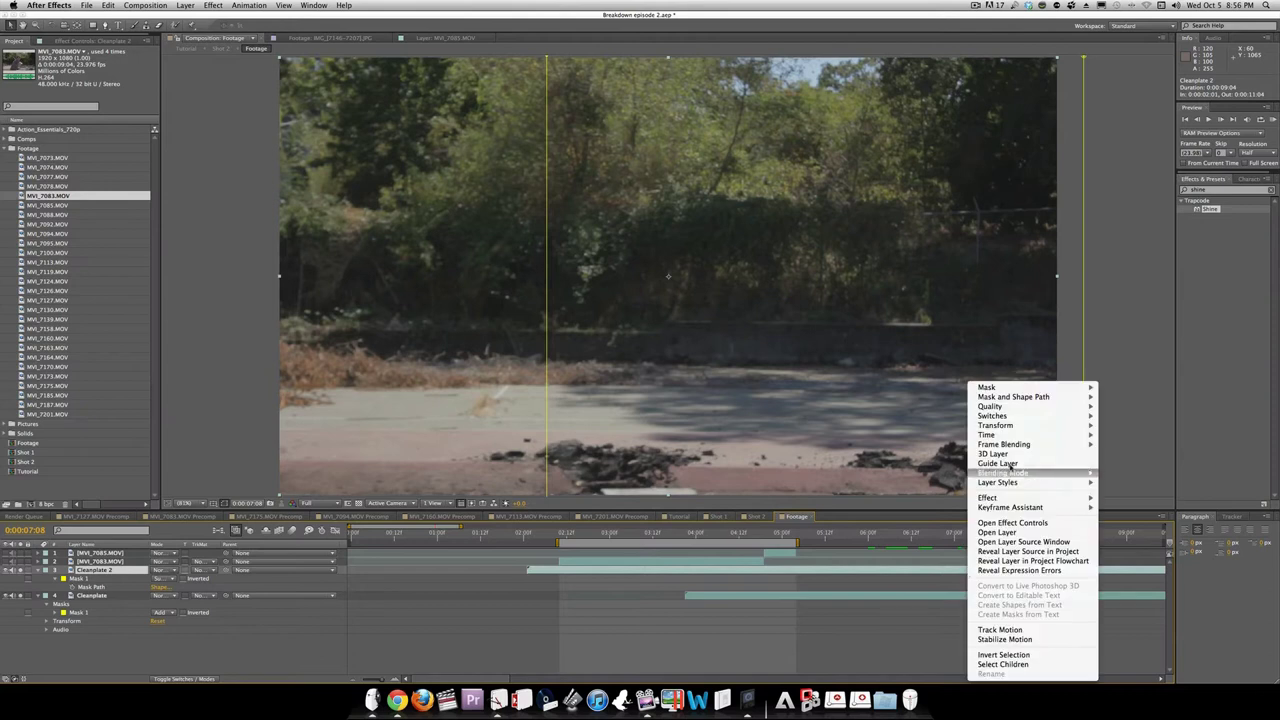
pyautogui.moveTo(995, 435)
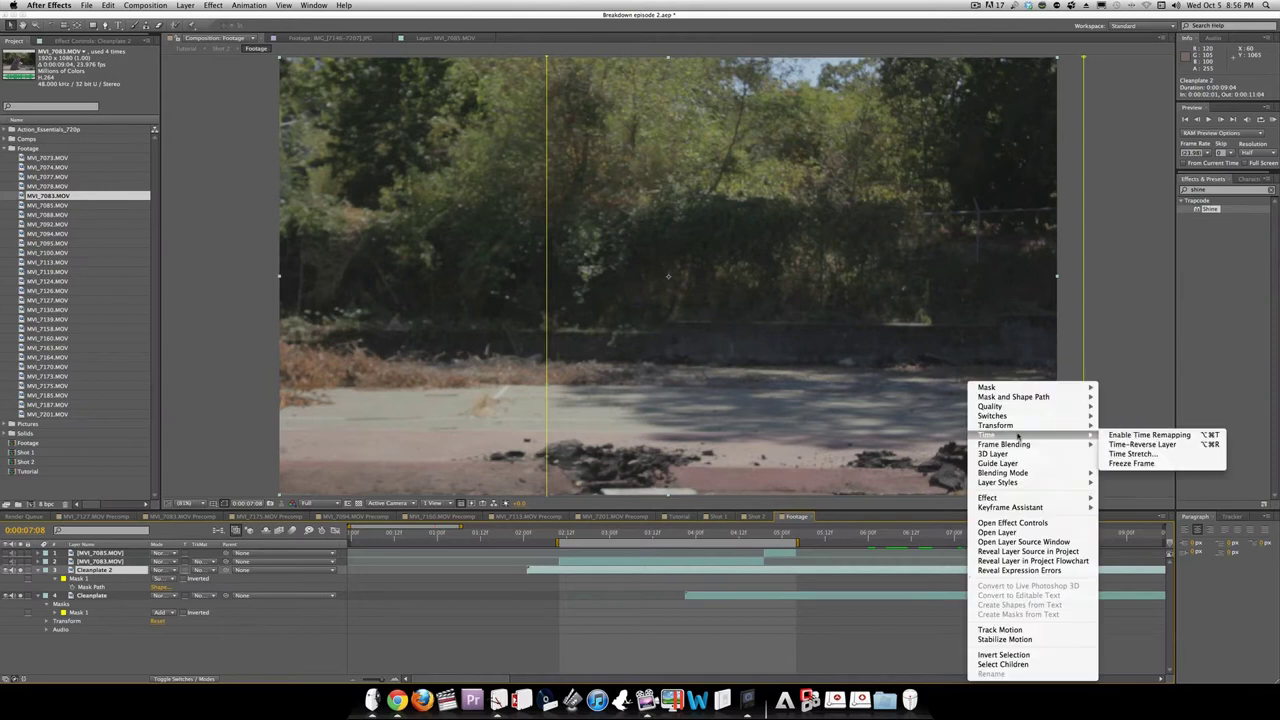
pyautogui.click(1148, 435)
# Freeze the Cleanplate layer at 0:00:07:08 with time remapping as well
pyautogui.doubleClick(998, 604)
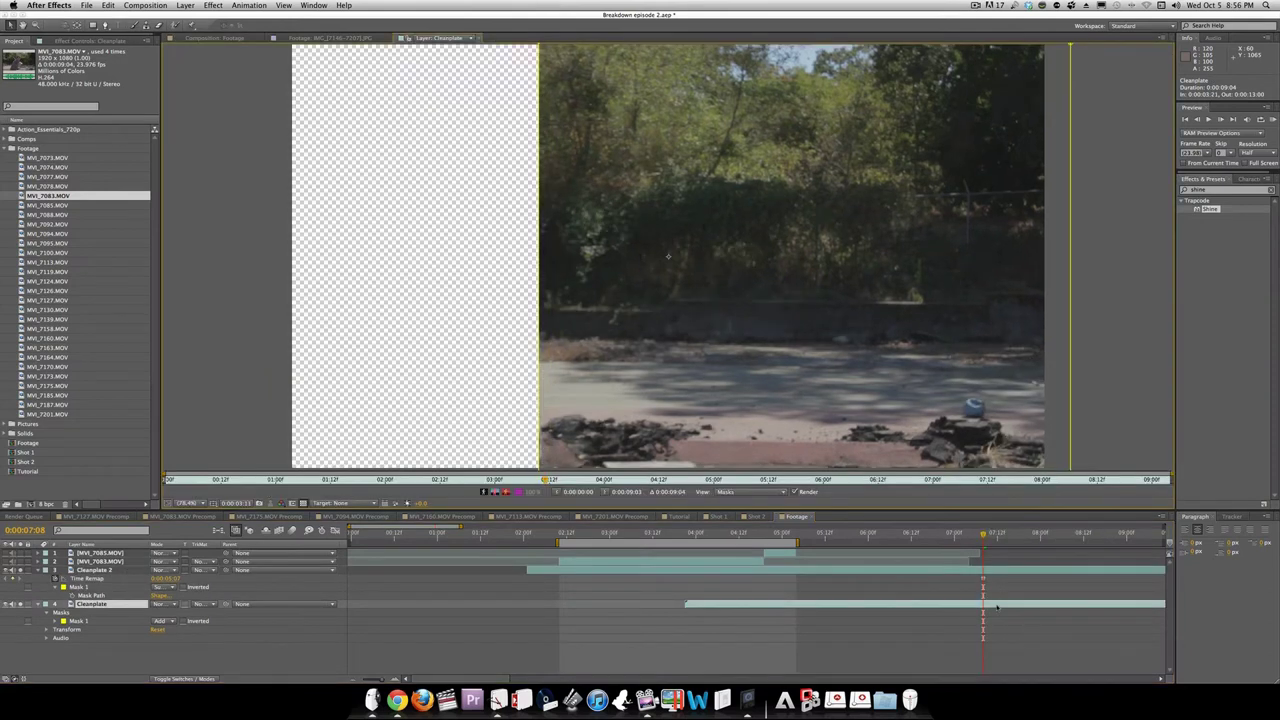
pyautogui.rightClick(997, 607)
pyautogui.moveTo(1040, 437)
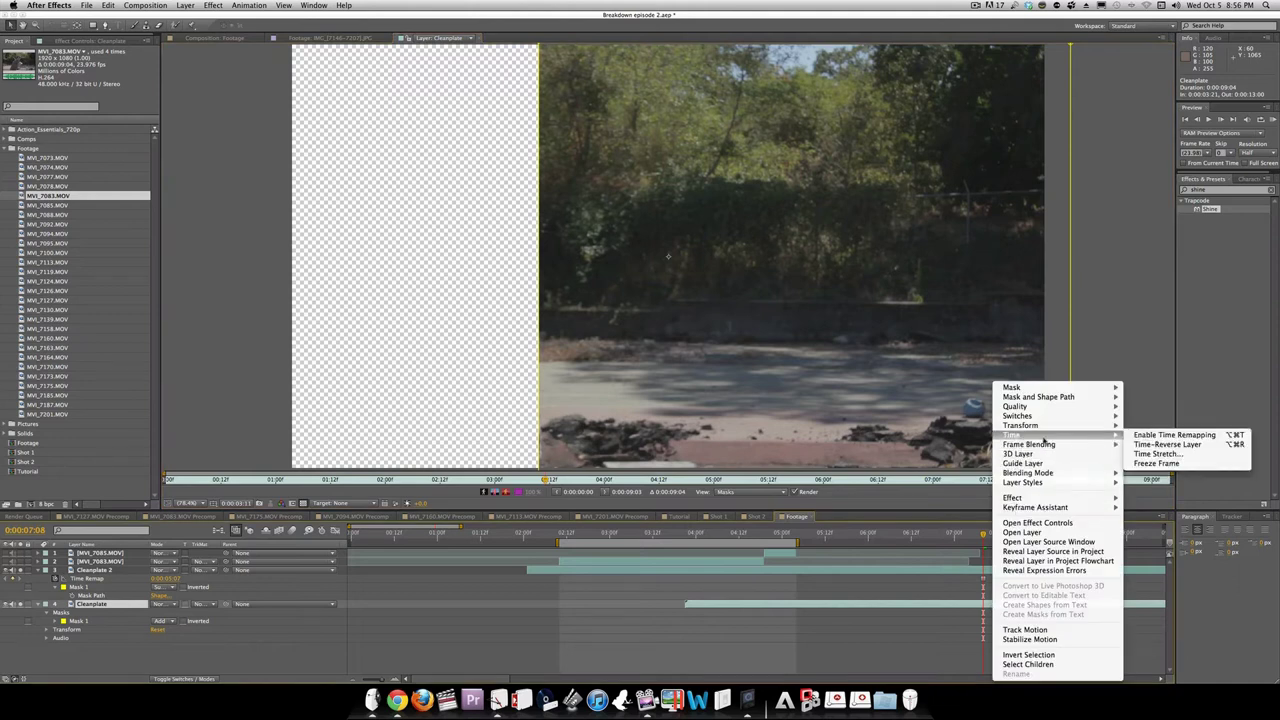
pyautogui.click(1172, 435)
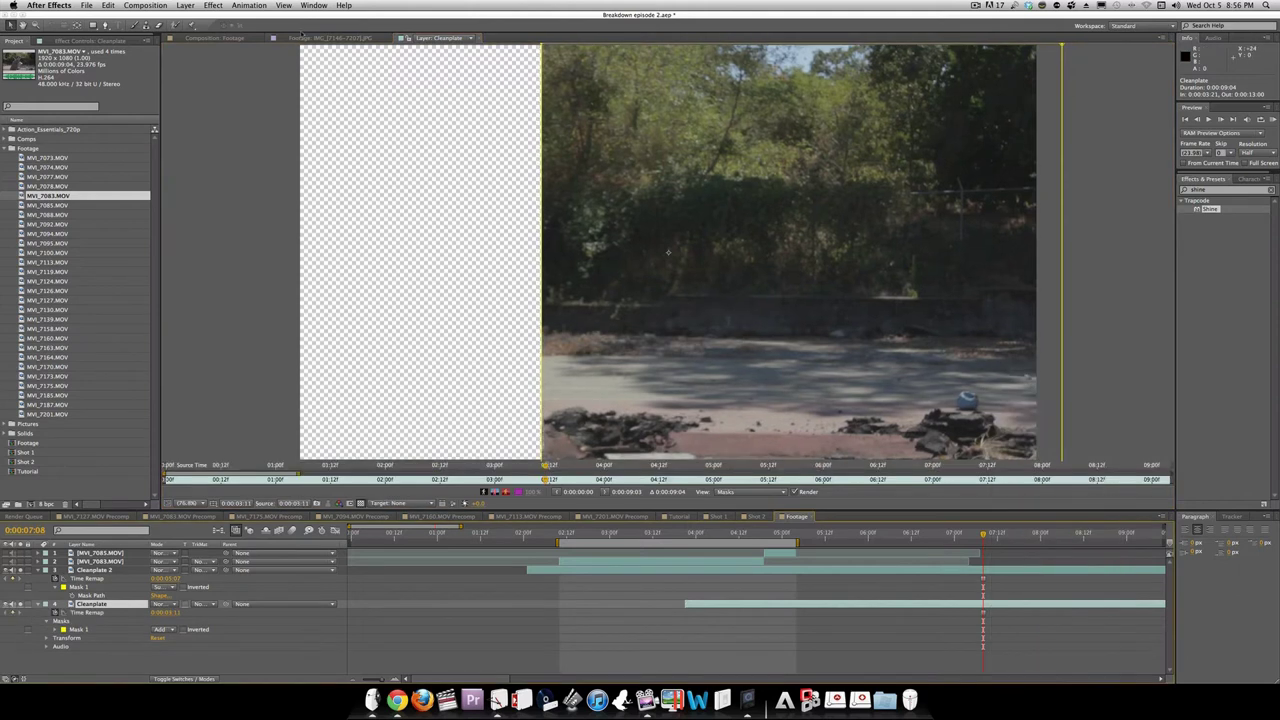
# Close the image-sequence footage viewer and the Cleanplate layer viewer, returning to the Footage composition
pyautogui.click(305, 38)
pyautogui.click(213, 38)
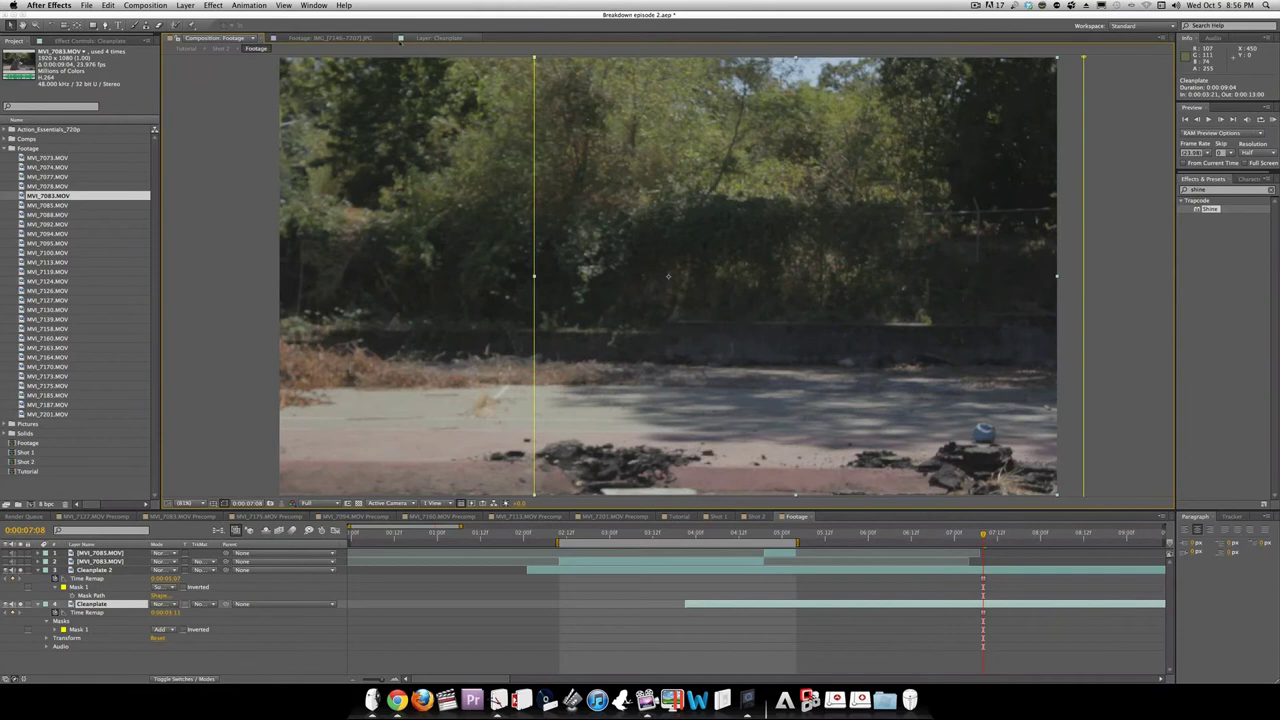
pyautogui.click(386, 39)
pyautogui.click(388, 39)
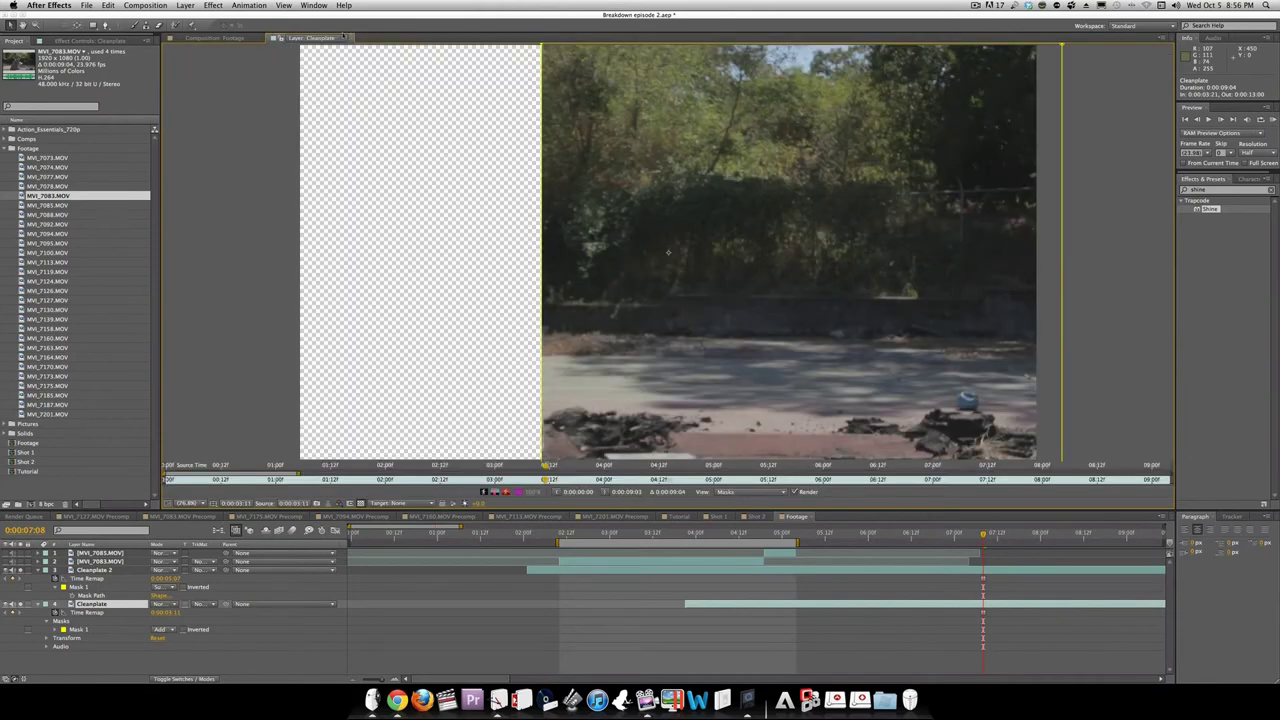
pyautogui.click(351, 39)
pyautogui.click(758, 658)
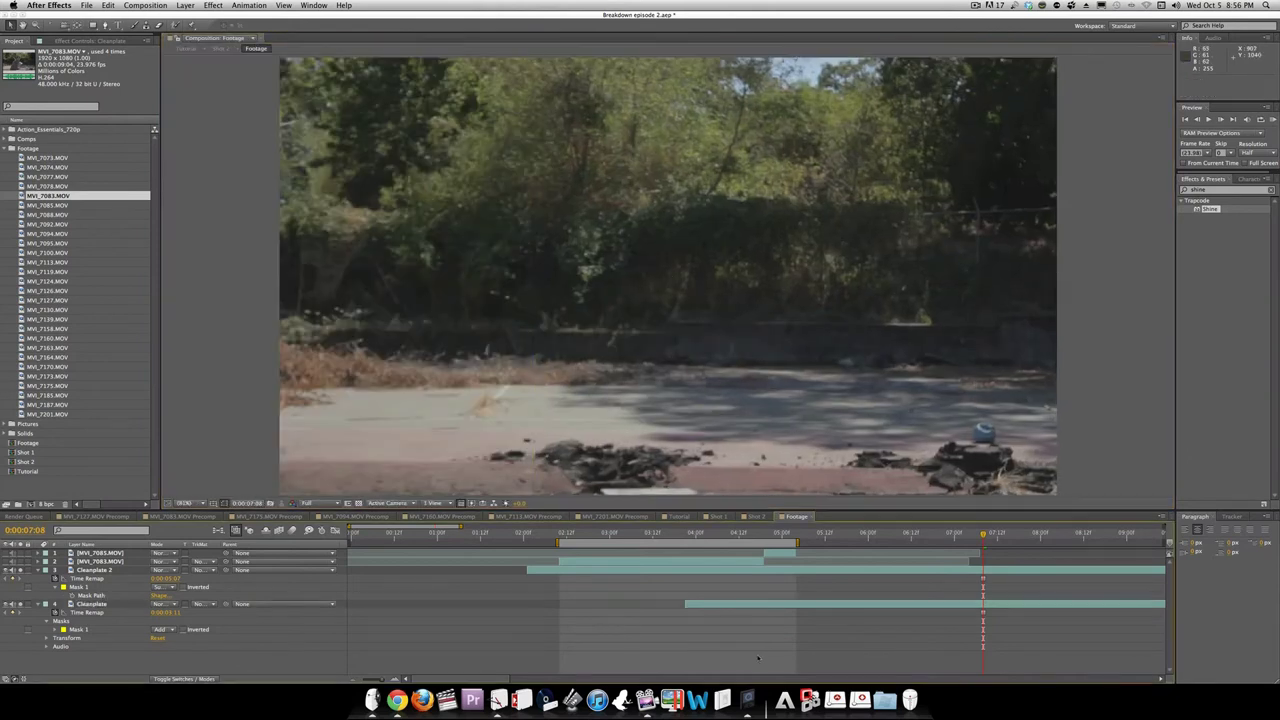
# Collapse the properties of Cleanplate 2 and Cleanplate and pre-compose both layers into a composition named Cleanplate
pyautogui.click(40, 570)
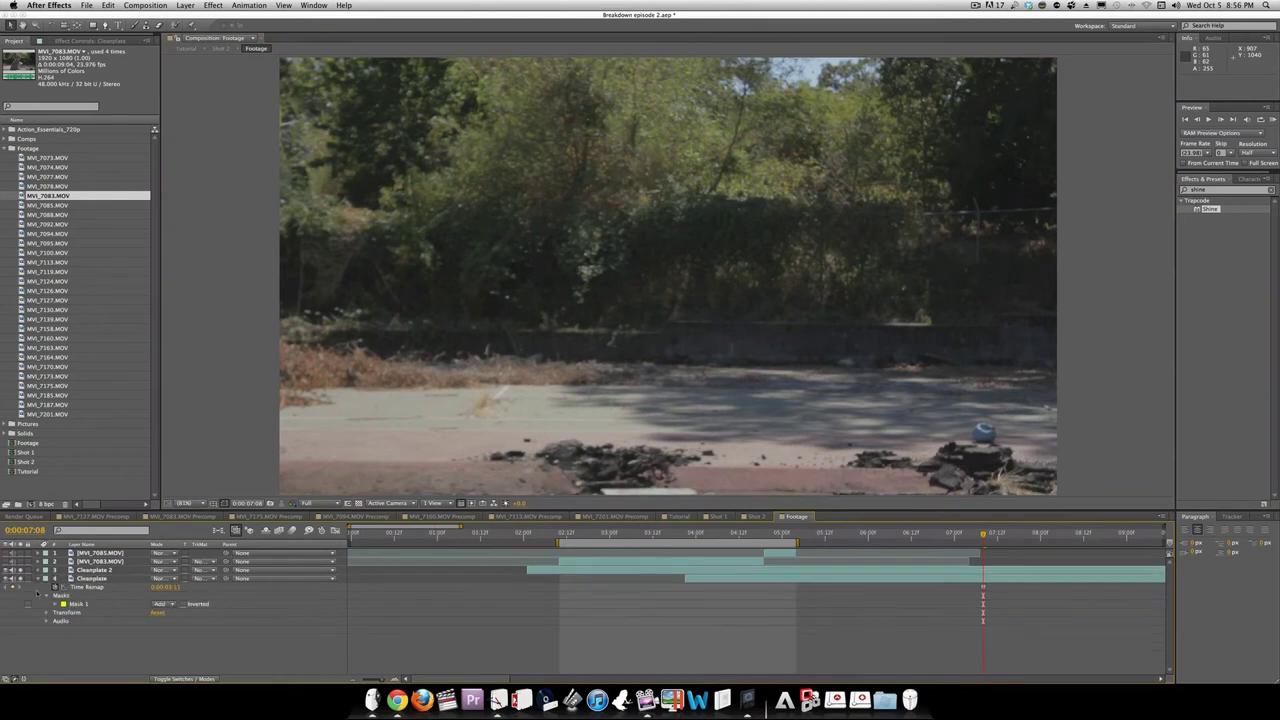
pyautogui.click(38, 578)
pyautogui.click(97, 571)
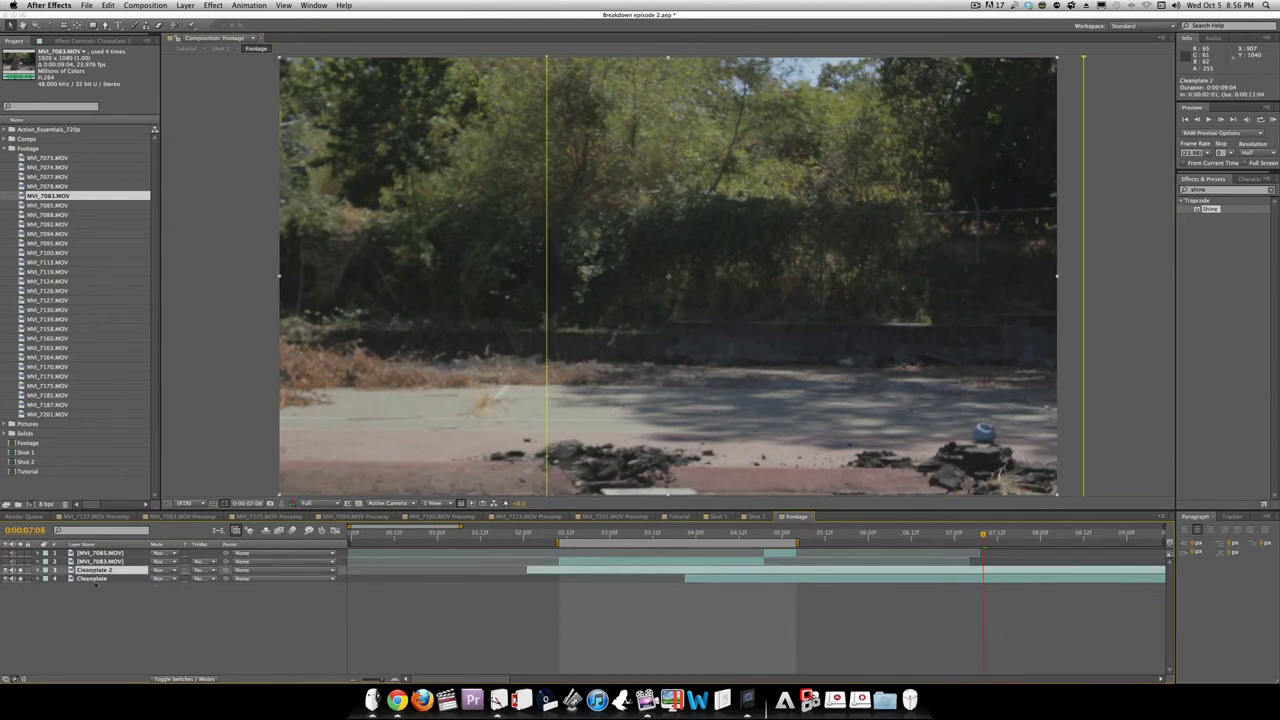
pyautogui.keyDown('shift'); pyautogui.click(100, 578); pyautogui.keyUp('shift')
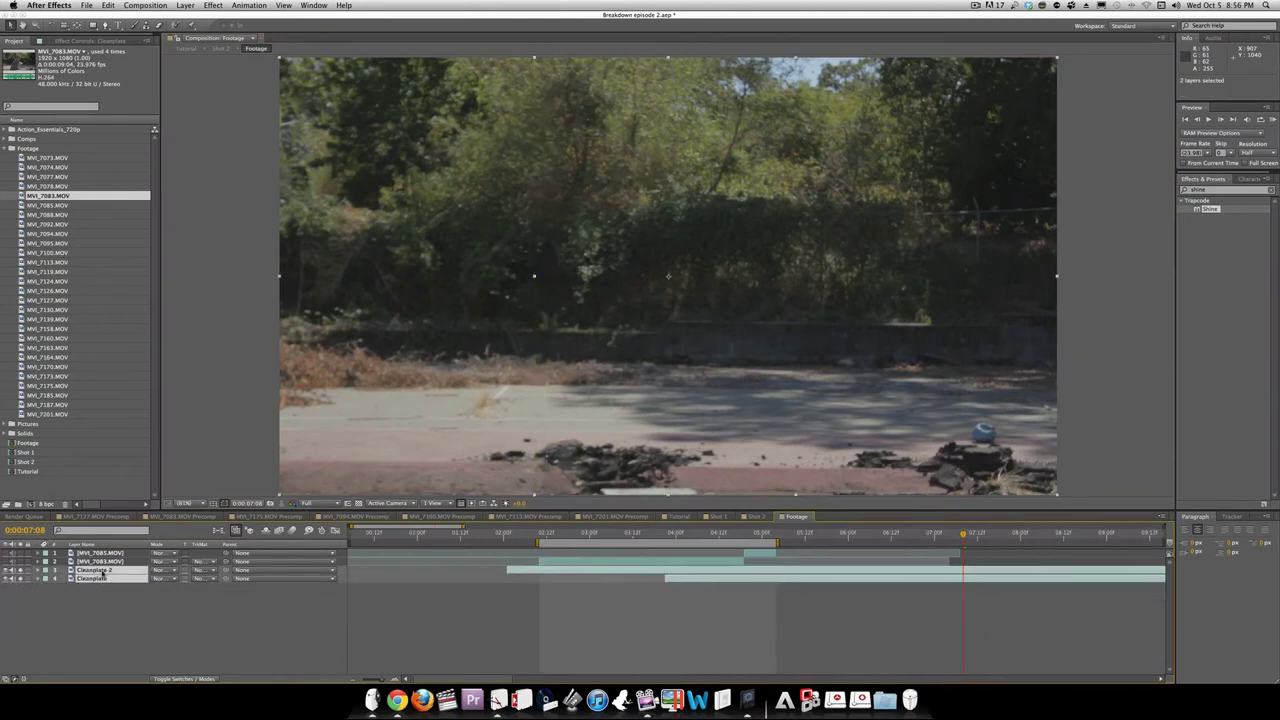
pyautogui.press('super+shift+c')
pyautogui.write('Clean')
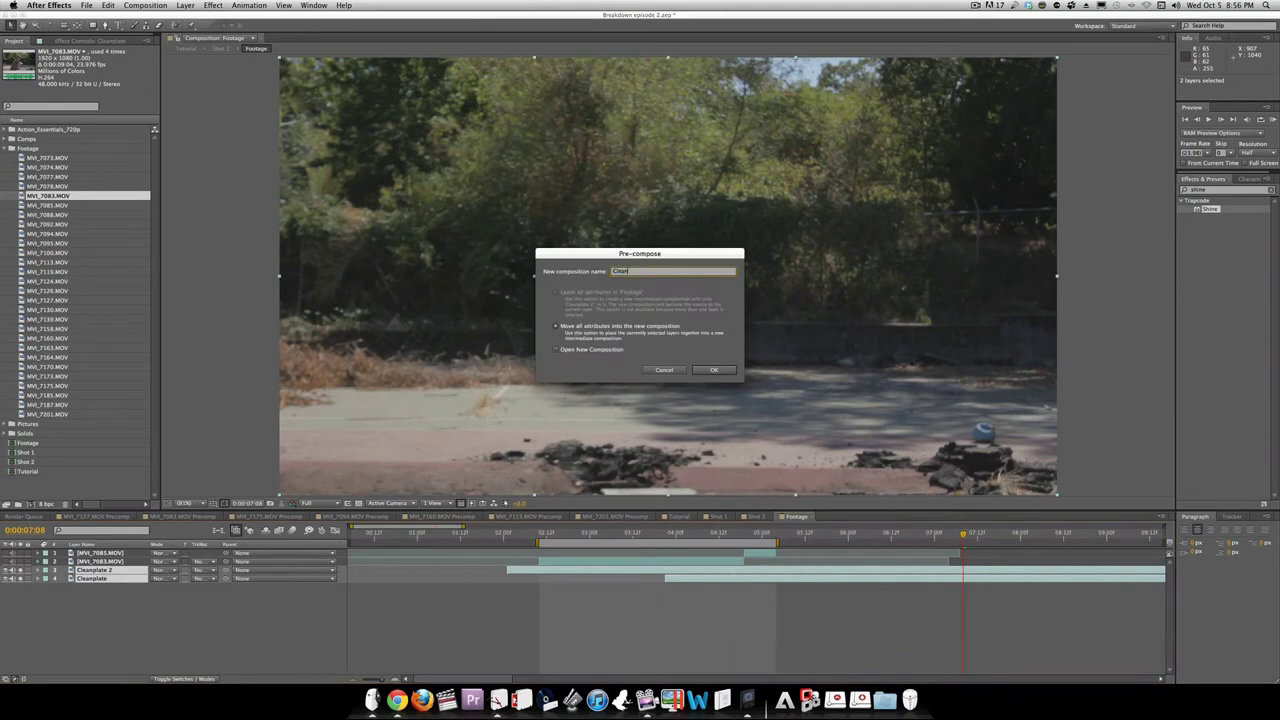
pyautogui.write('plate')
pyautogui.press('Return')
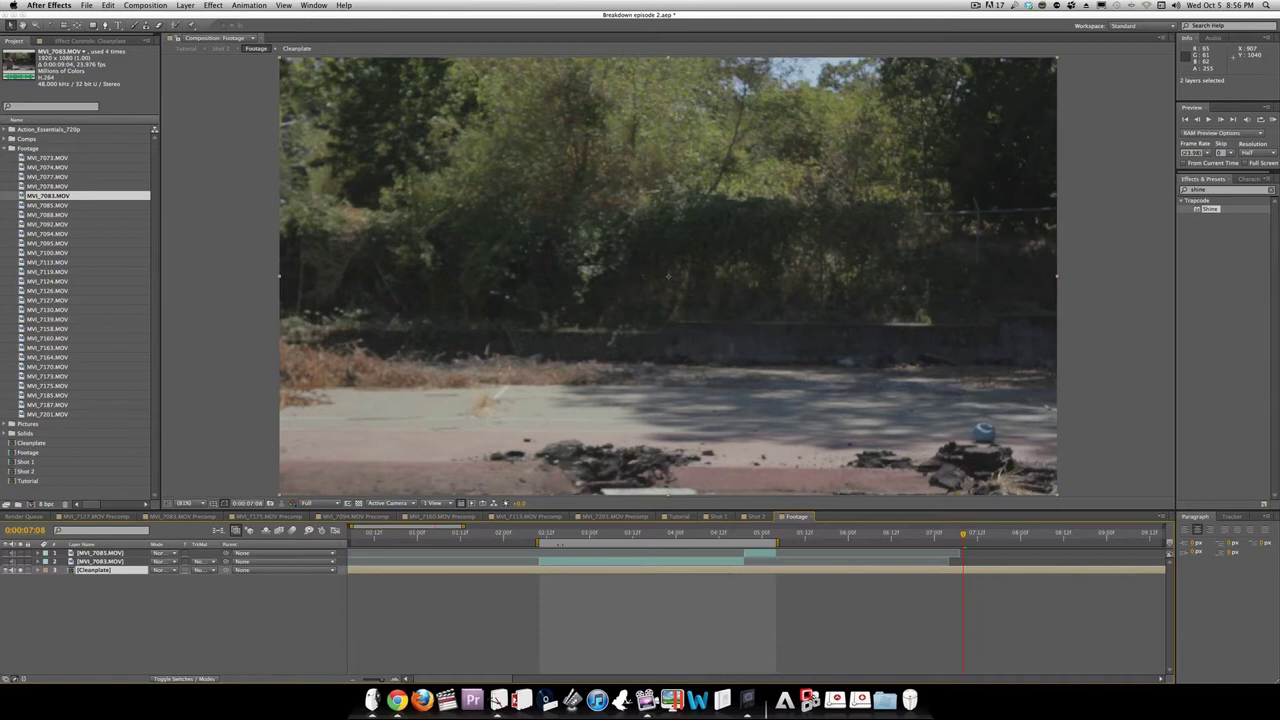
# Make the MVI_7085.MOV and MVI_7083.MOV layers visible over the clean plate and inspect the cut between them at 0:00:04:19
pyautogui.moveTo(558, 537); pyautogui.dragTo(697, 542)
pyautogui.click(8, 553)
pyautogui.click(8, 561)
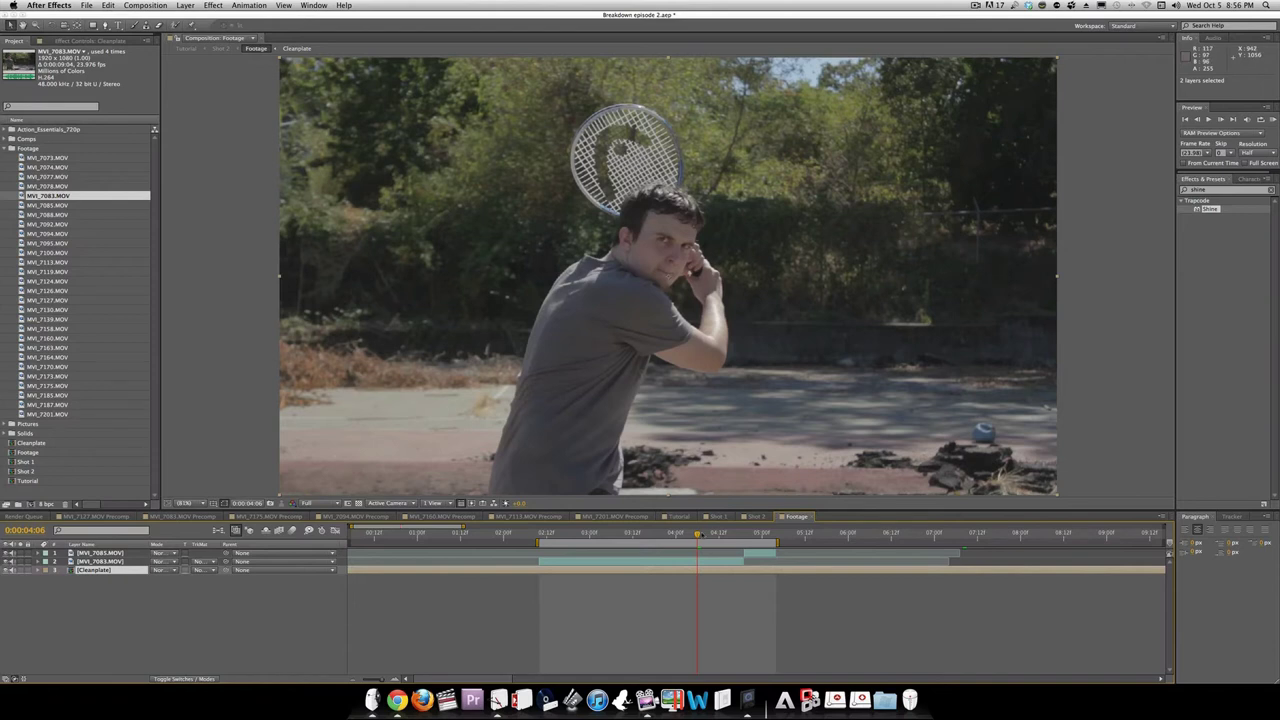
pyautogui.moveTo(698, 536); pyautogui.dragTo(731, 536)
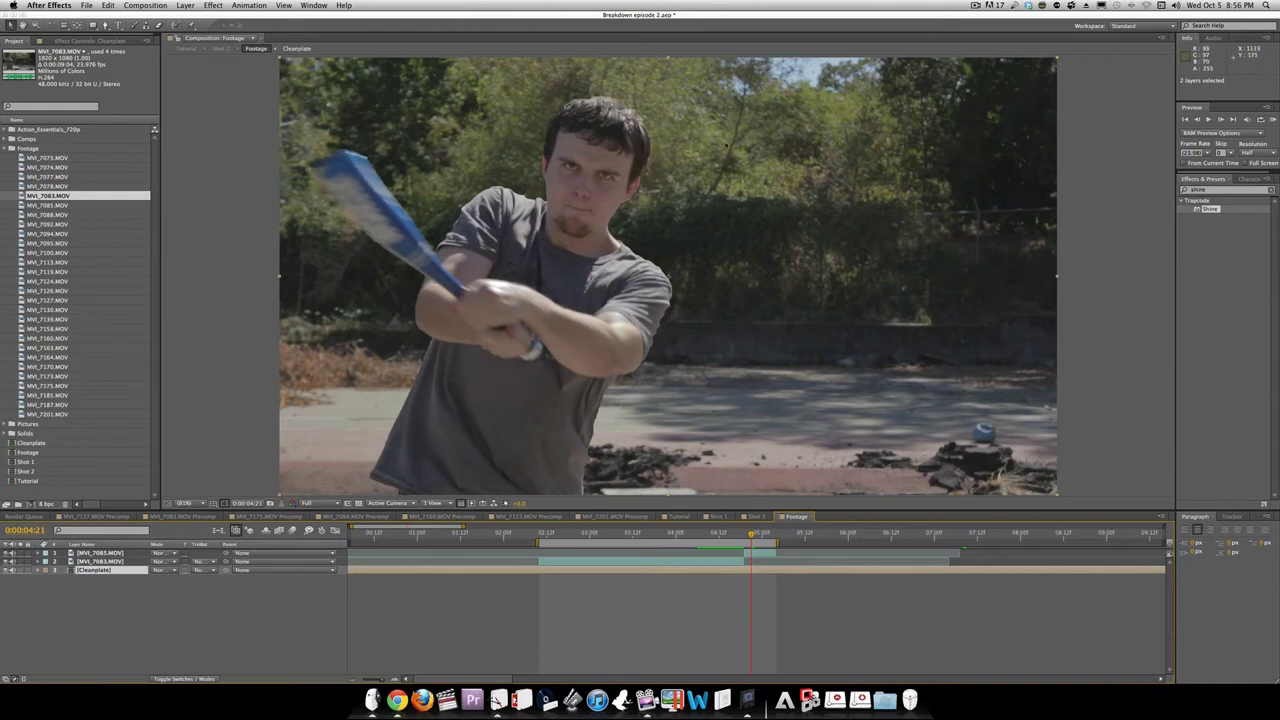
pyautogui.press('pageup')
pyautogui.press('pageup')
pyautogui.press('pageup')
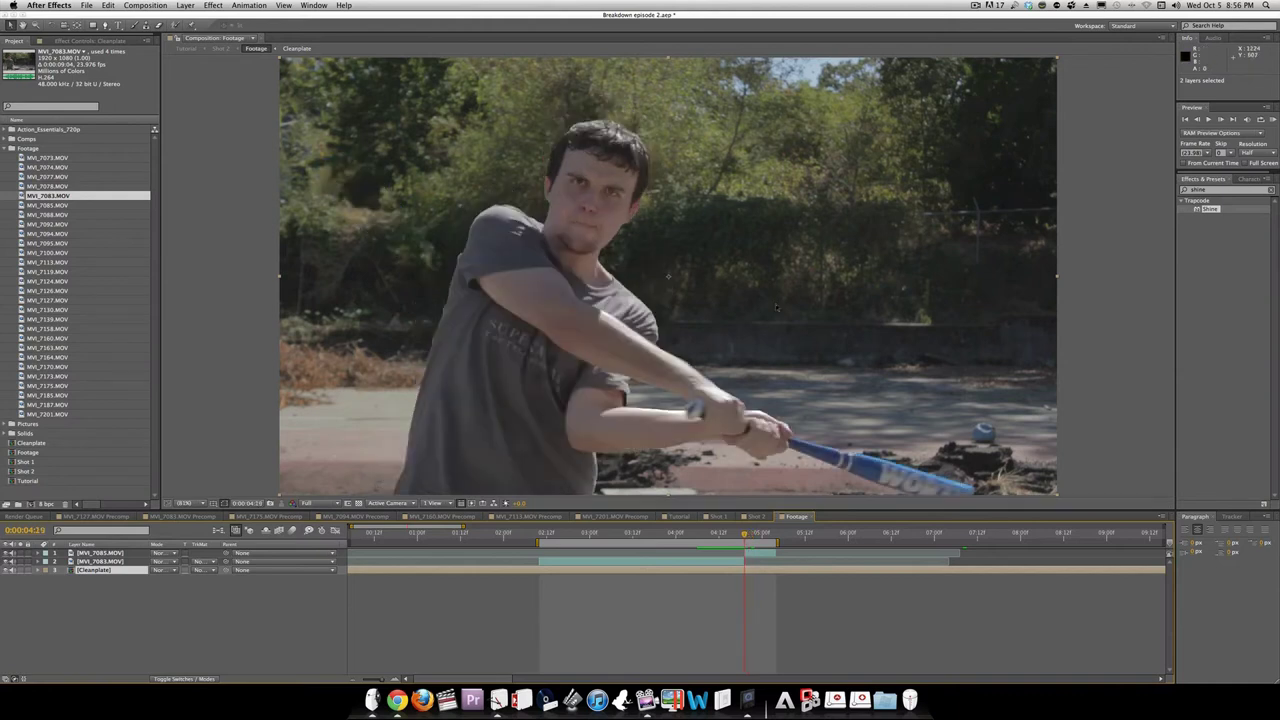
pyautogui.press('pagedown')
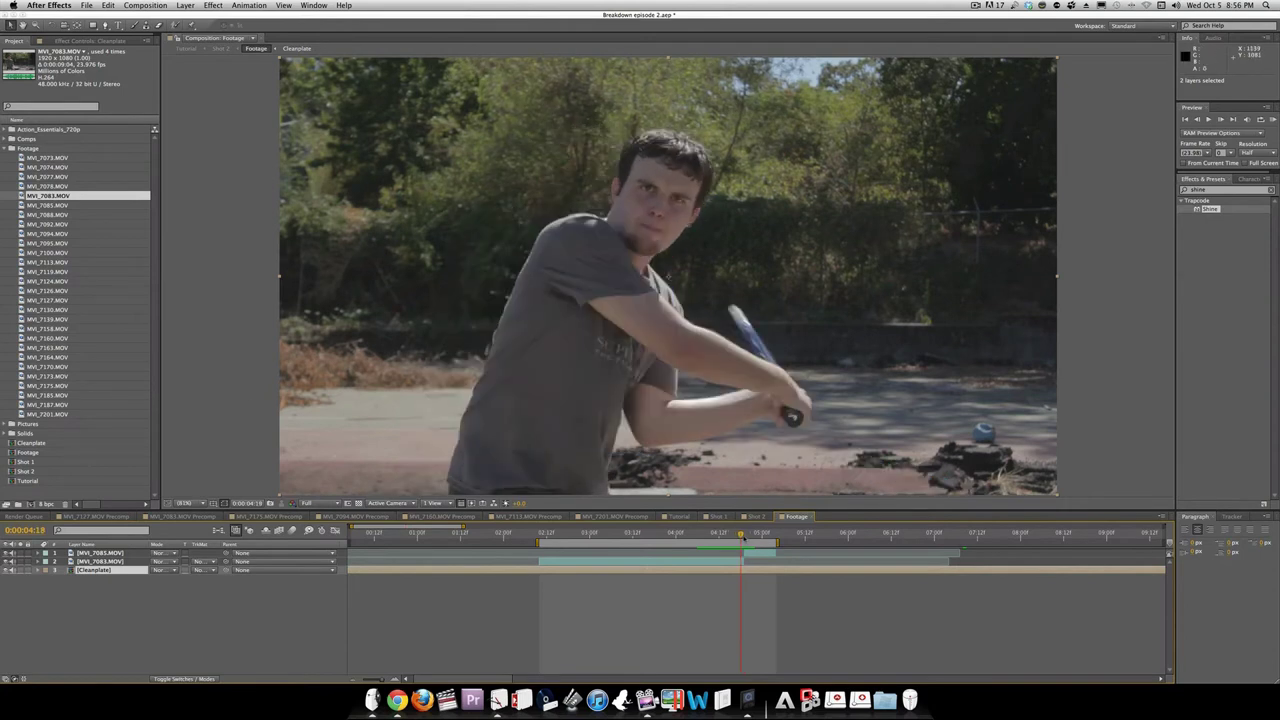
pyautogui.moveTo(742, 536); pyautogui.dragTo(745, 536)
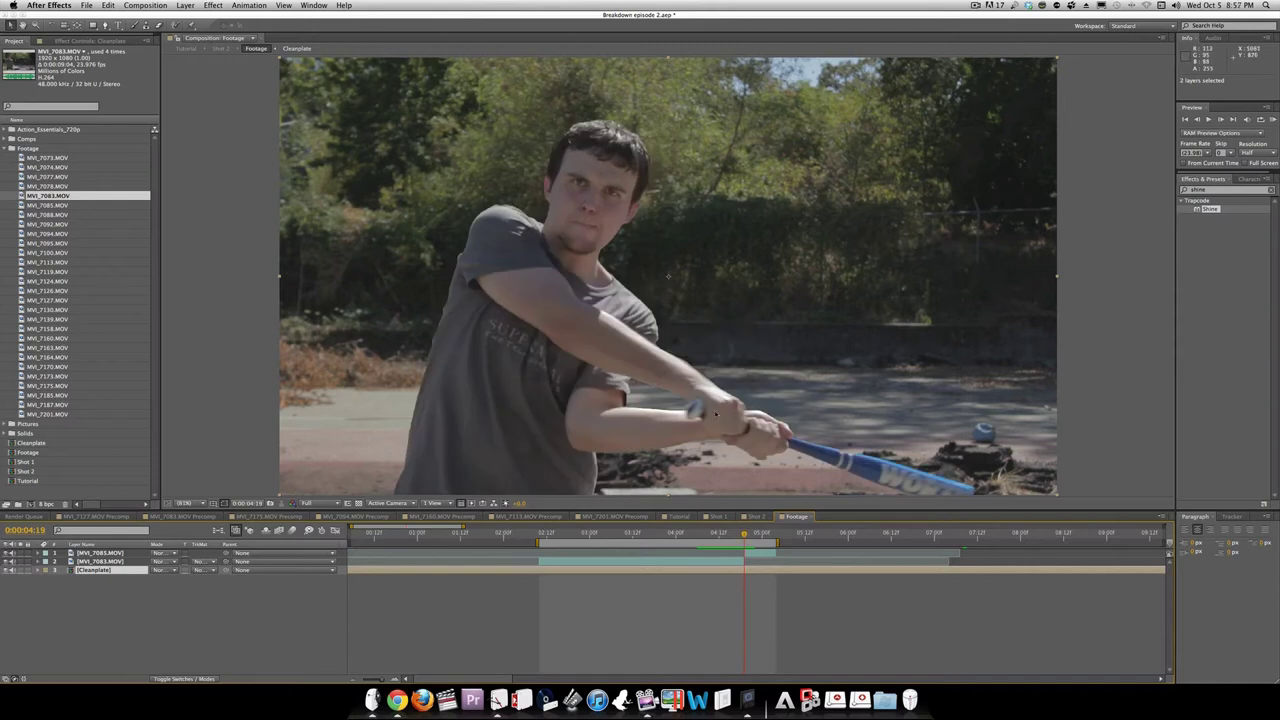
# At 0:00:04:22, enable Refine Matte in the Roto Brush effect of the MVI_7085.MOV layer
pyautogui.click(758, 553)
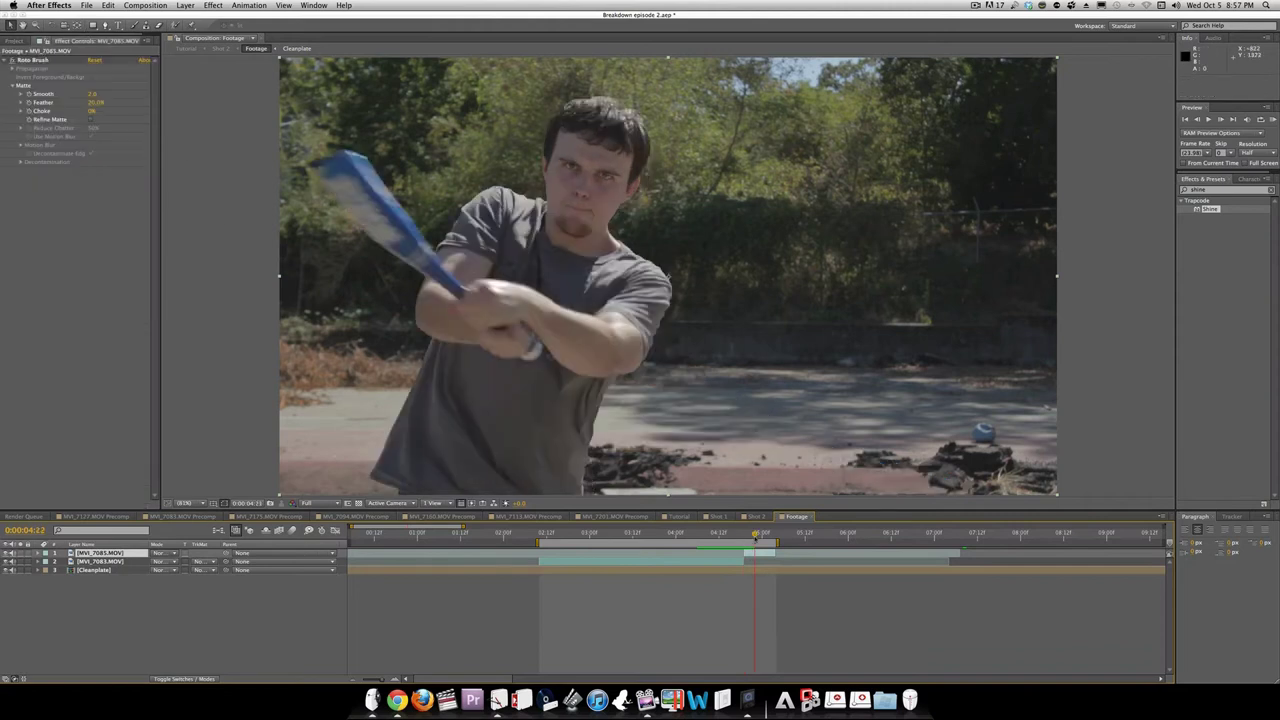
pyautogui.press('pagedown')
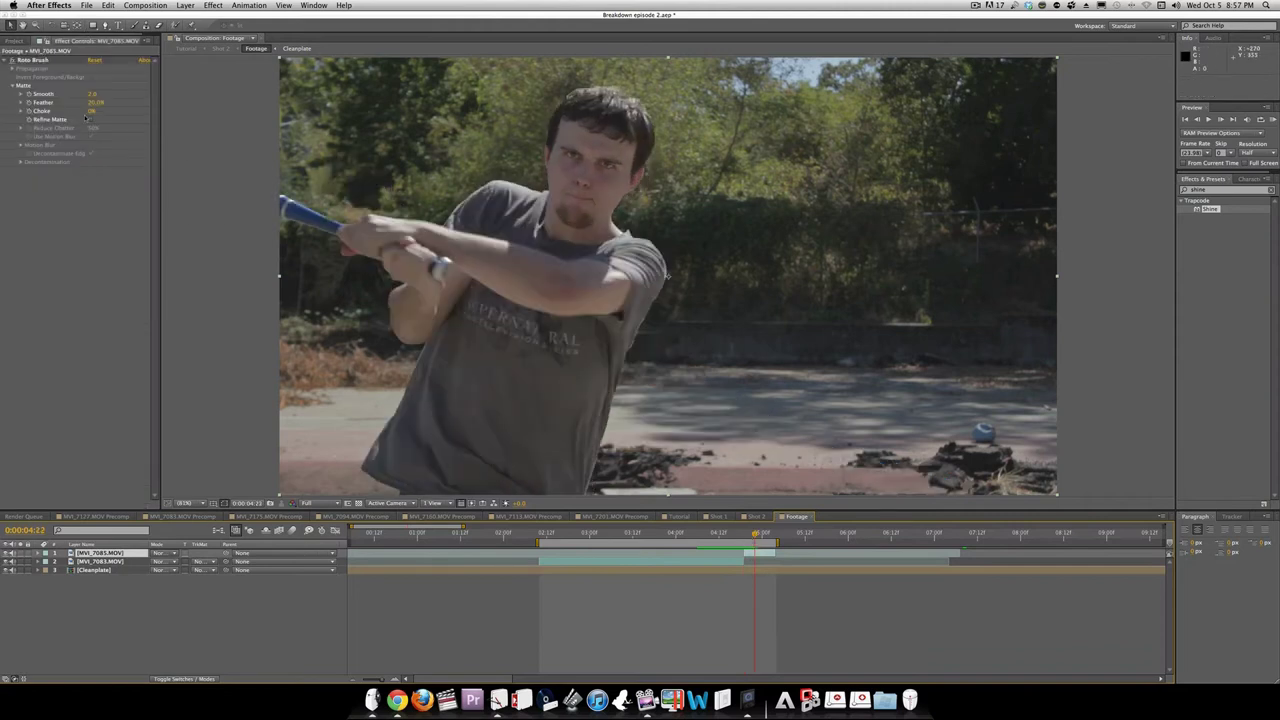
pyautogui.click(91, 119)
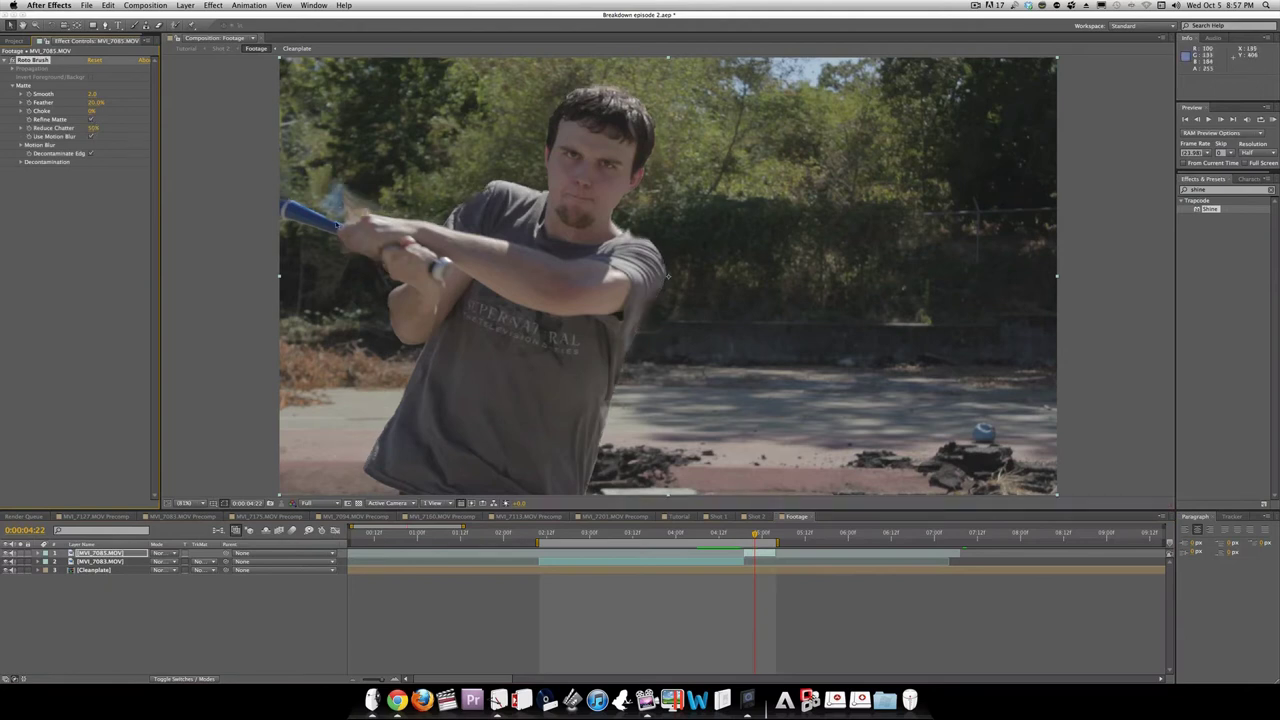
# In the Roto Brush decontamination settings, enable Extend Where Smoothed, view the decontamination map and try out the increased decontamination radius
pyautogui.click(21, 163)
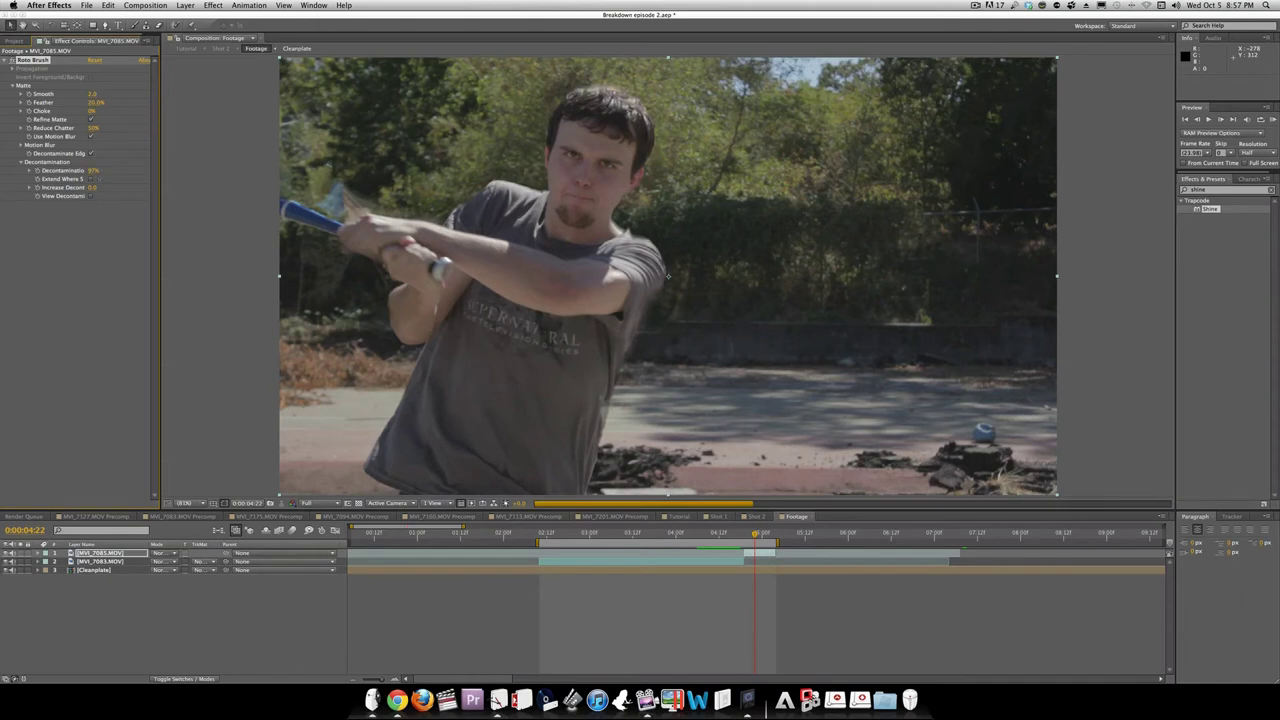
pyautogui.moveTo(92, 188); pyautogui.dragTo(99, 188)
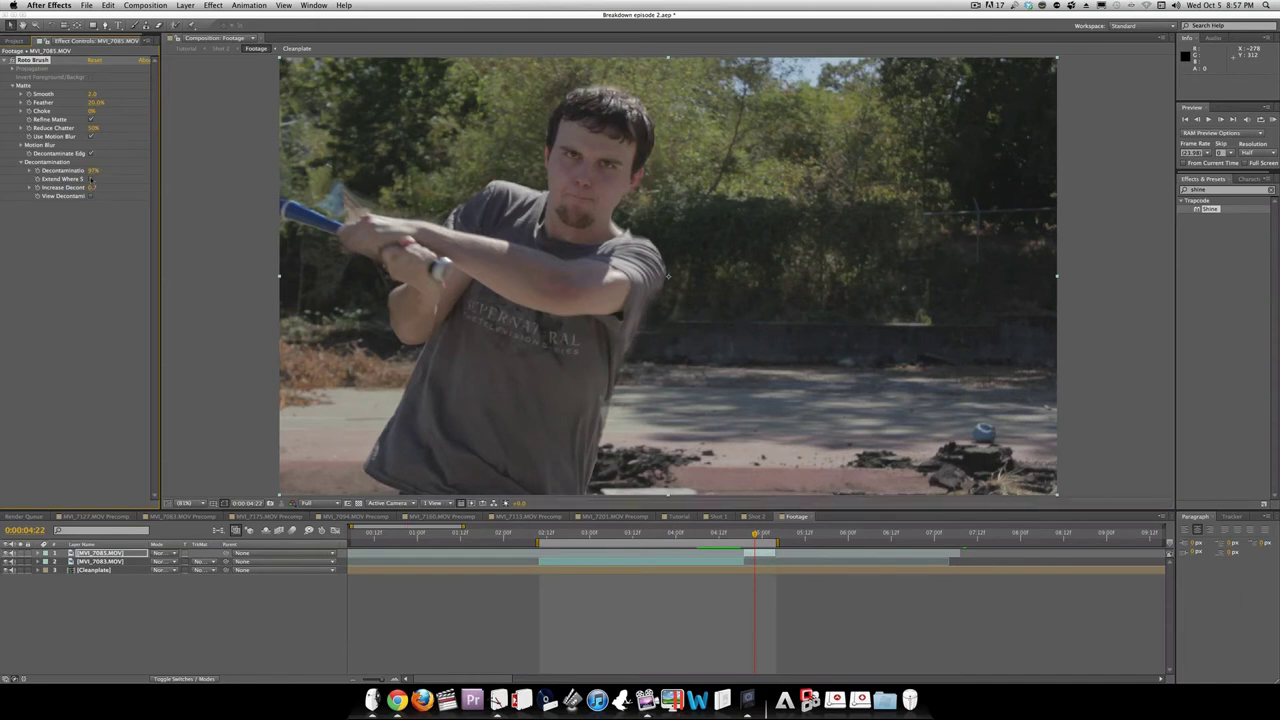
pyautogui.click(91, 179)
pyautogui.click(91, 196)
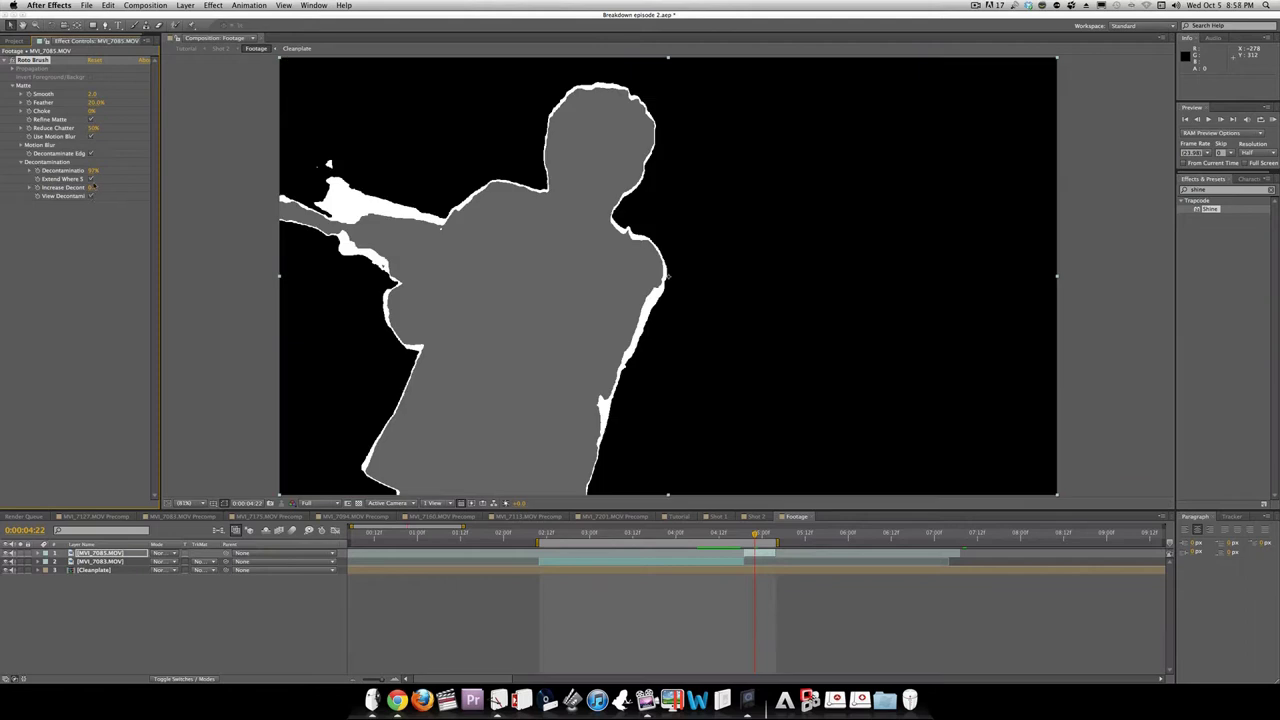
pyautogui.moveTo(92, 188); pyautogui.dragTo(88, 188)
# Increase the Roto Brush motion blur's Shutter Angle, enable Higher Quality and turn off the decontamination map view
pyautogui.click(21, 146)
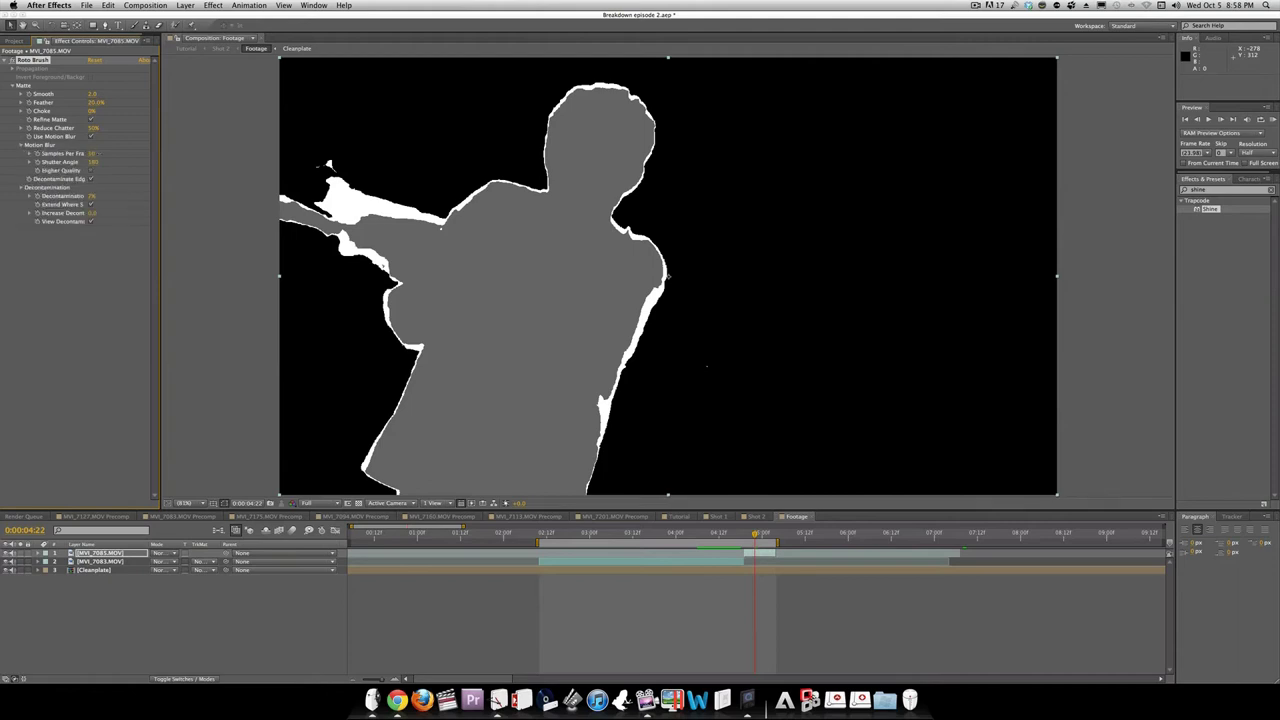
pyautogui.moveTo(93, 162); pyautogui.dragTo(128, 162)
pyautogui.click(91, 170)
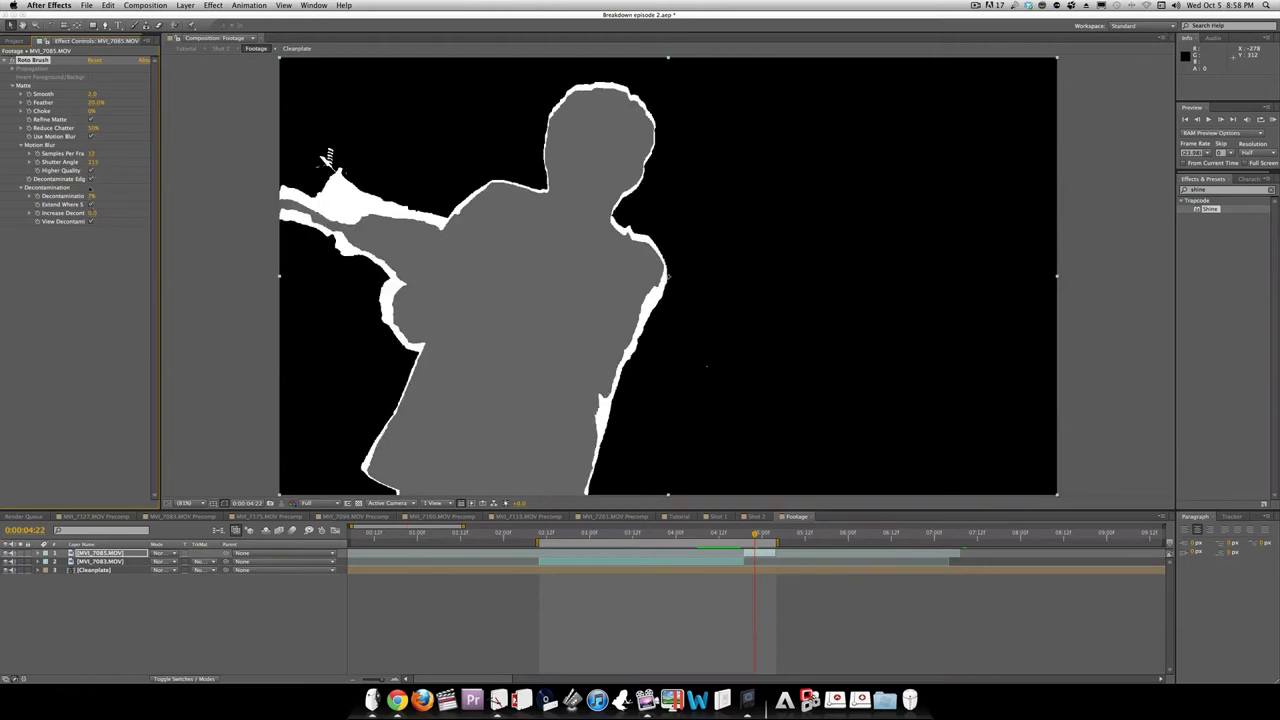
pyautogui.click(90, 222)
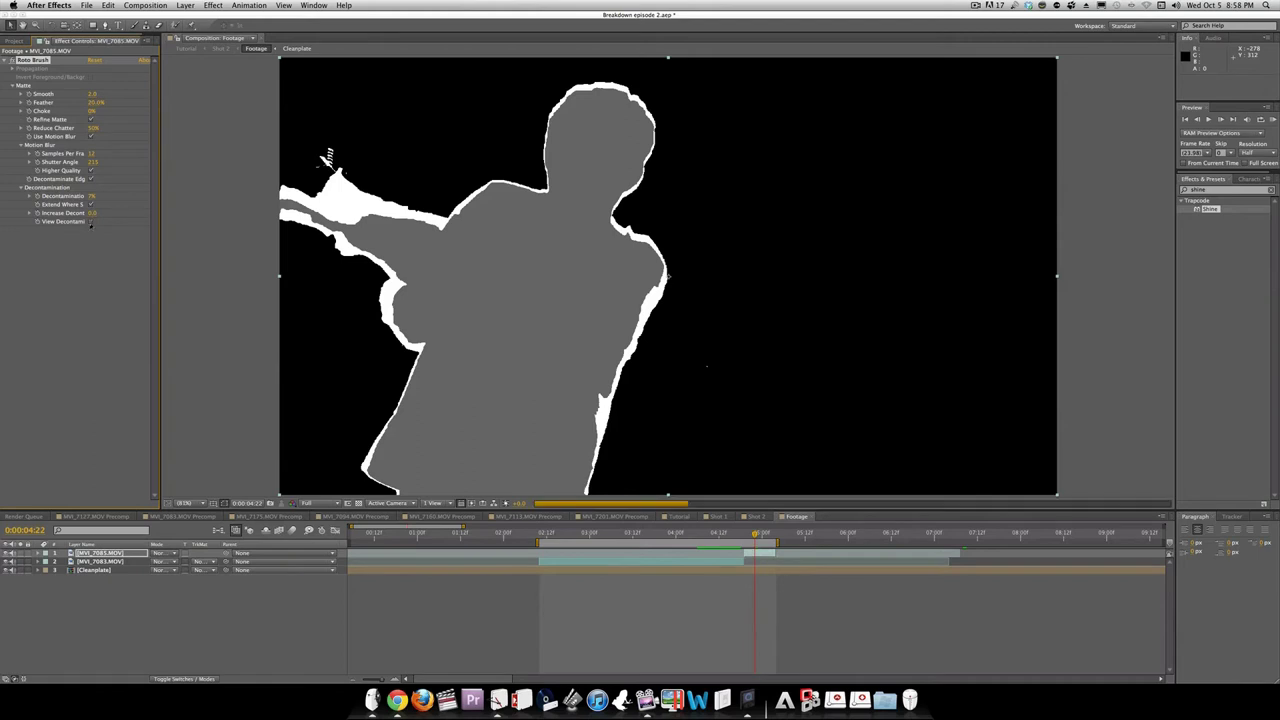